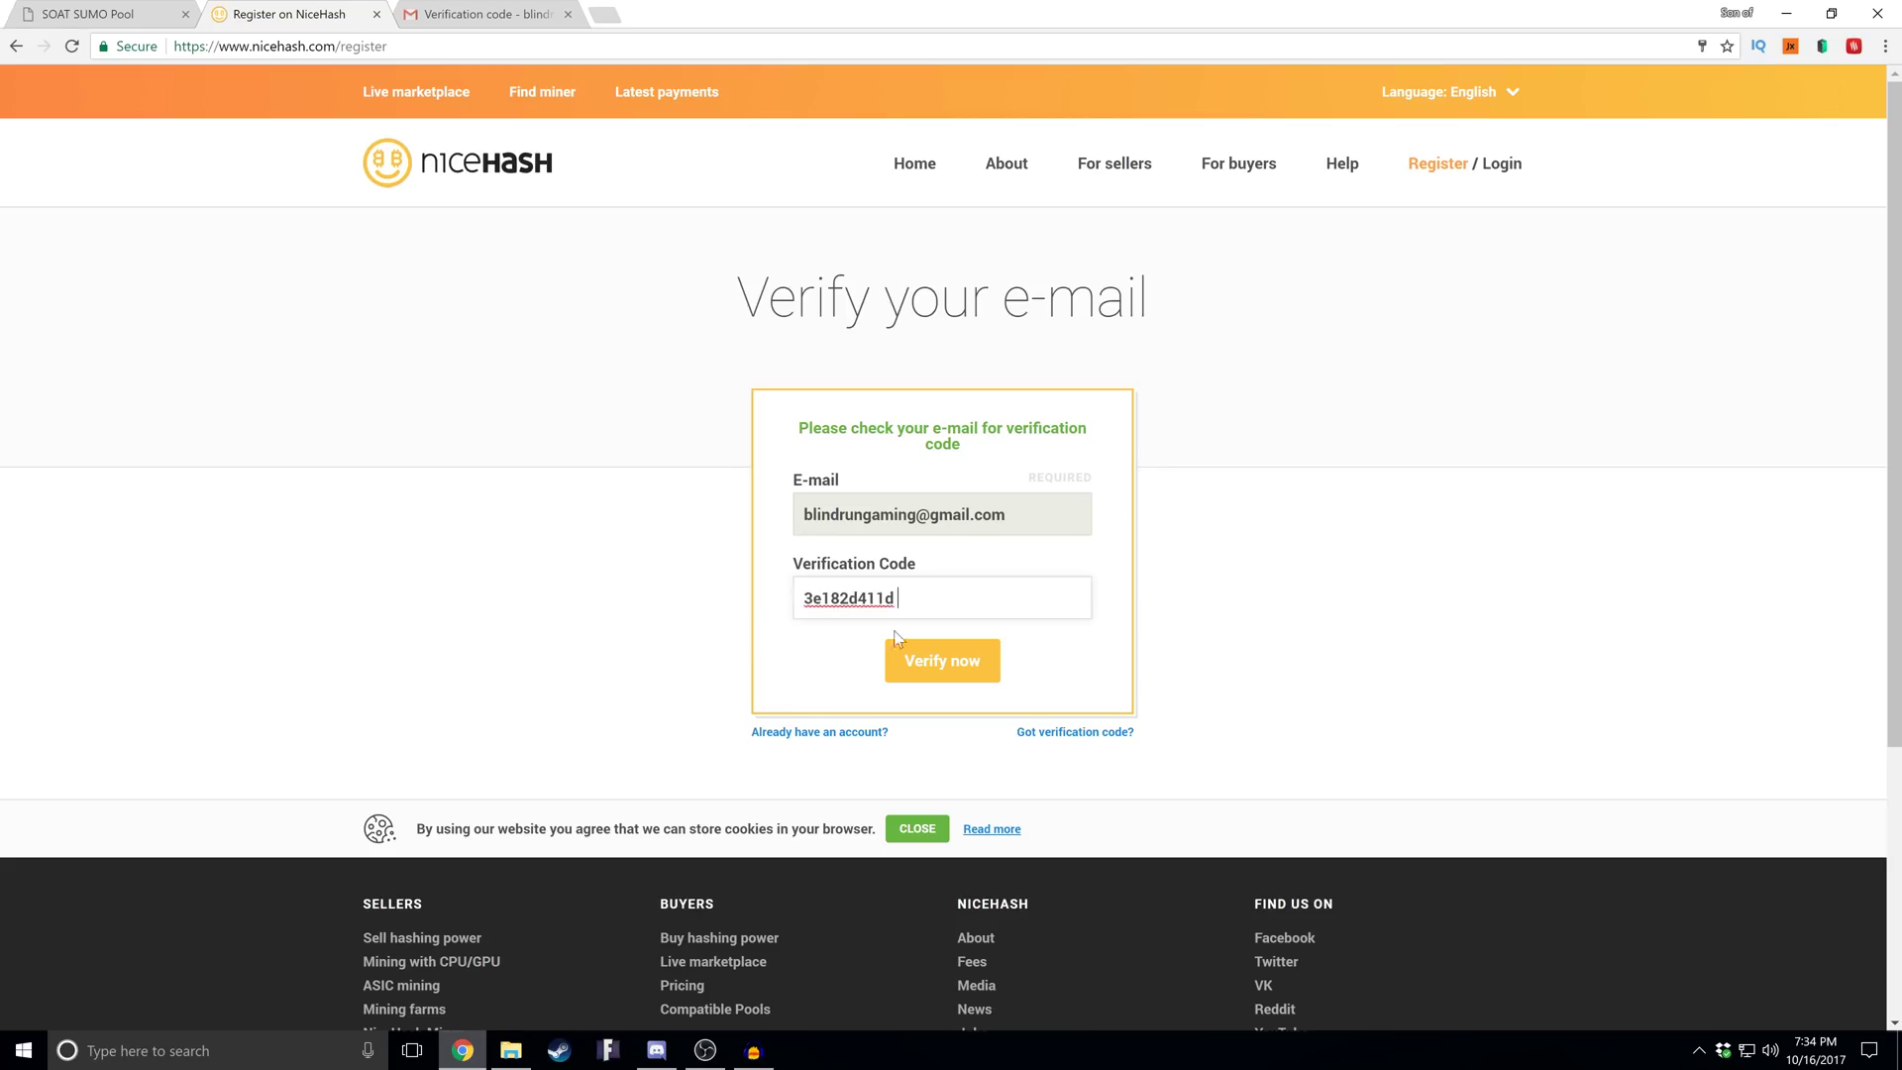
Submit the e-mail verification code and log in to NiceHash with the account's e-mail and password
left_click(925, 662)
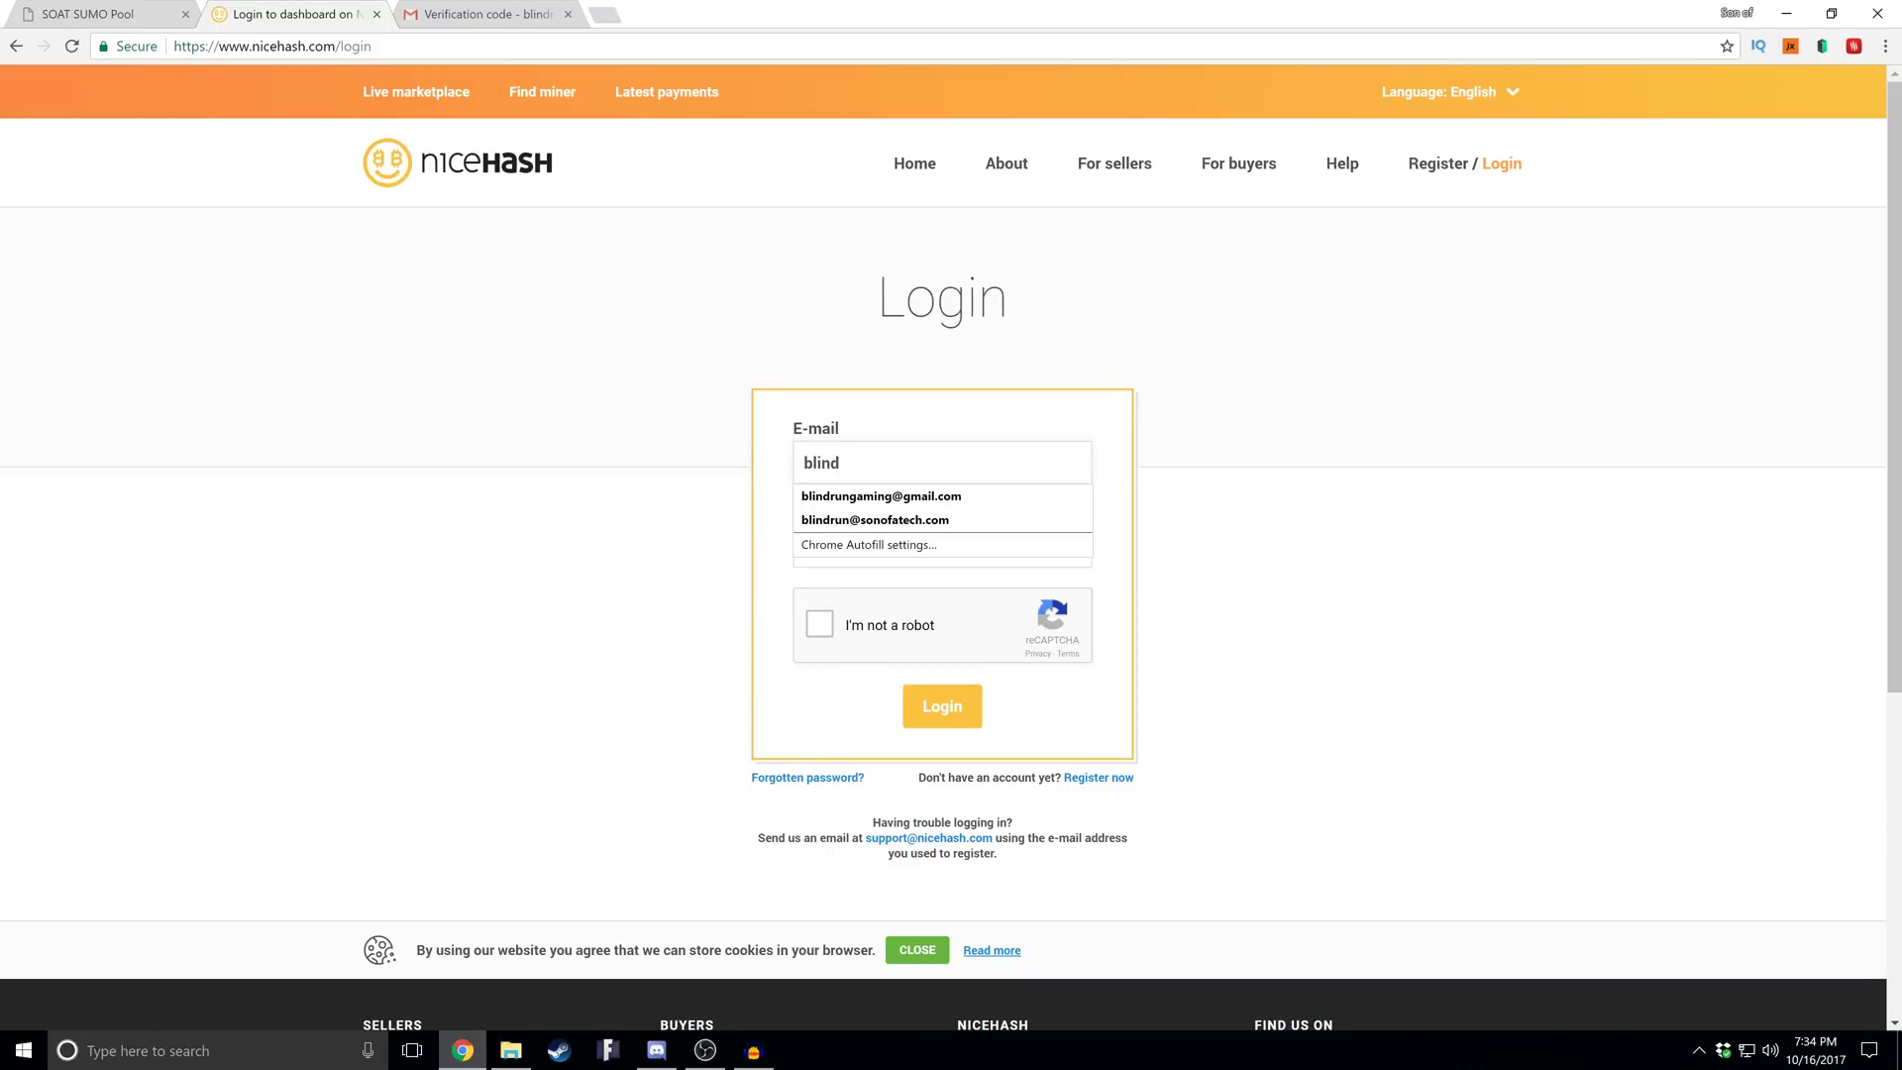
key("Down")
key("Return")
key("Tab")
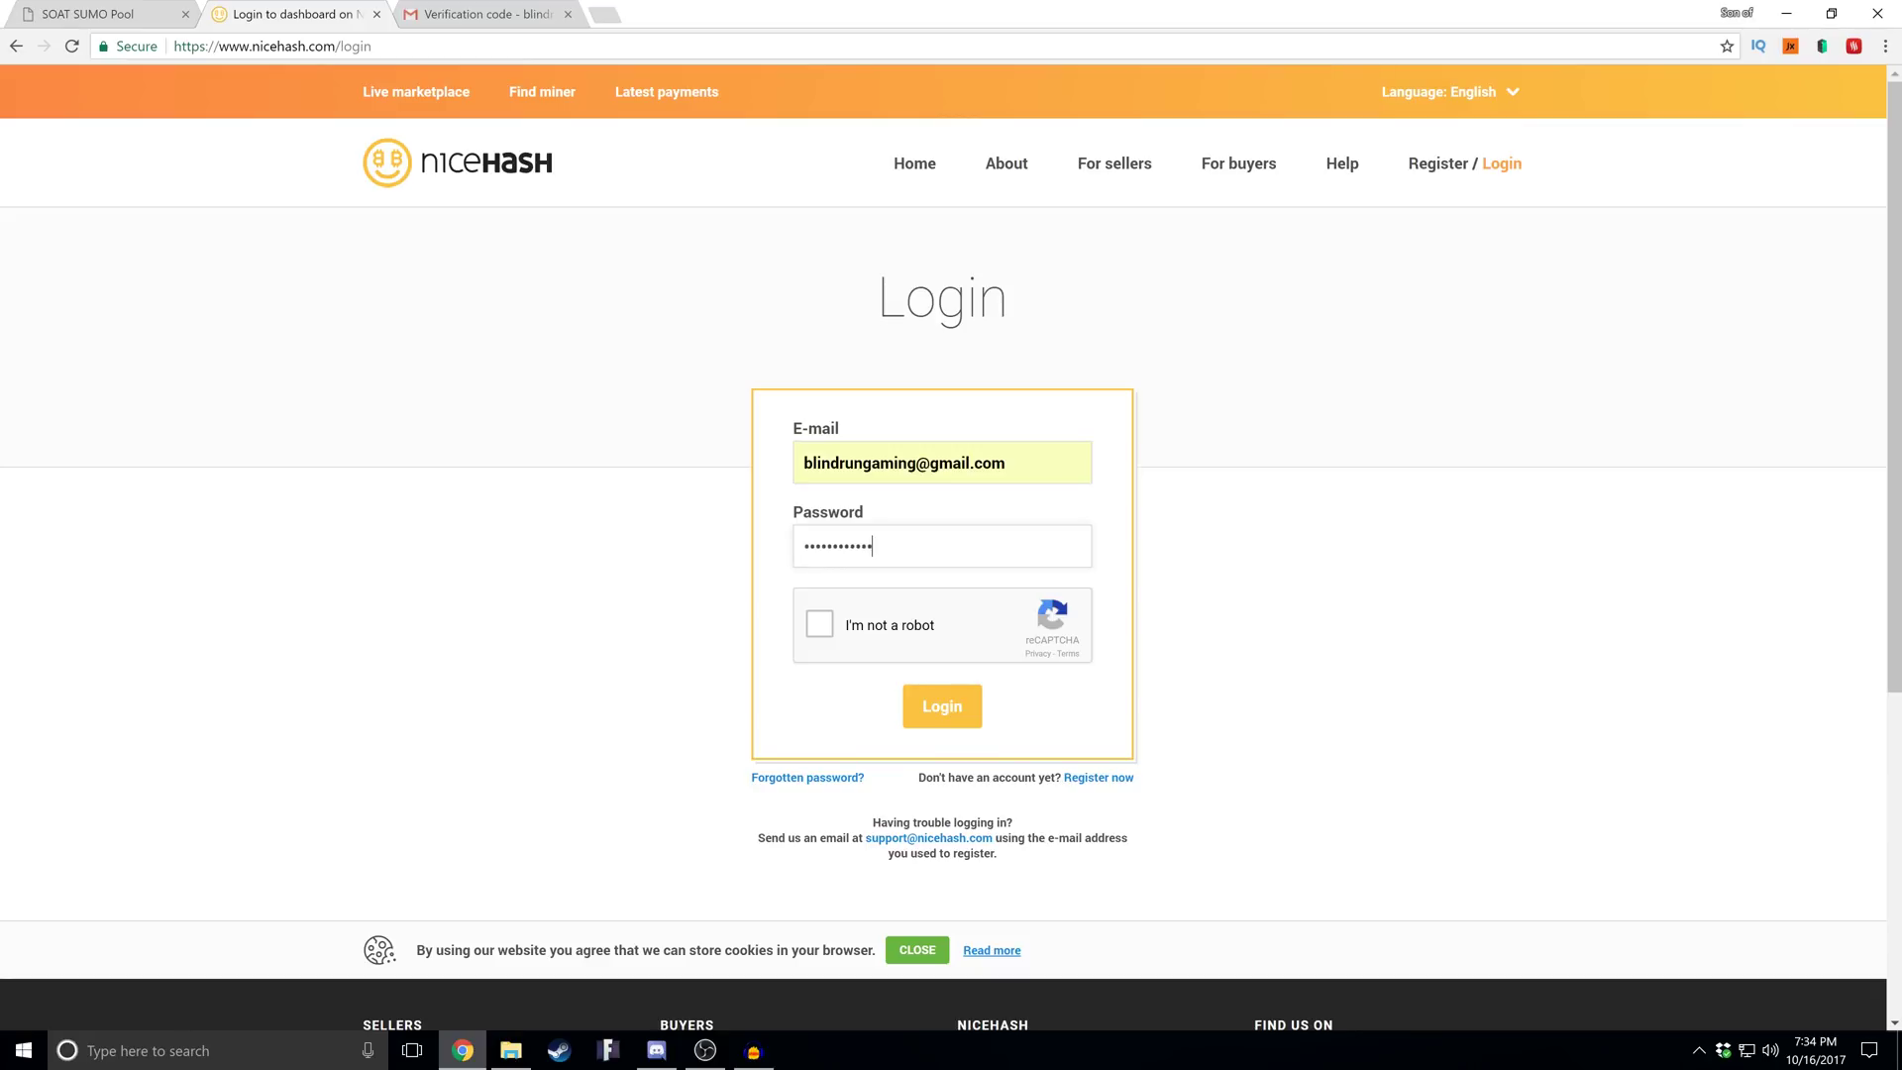
left_click(942, 708)
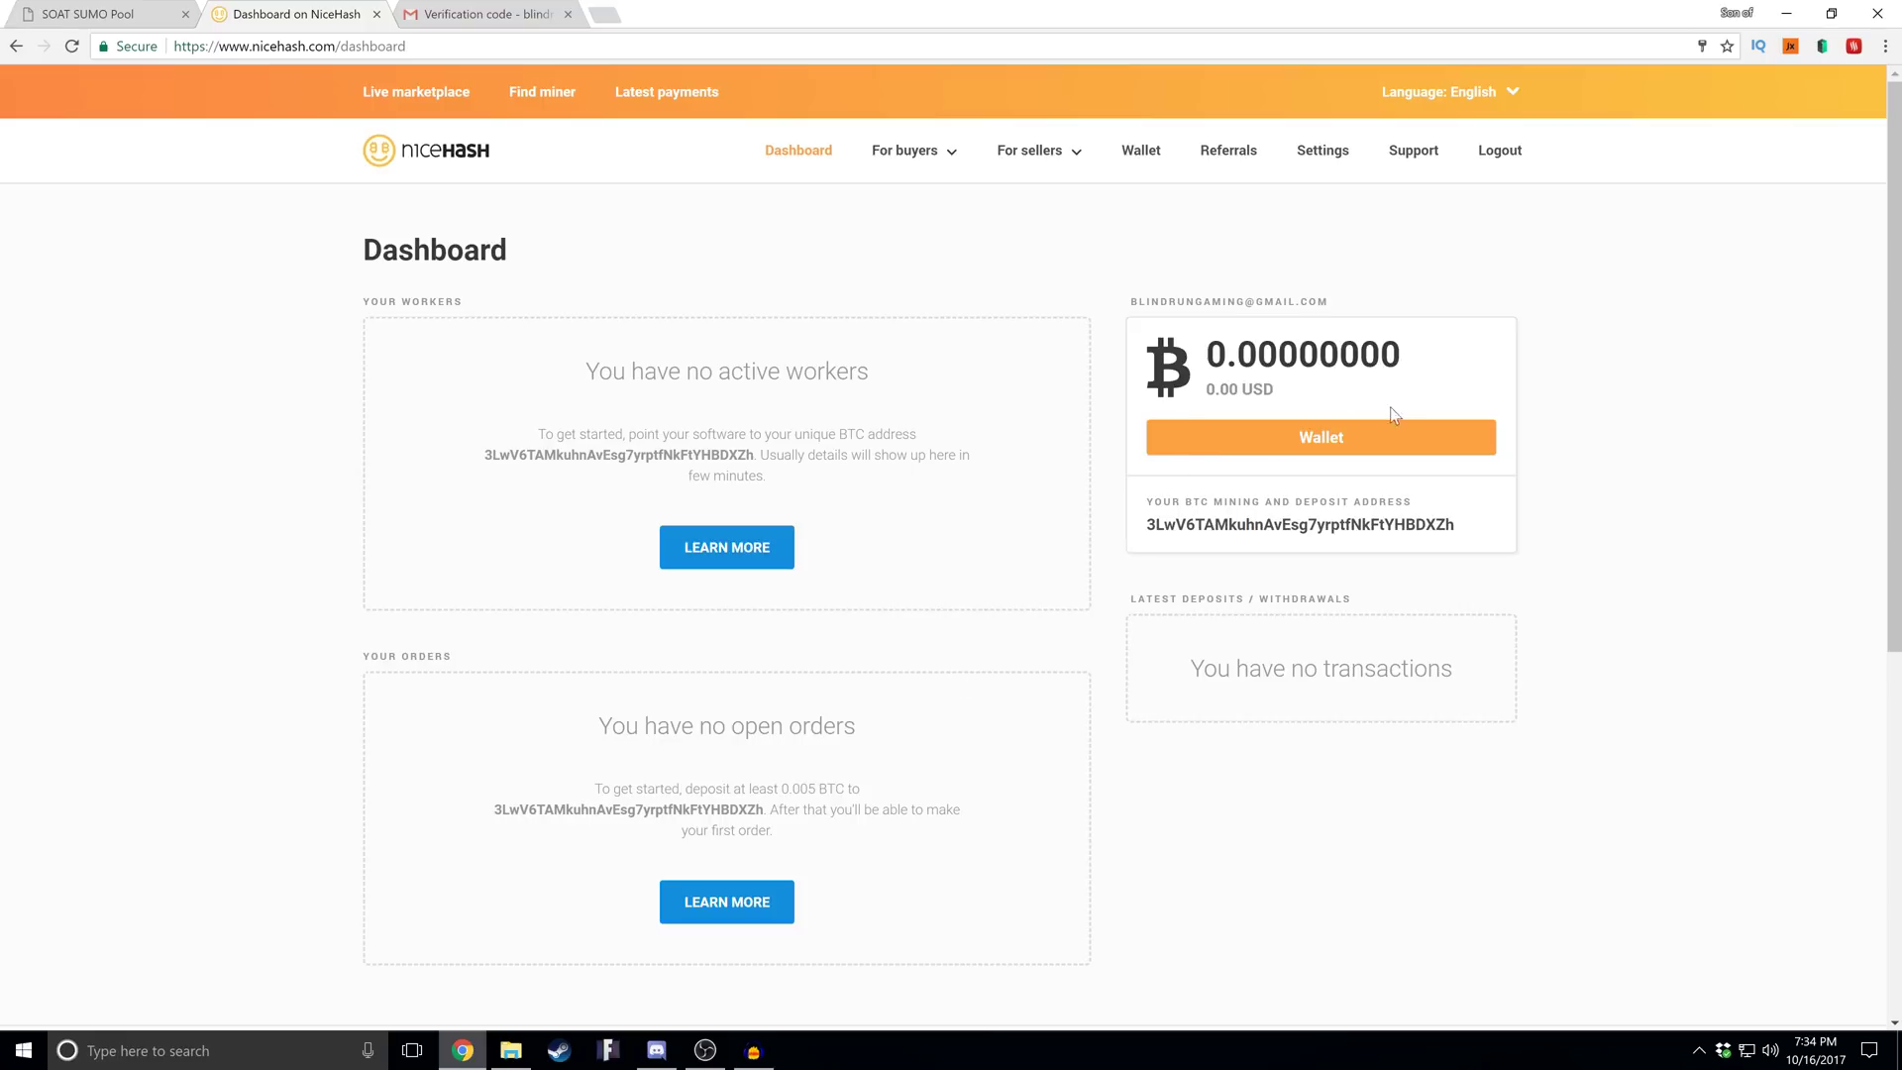
Highlight the account's BTC mining and deposit address on the dashboard, then clear the selection
left_click_drag(1456, 525, 1525, 525)
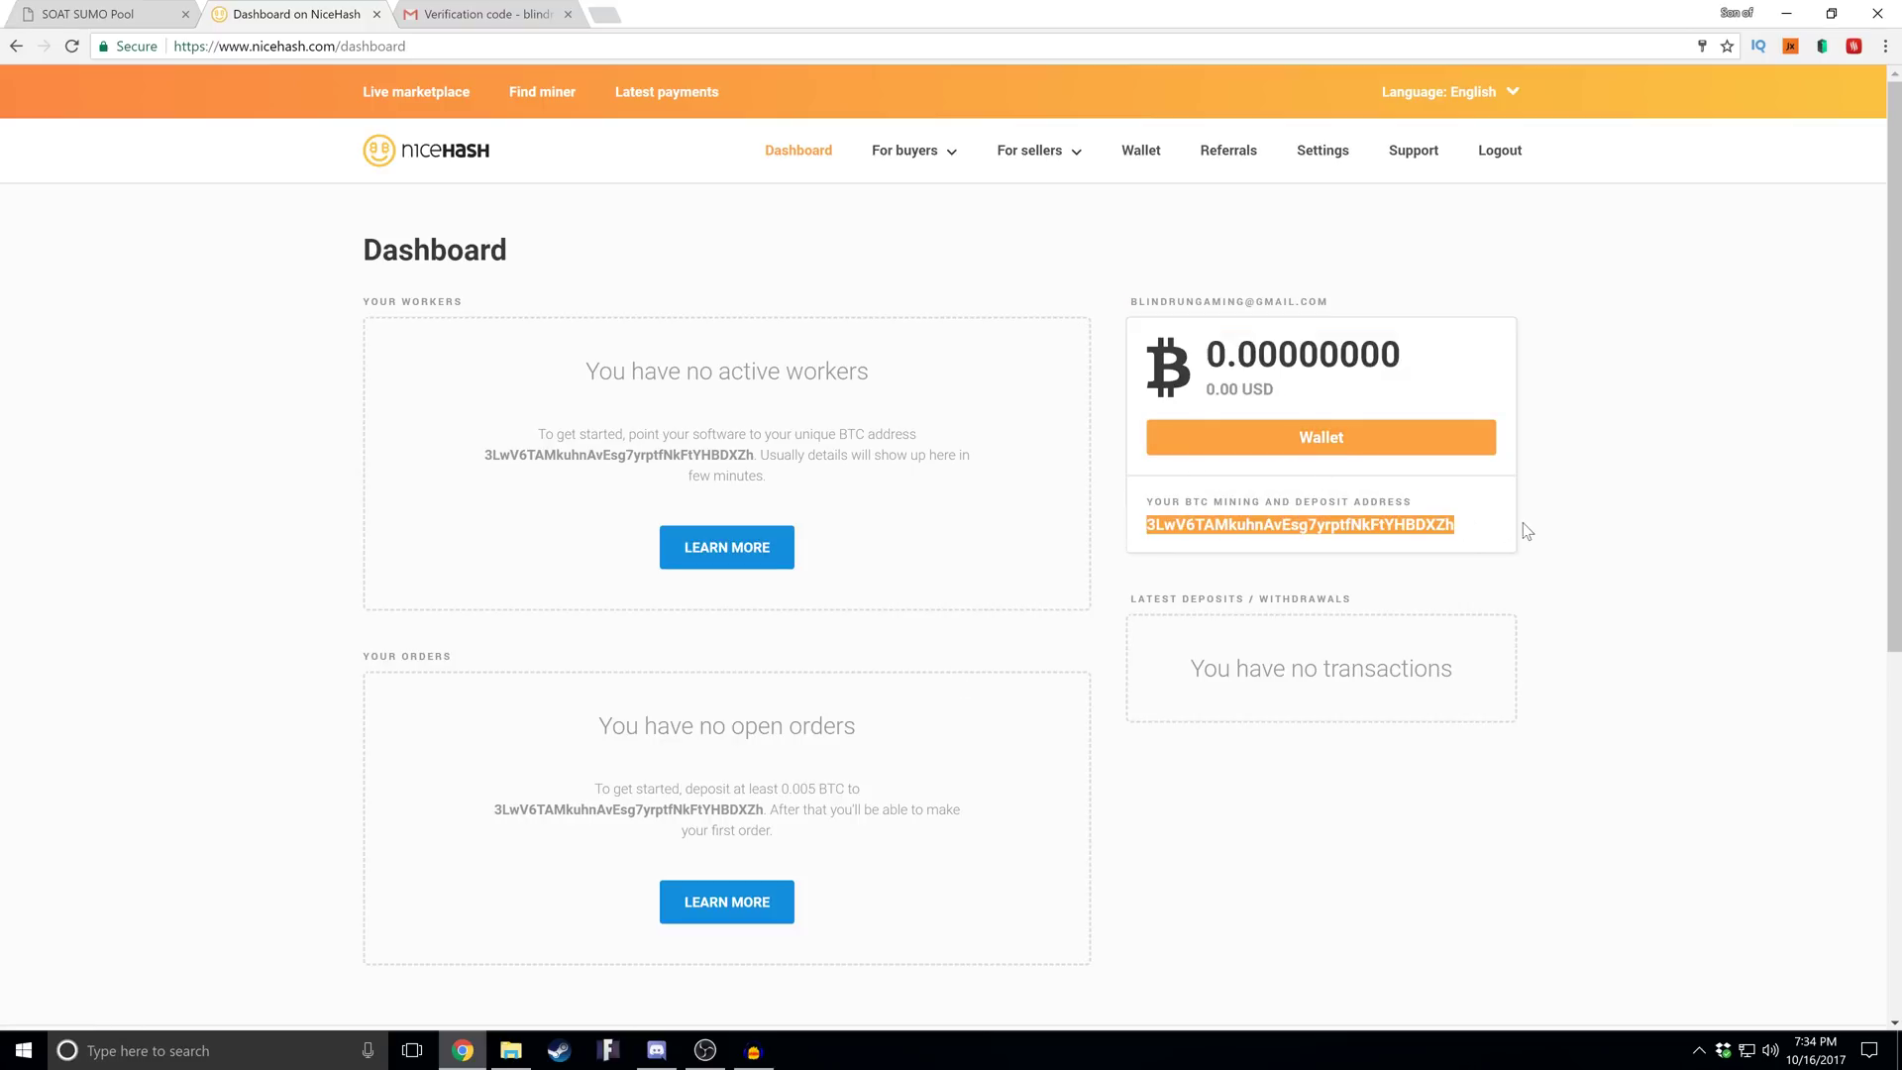
left_click(1482, 303)
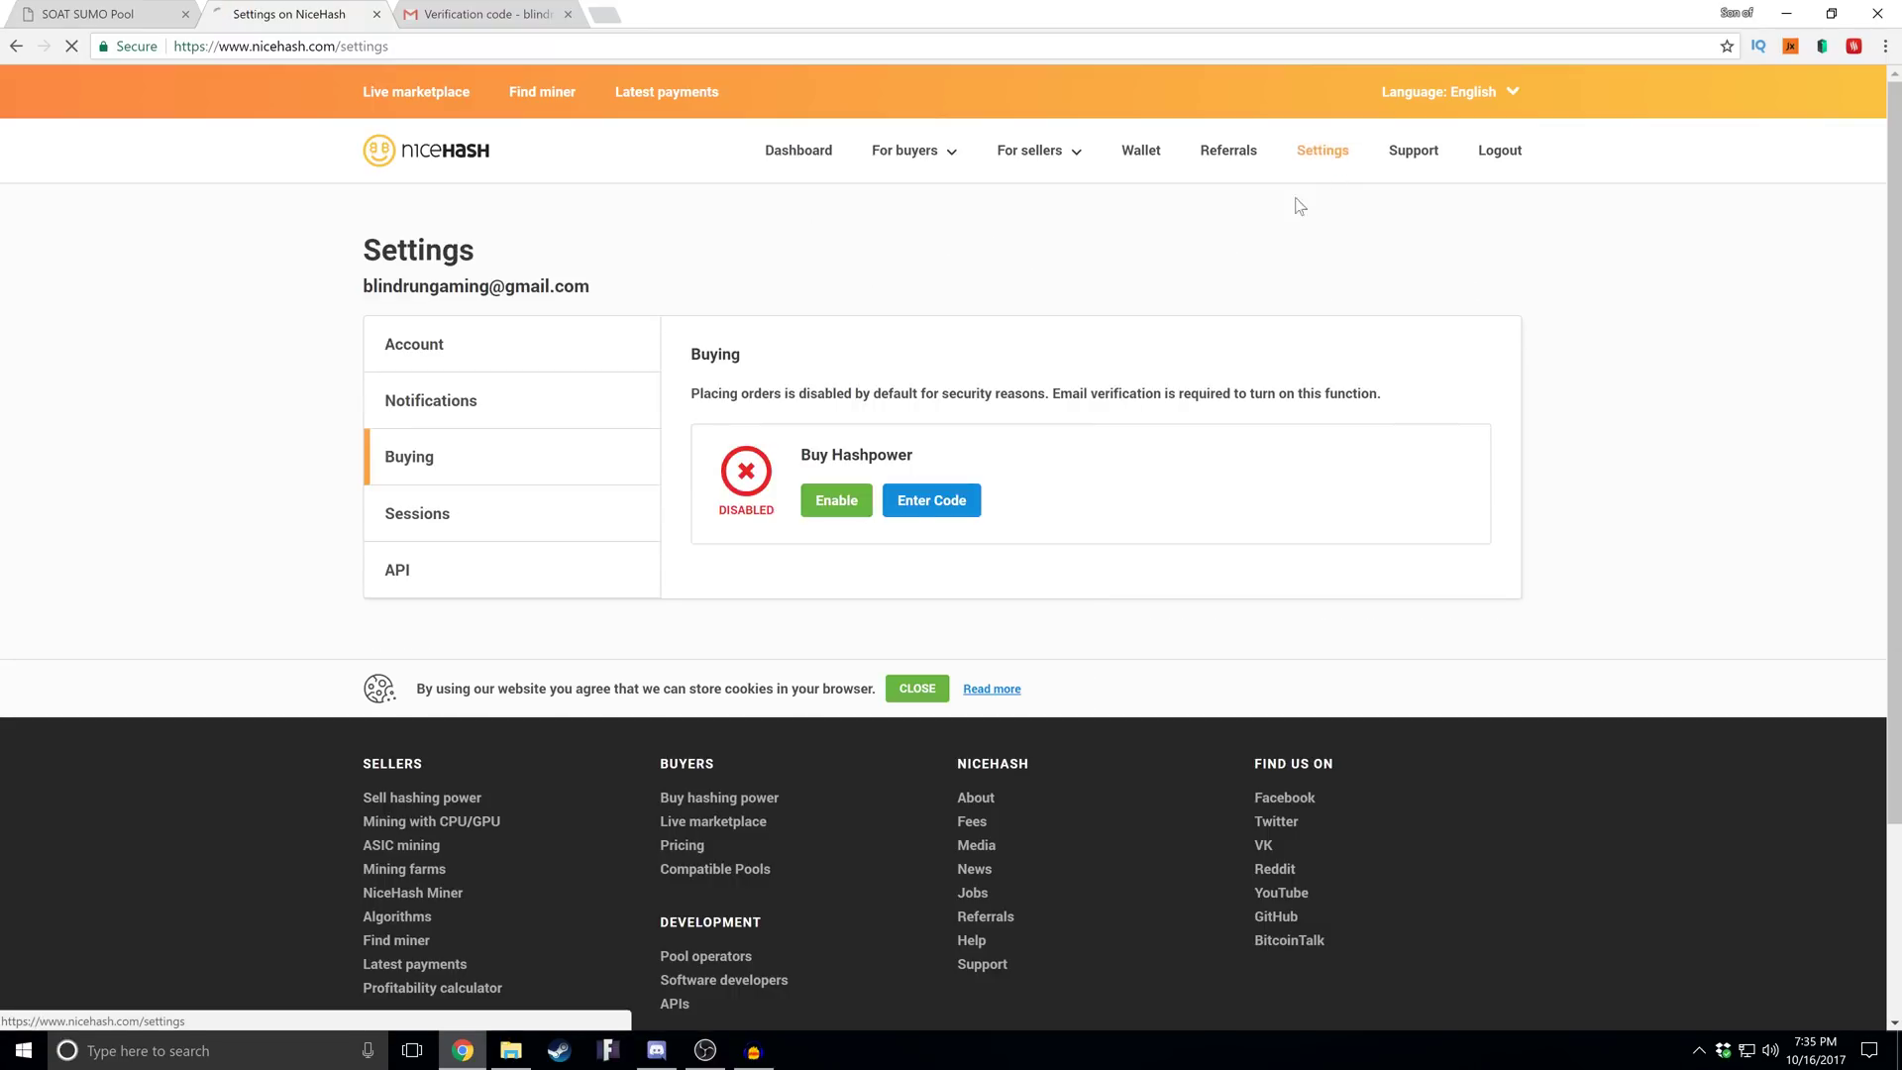
Enable Buy Hashpower in the account's Buying settings
left_click(569, 327)
left_click(585, 450)
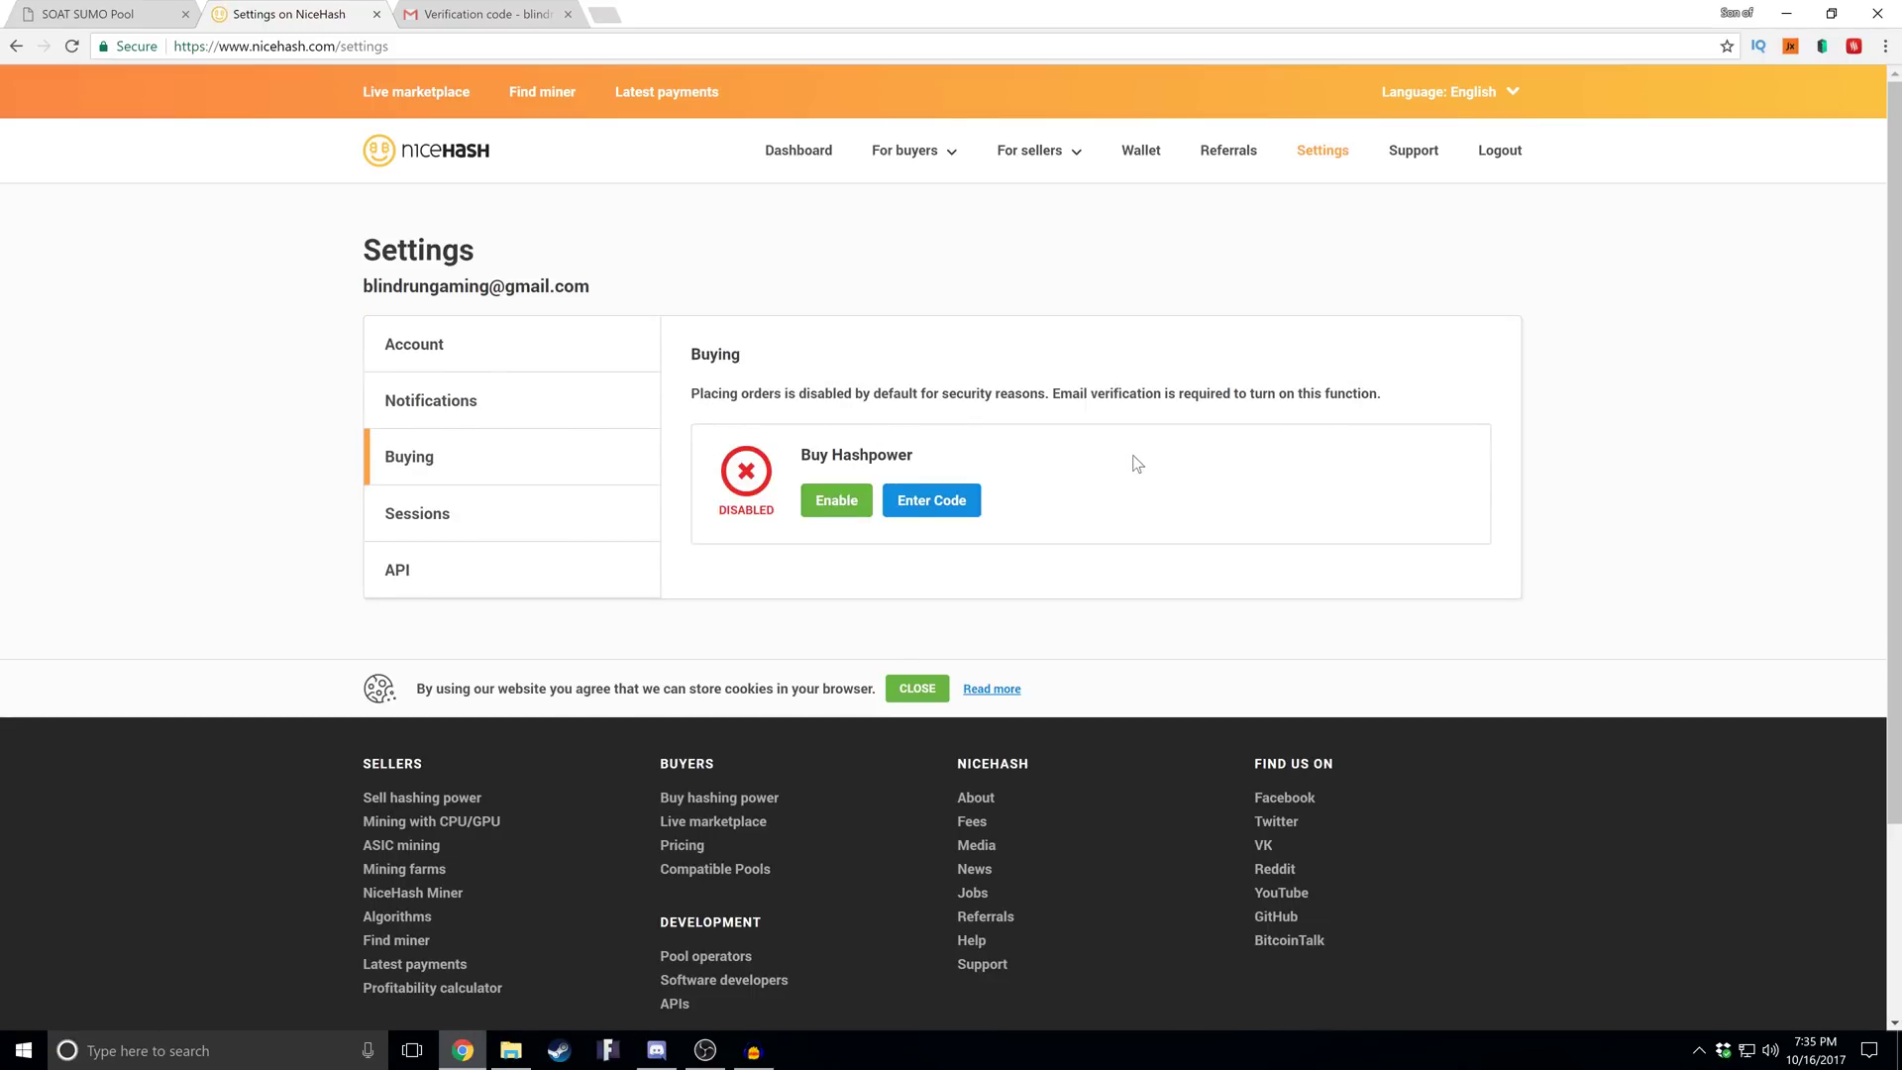
left_click(835, 505)
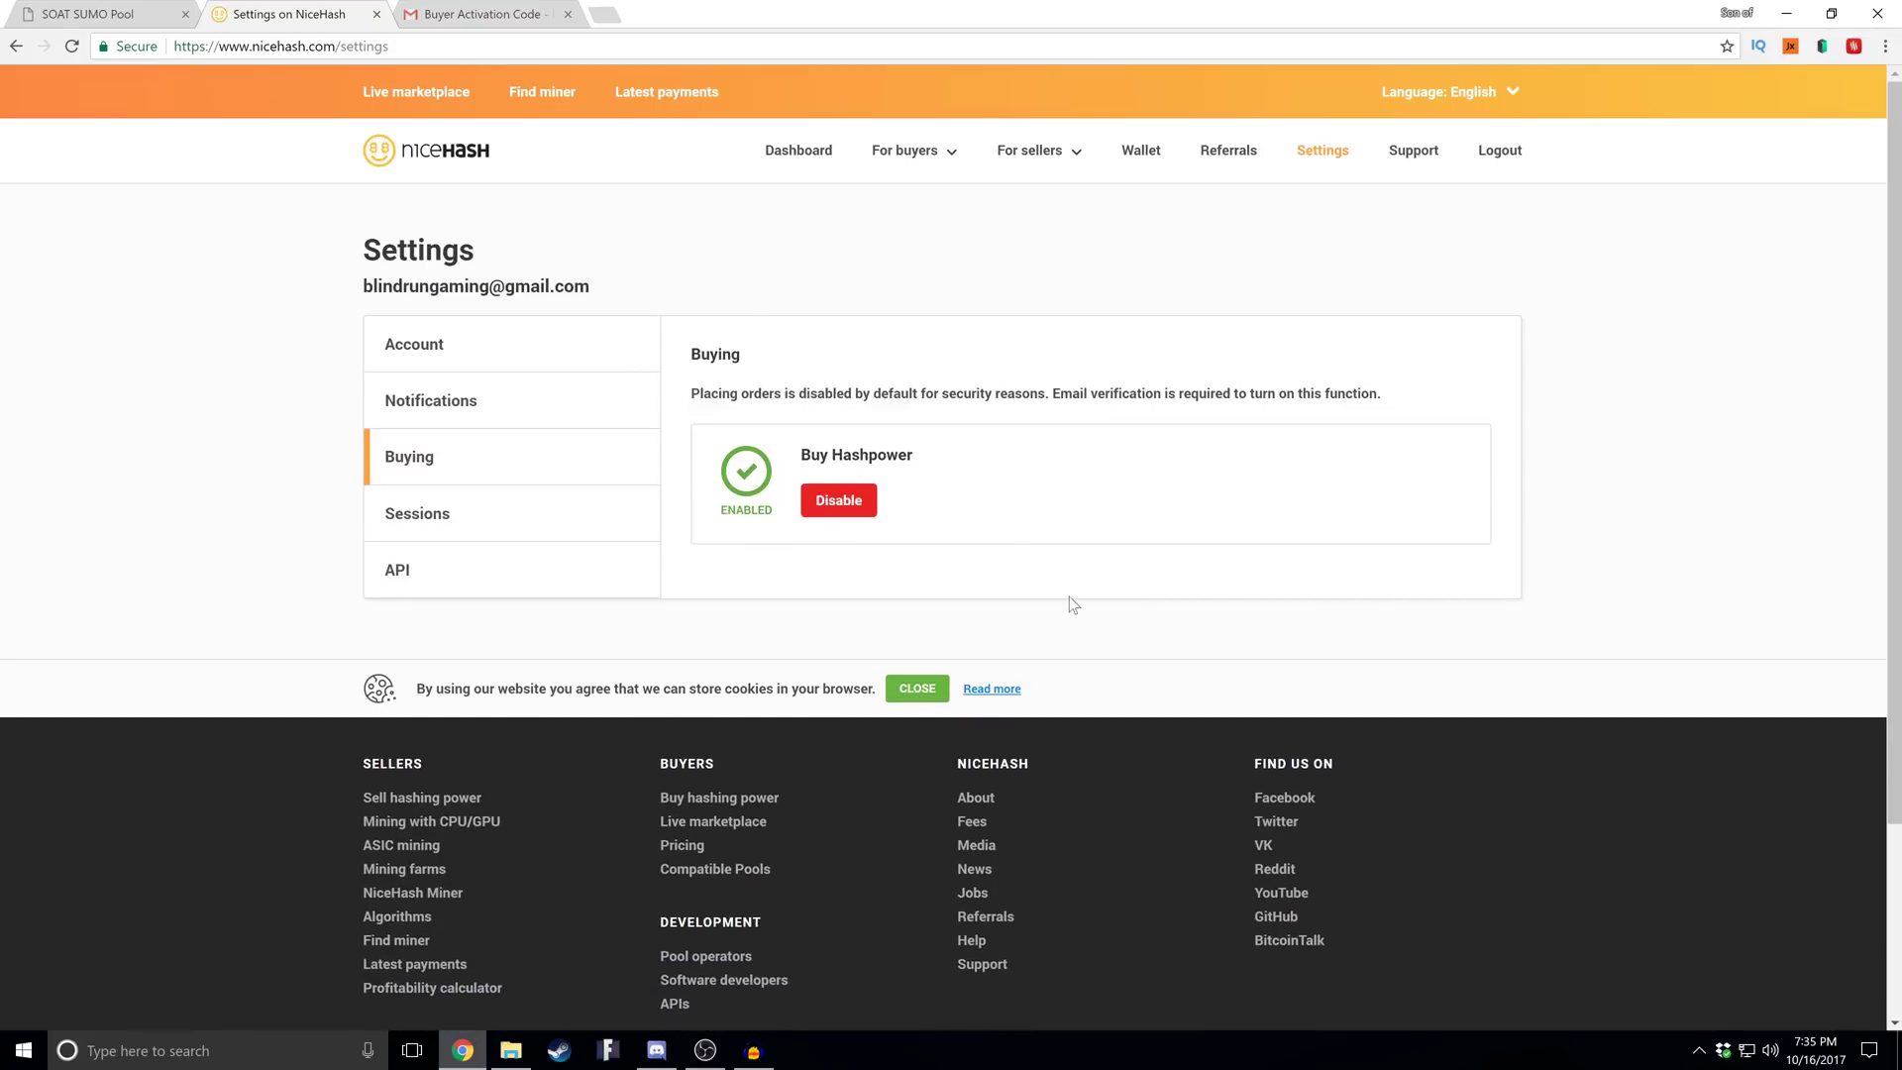
Log out of the new account and log in to the other existing NiceHash account
left_click(1500, 153)
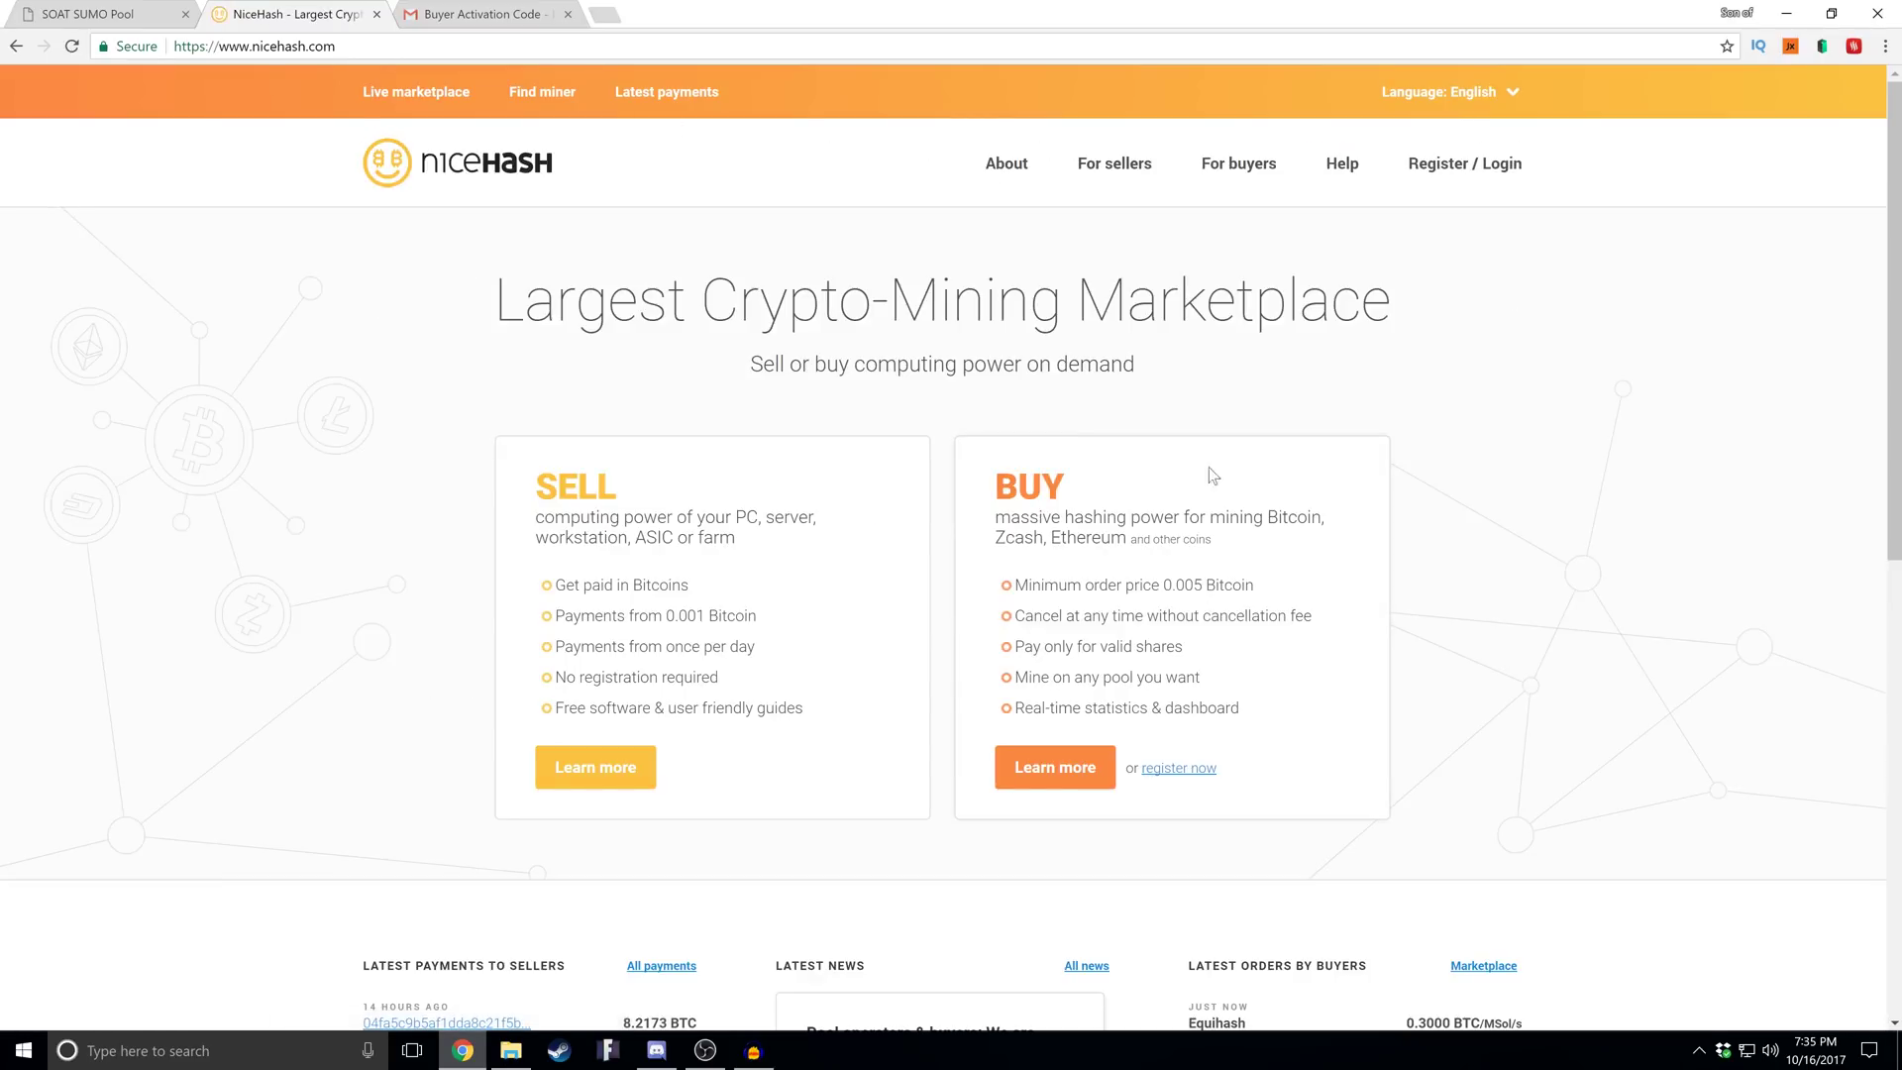
left_click(1501, 163)
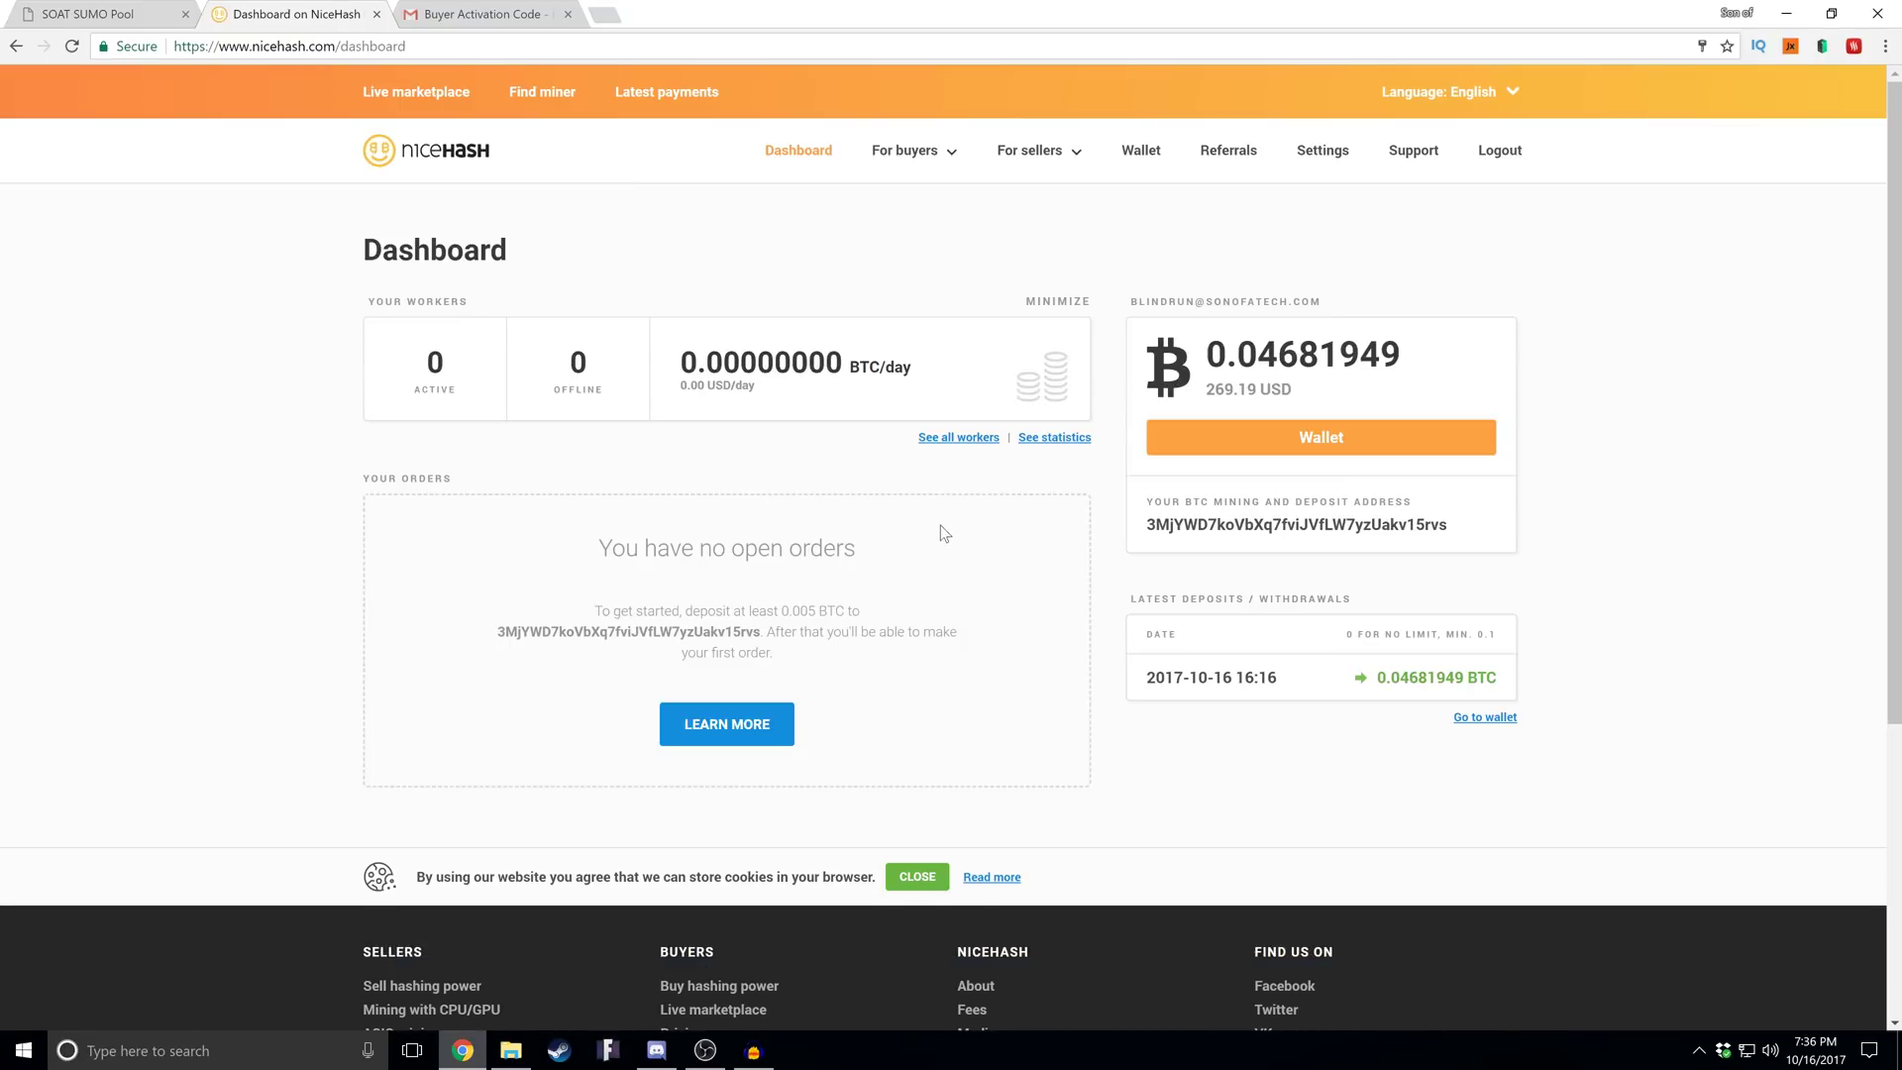
Highlight the bitcoin balance on the dashboard and open the help article on starting as a buyer
mouse_move(1226, 355)
left_mouse_down()
mouse_move(1448, 358)
mouse_move(1204, 355)
left_mouse_up()
left_click(1440, 359)
left_click(1455, 290)
left_click(948, 161)
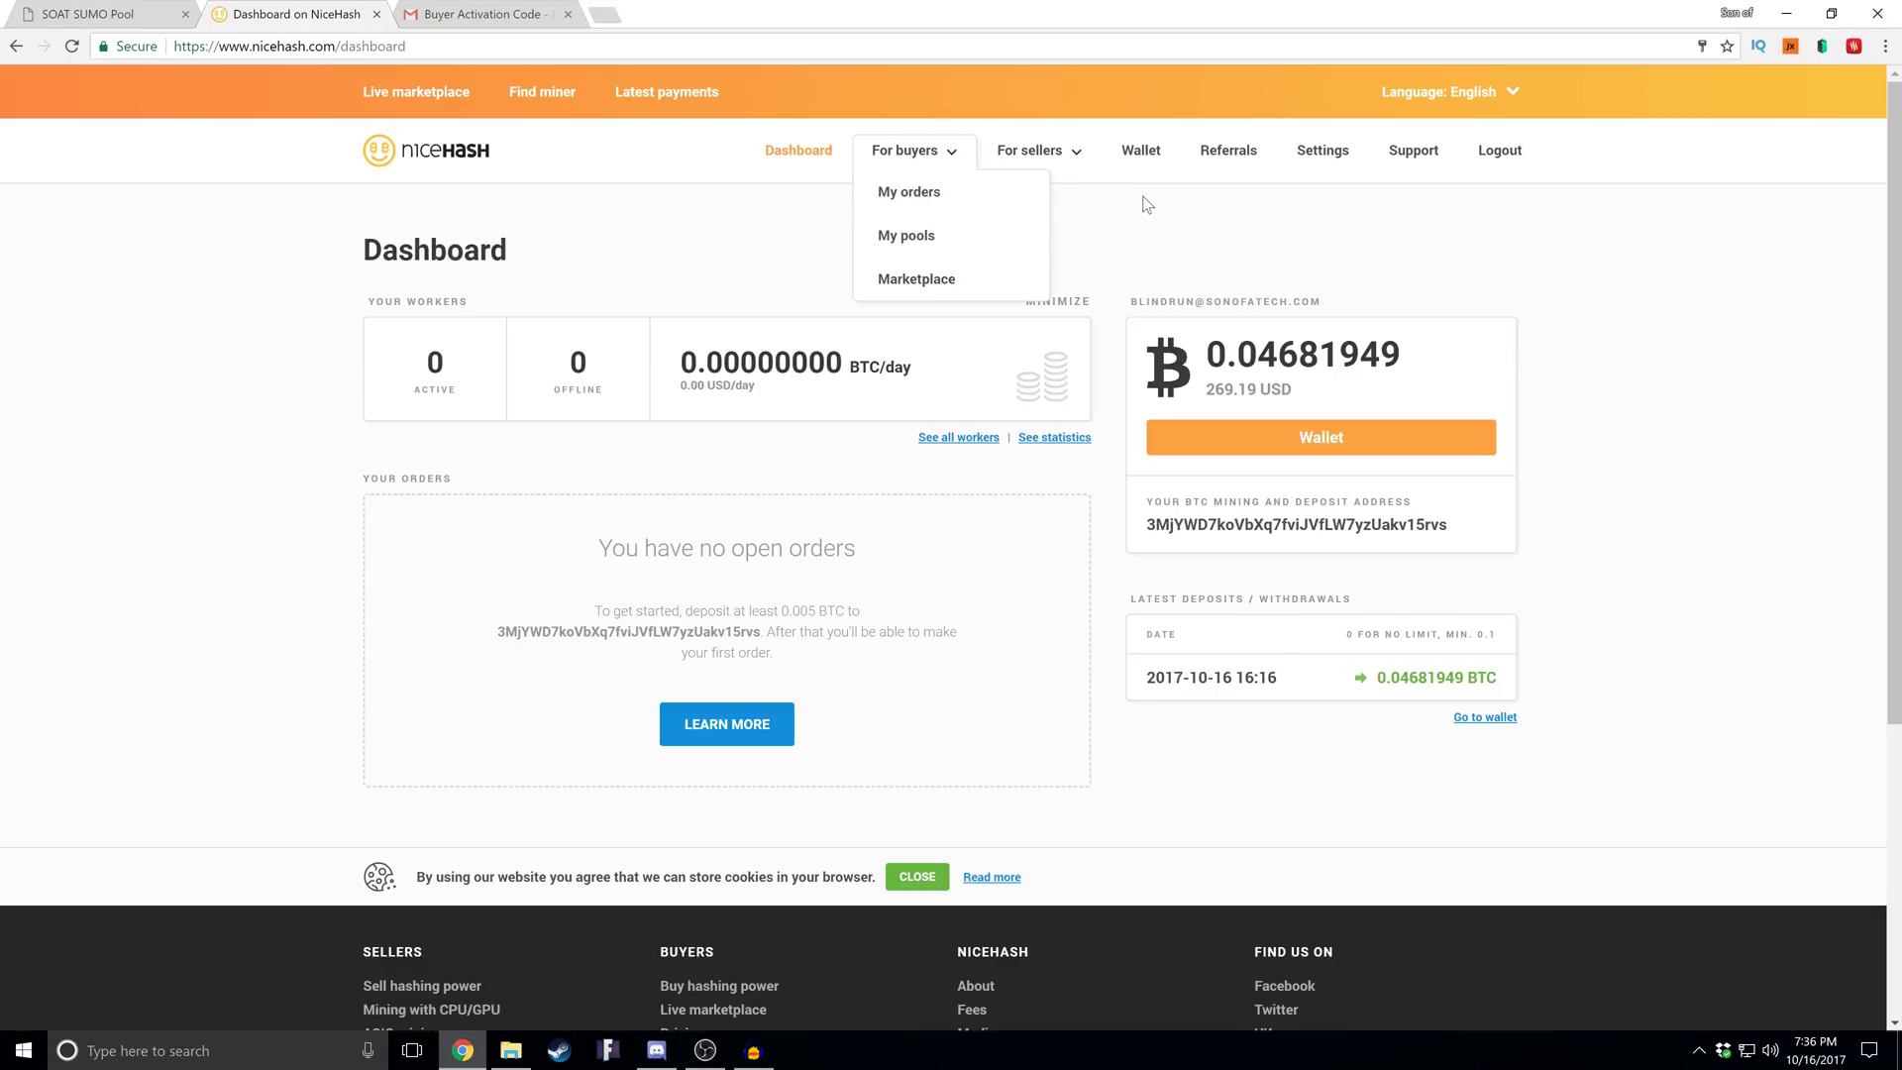
left_click(733, 725)
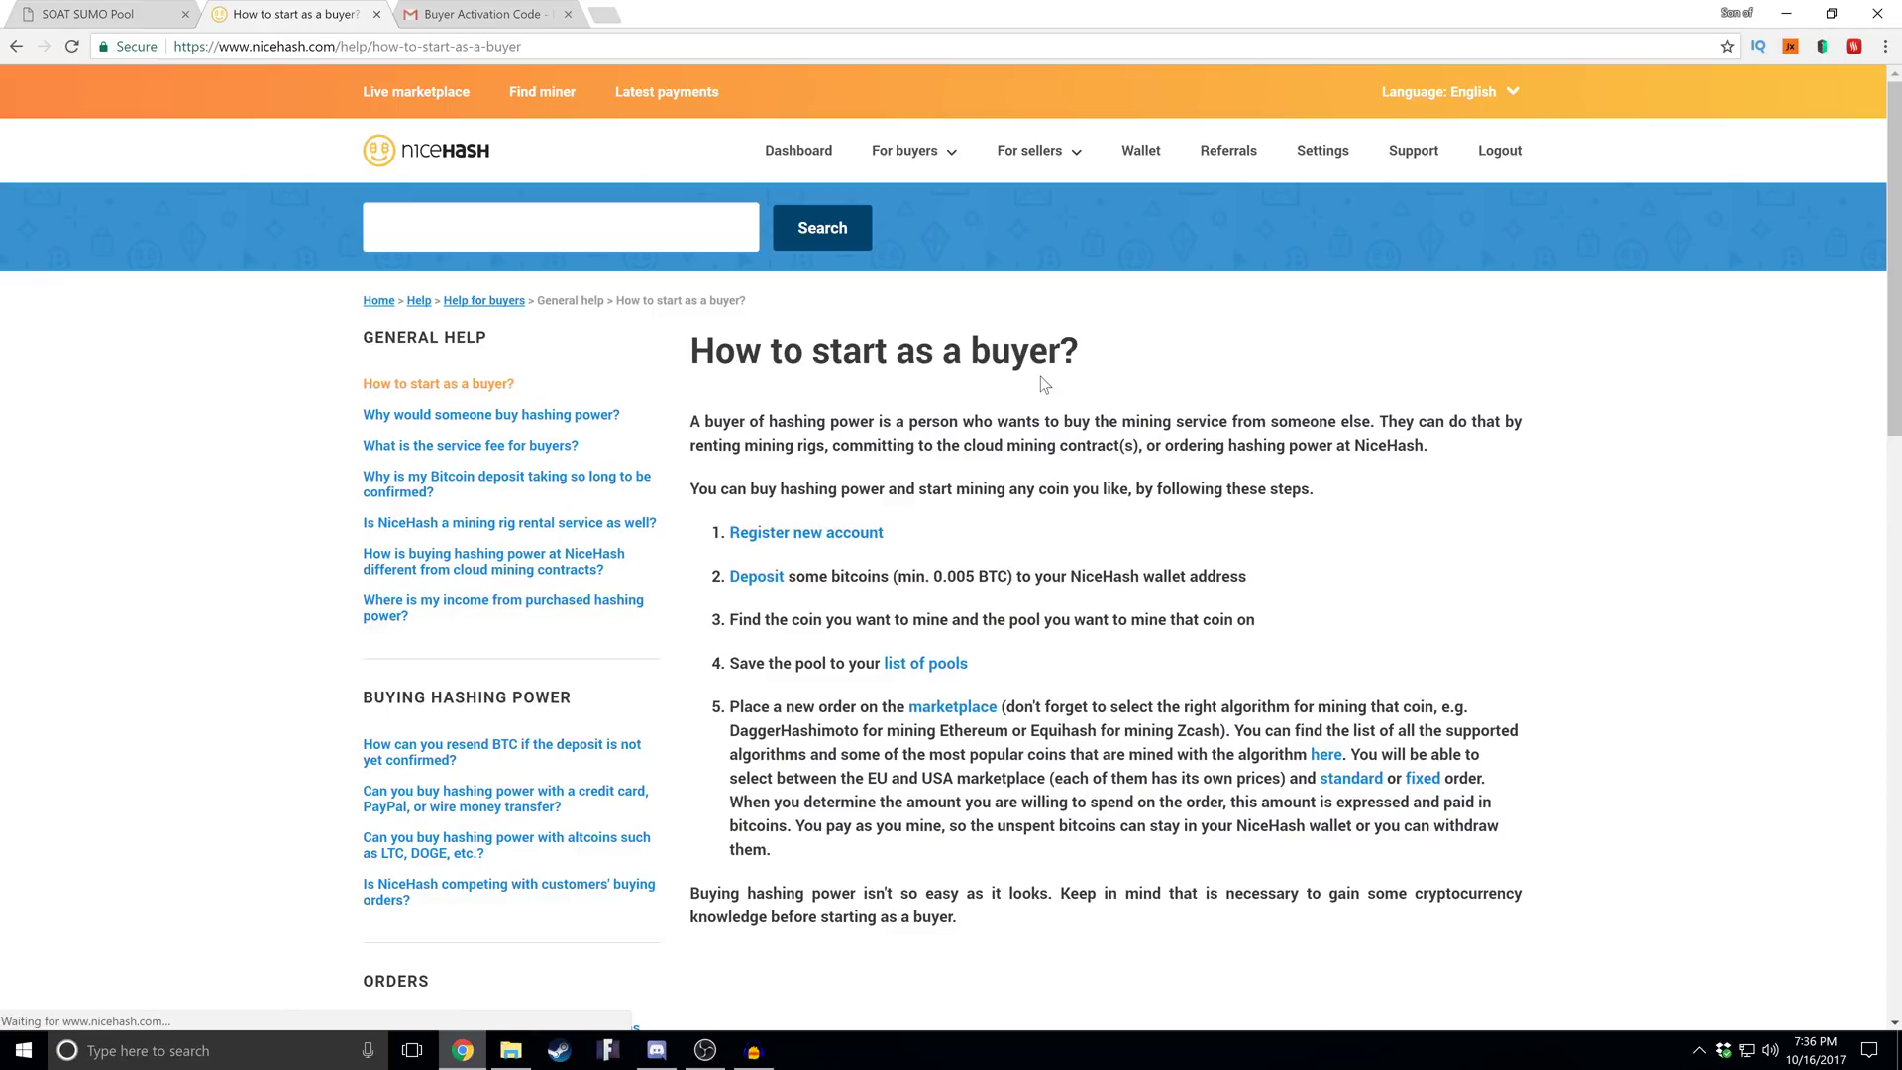
Start a new entry in the buyer's saved pools, naming it SumopoolSOAT and choosing the CryptoNight algorithm
mouse_move(941, 156)
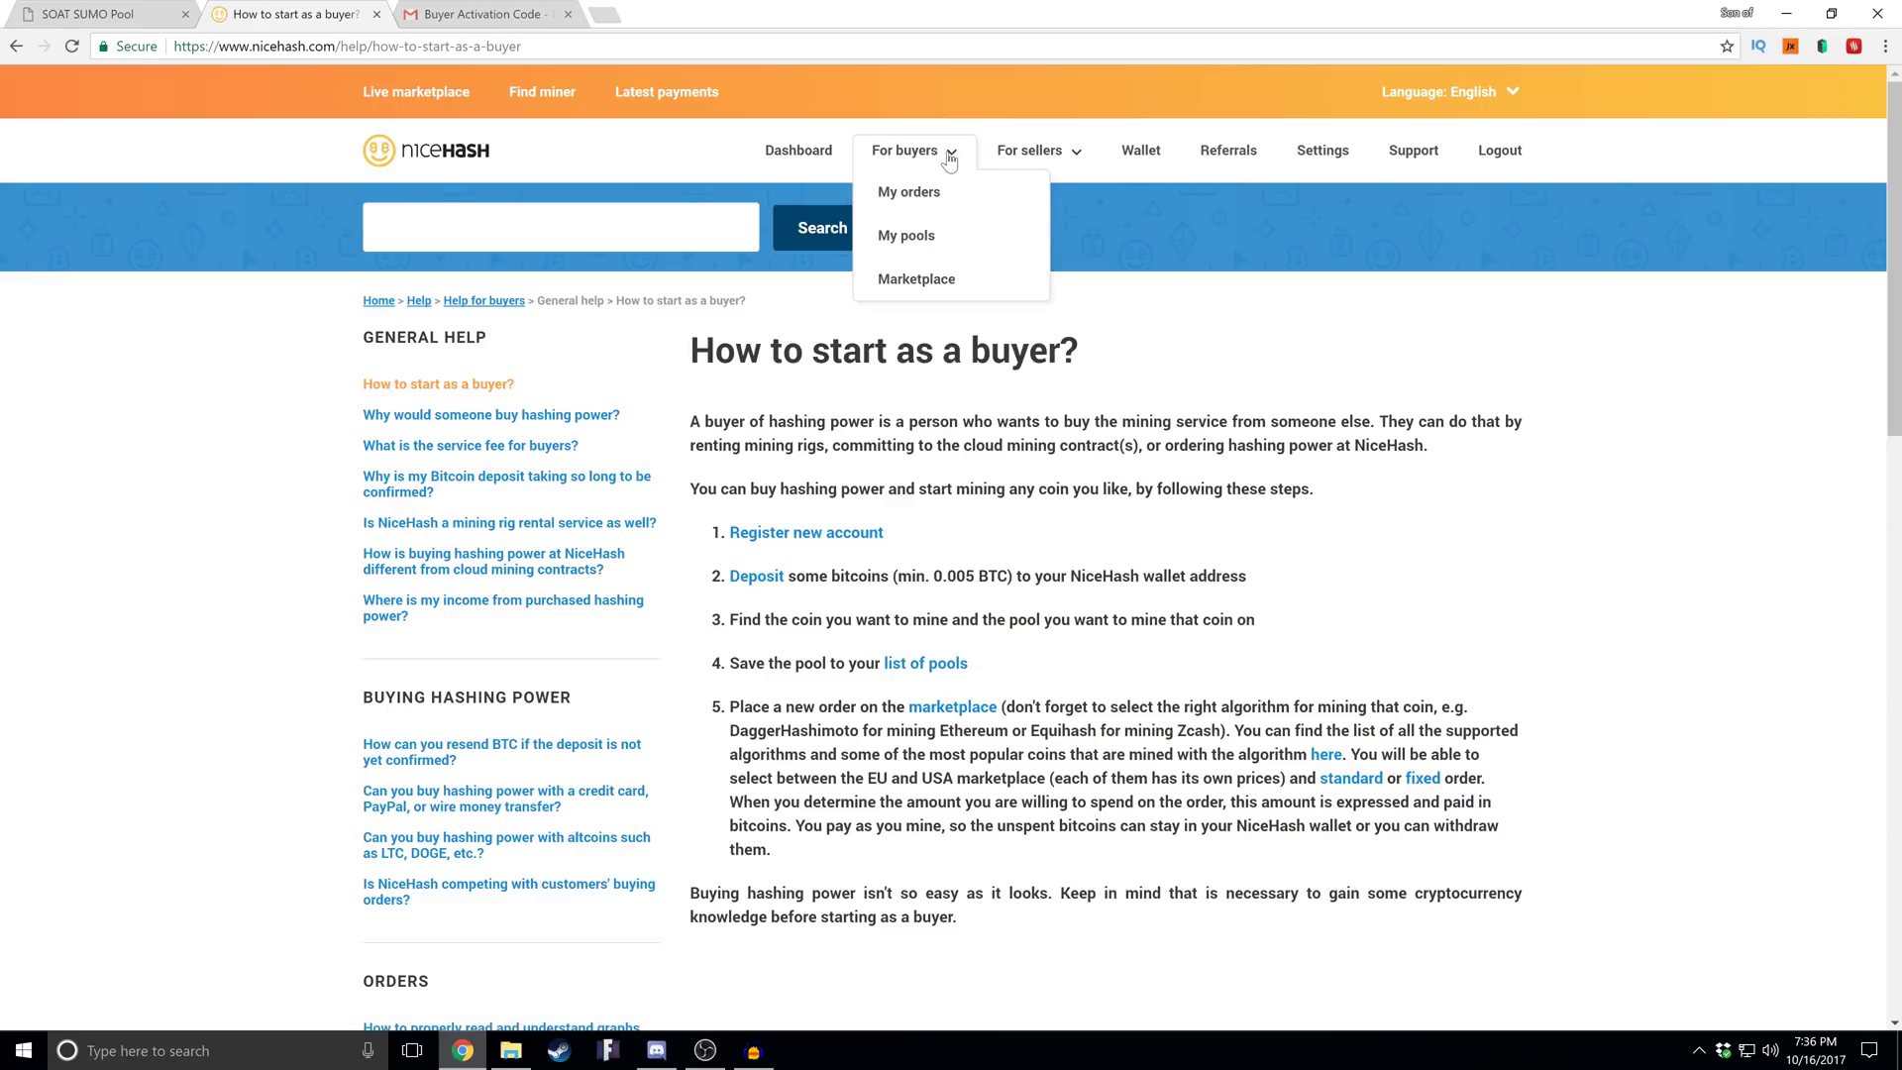
left_click(906, 238)
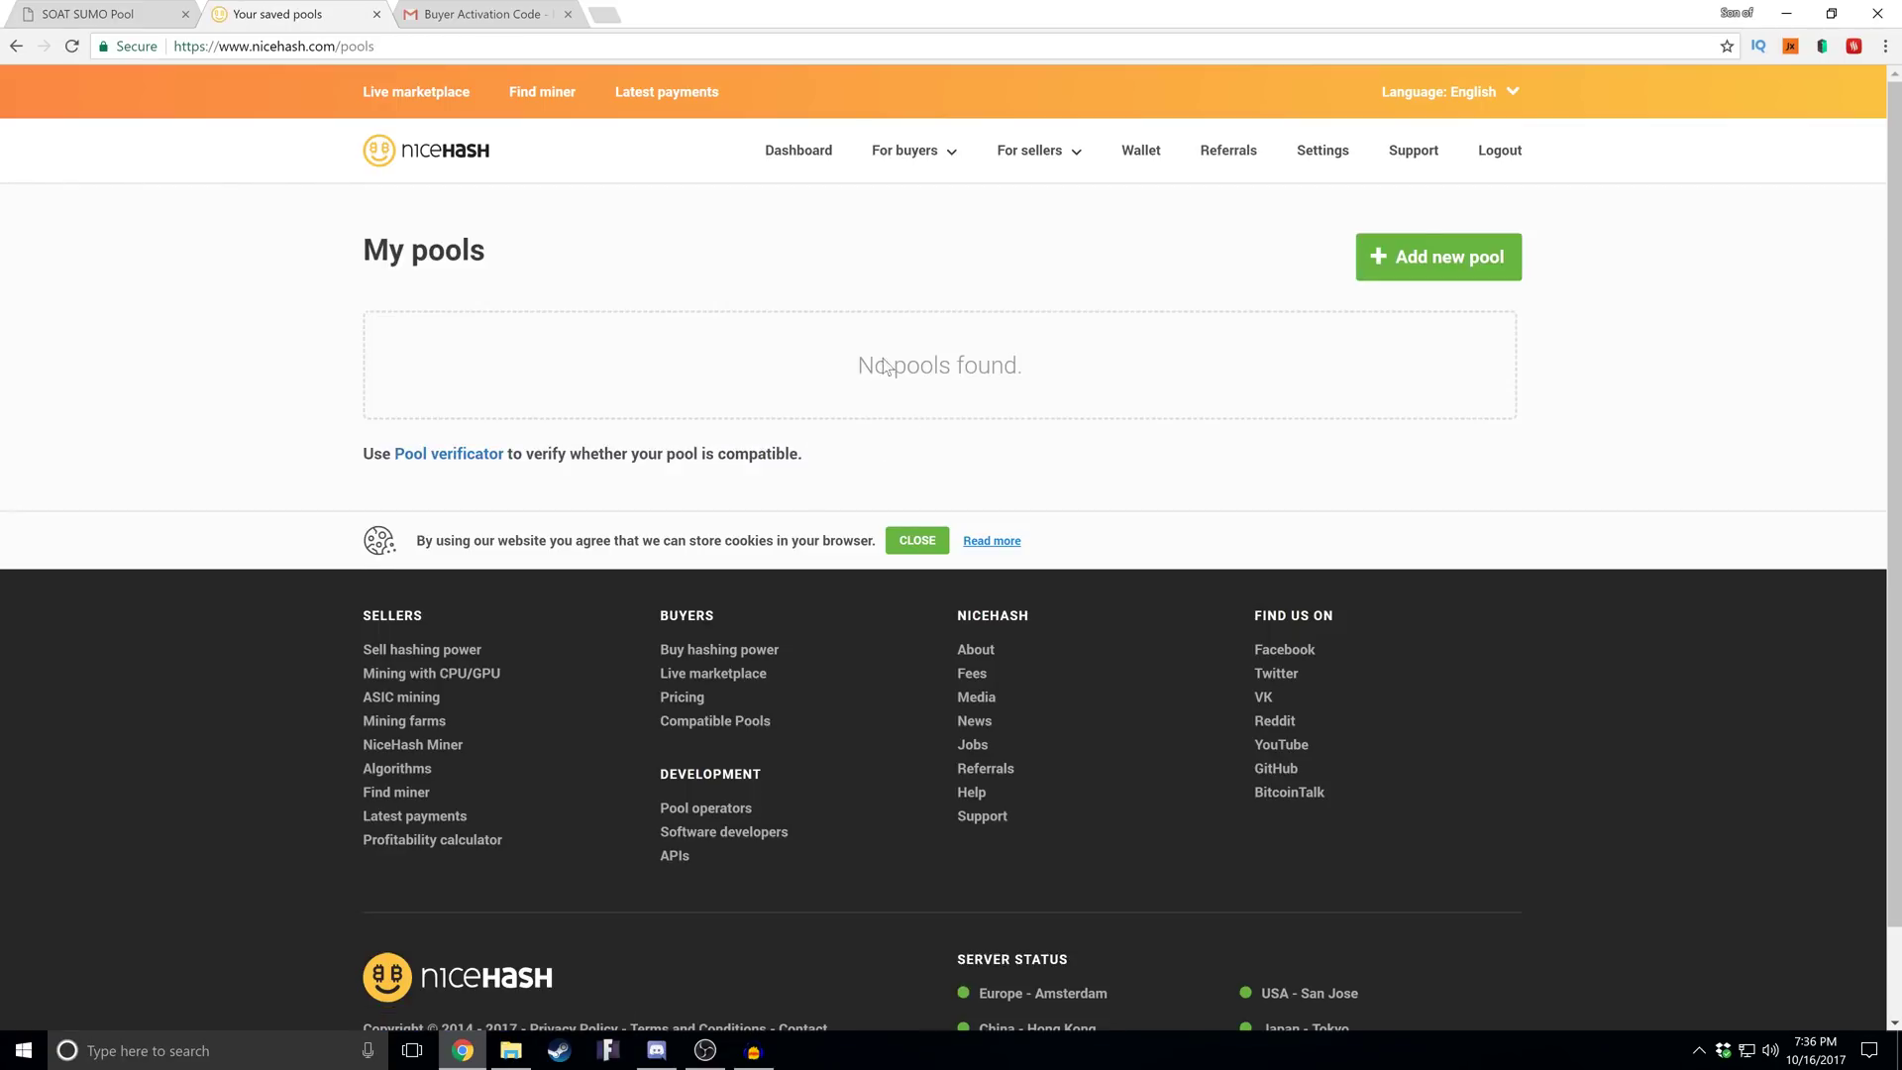
left_click(1427, 259)
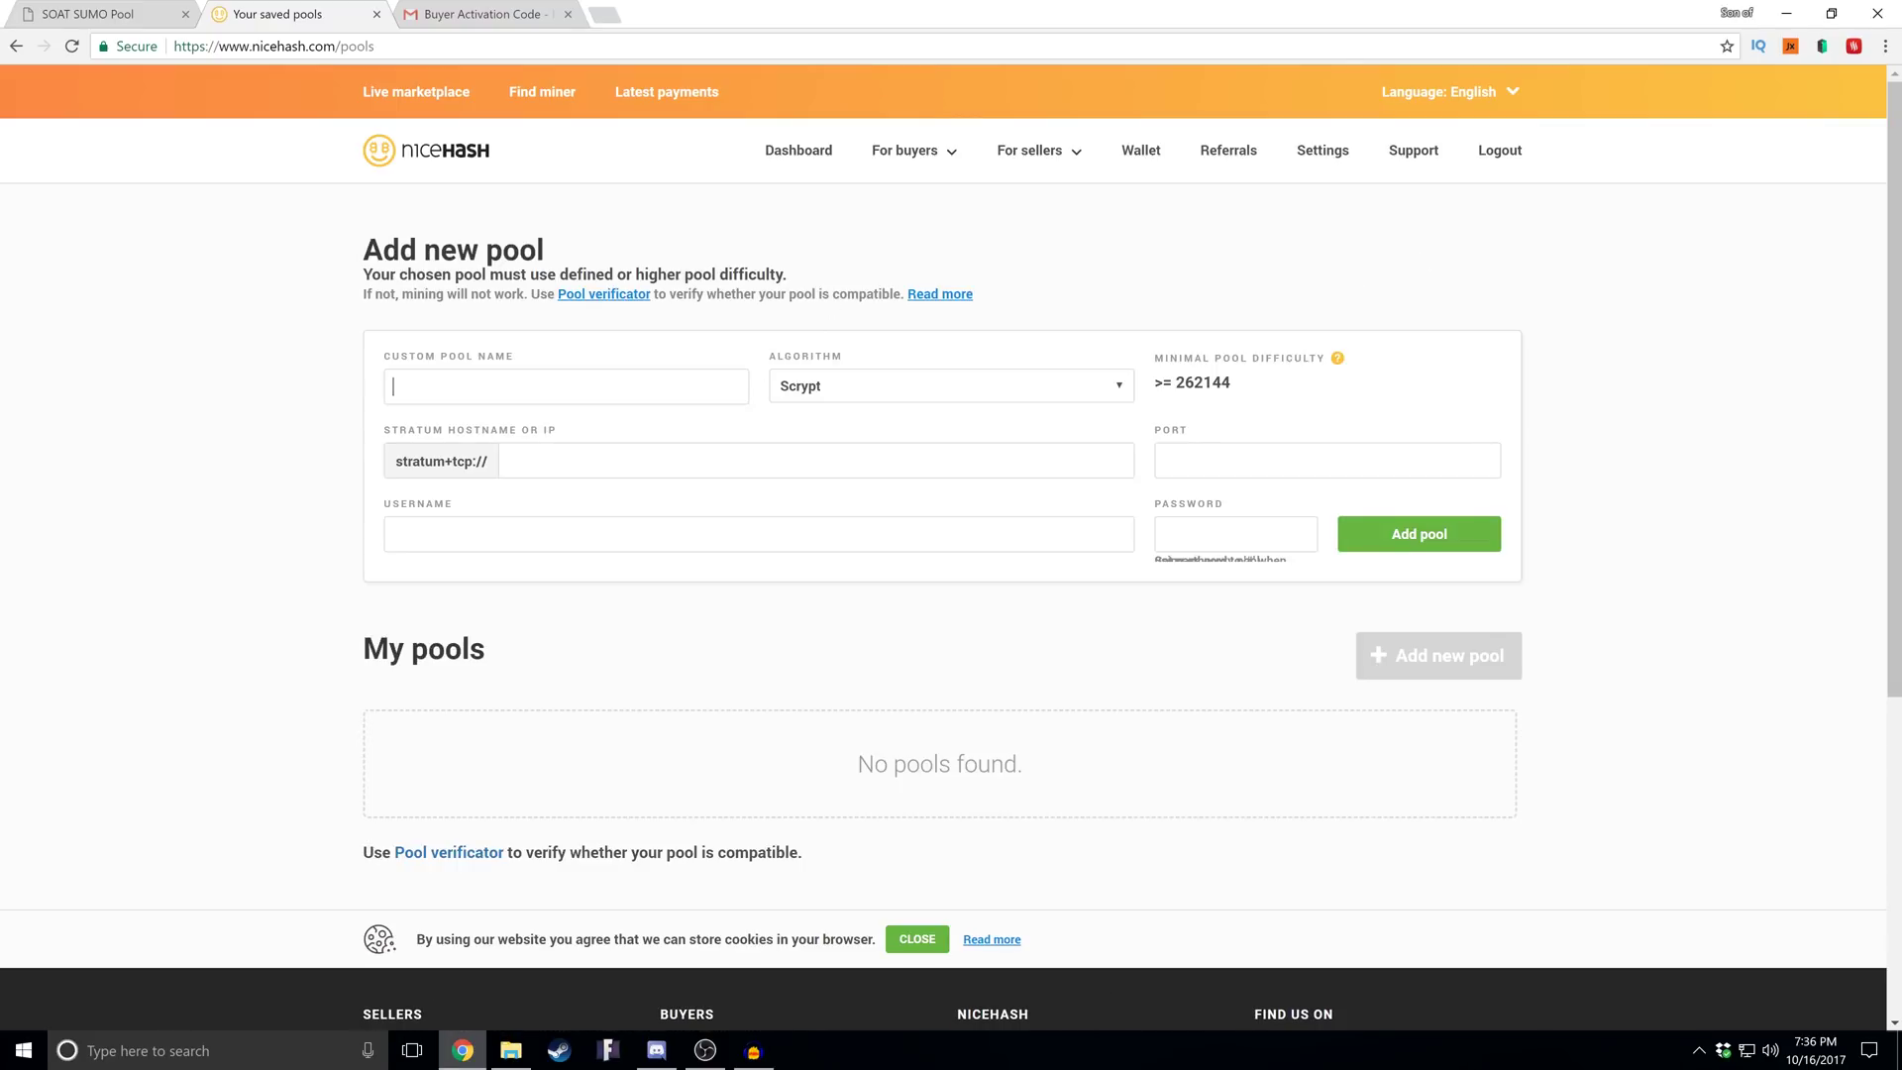
type("SumopoolSOAT")
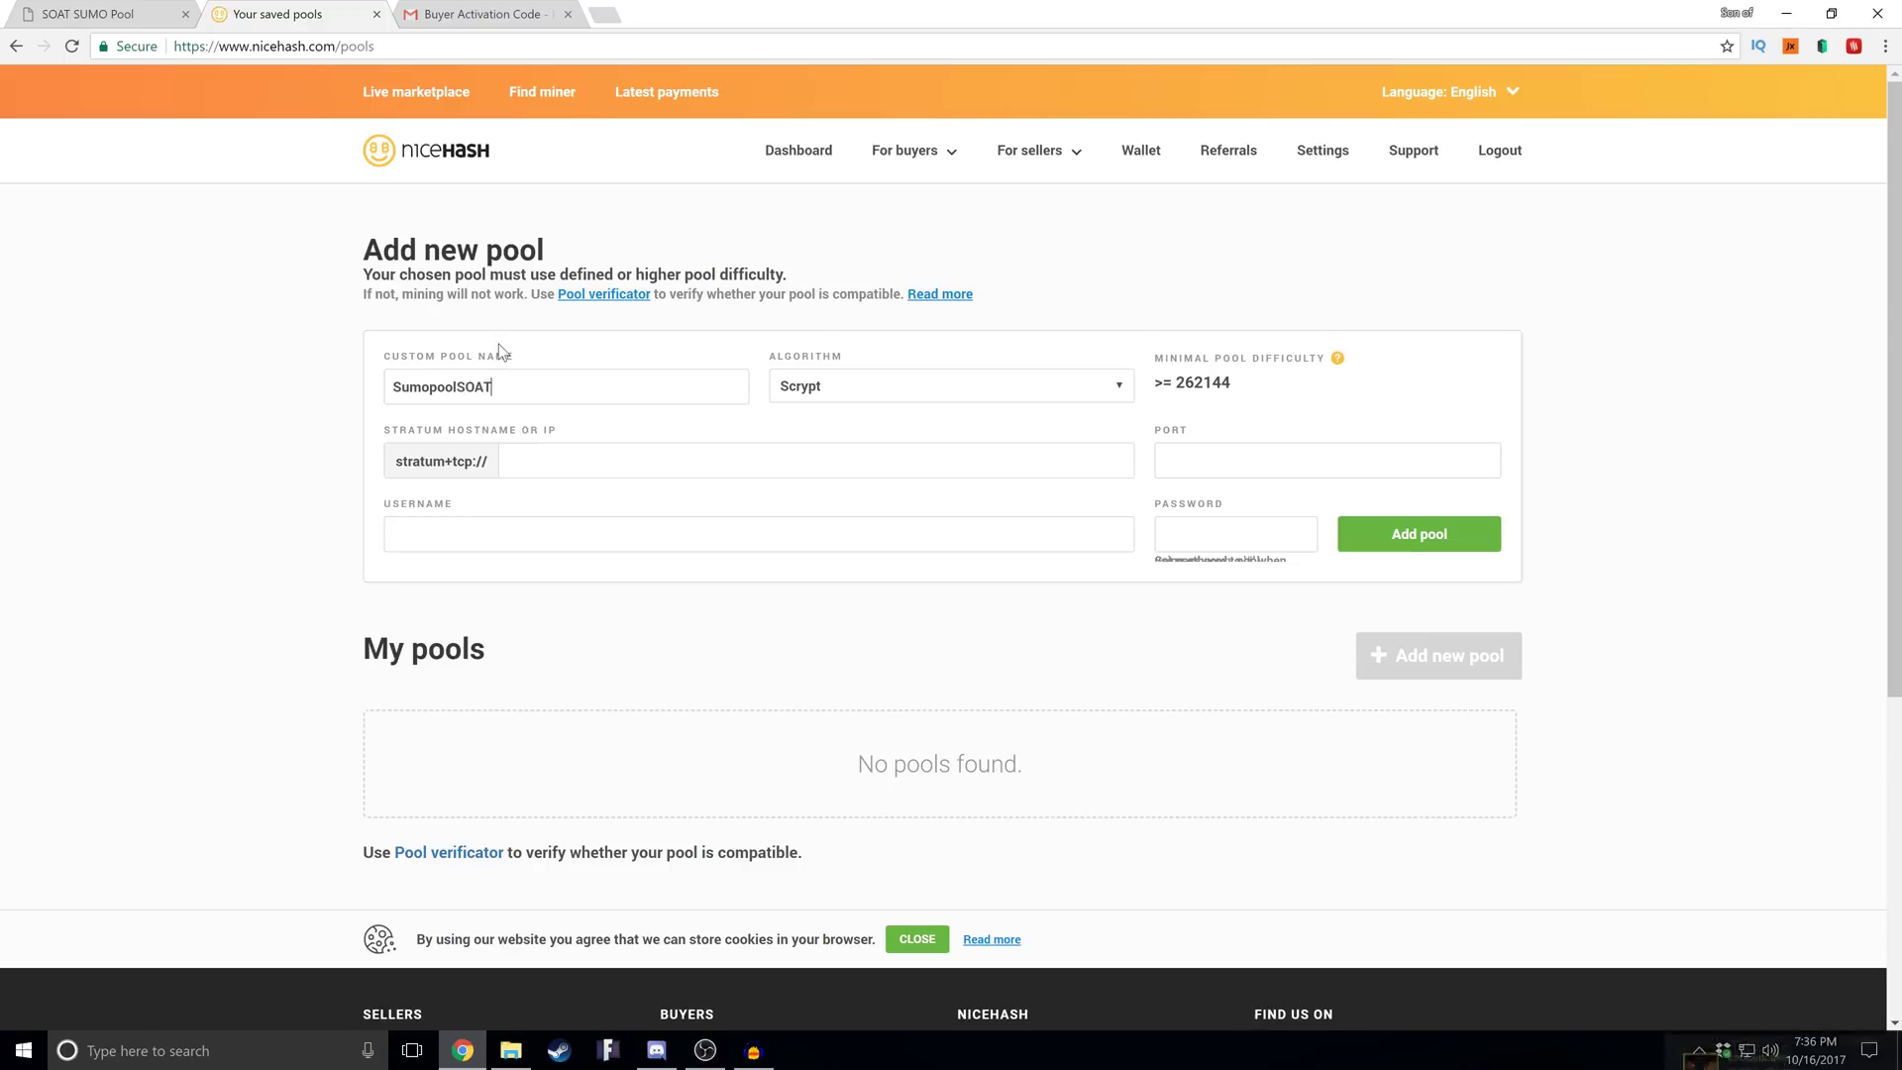
left_click(858, 391)
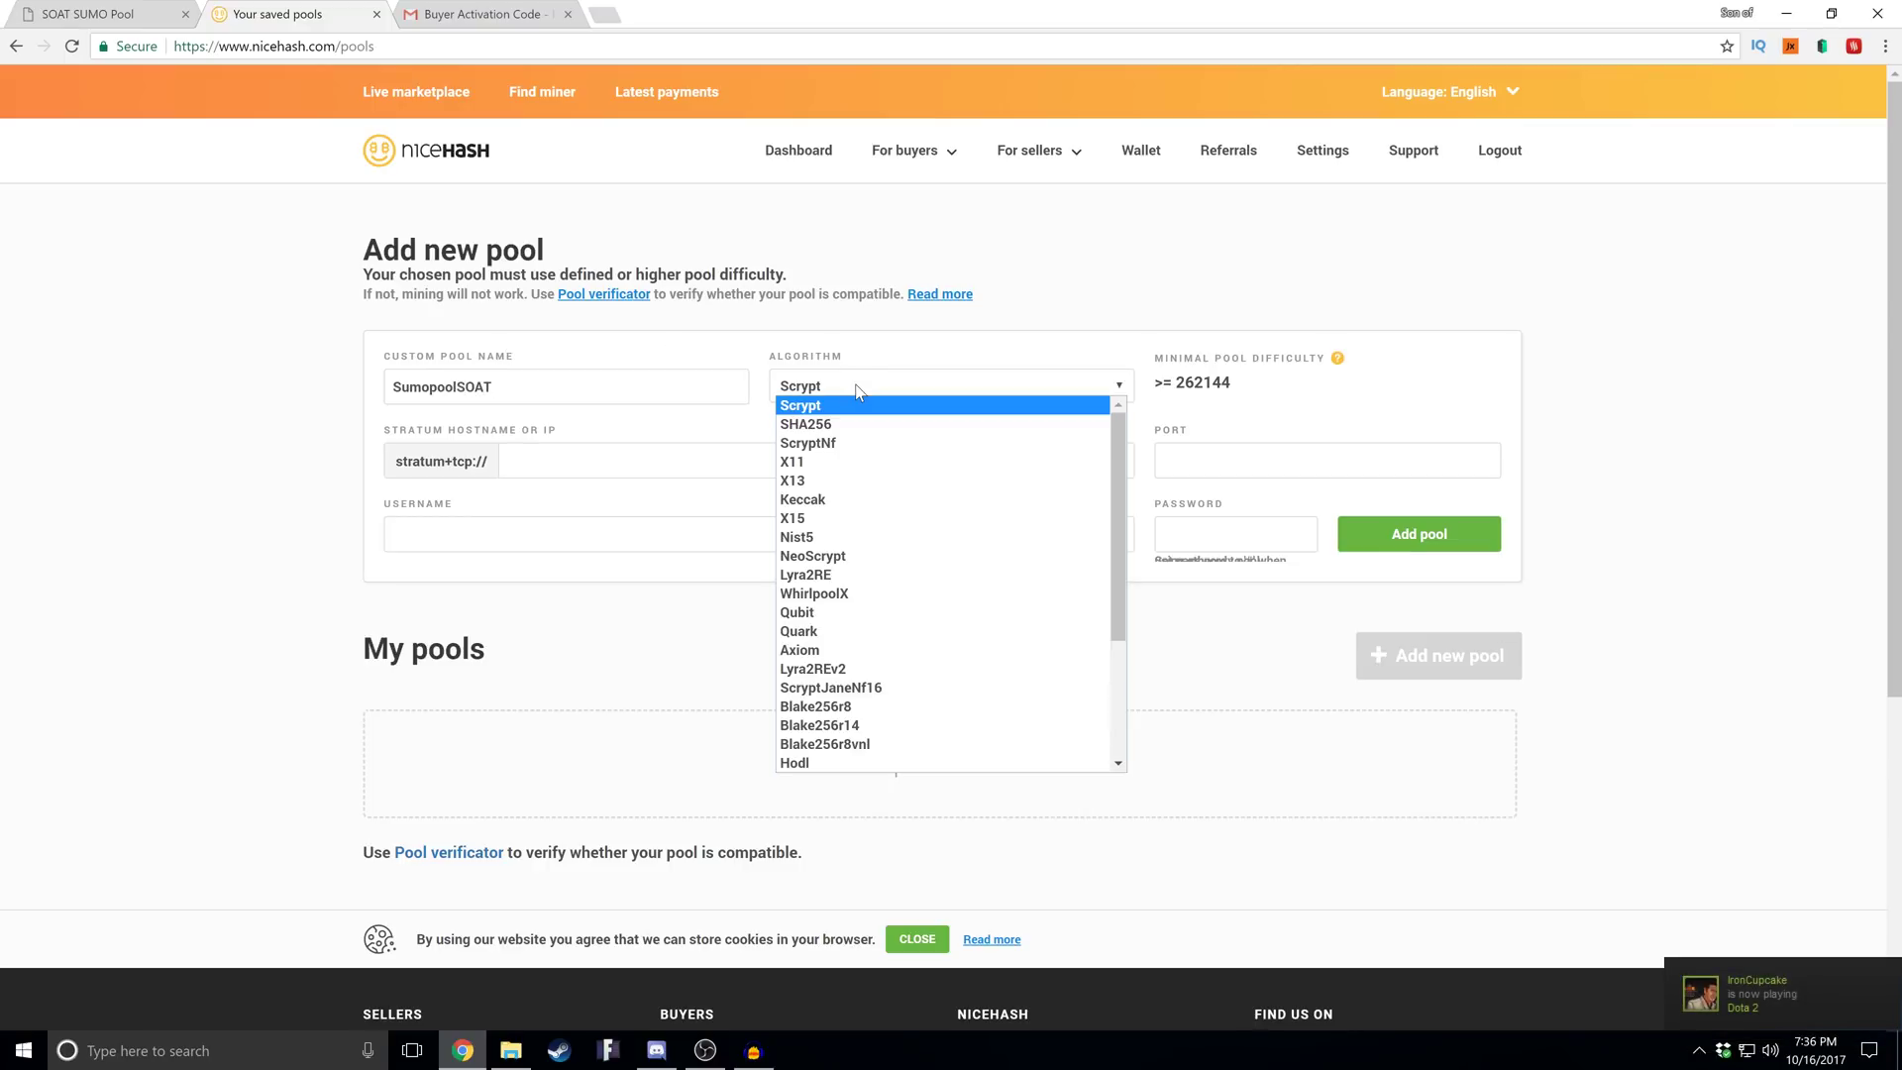
scroll(847, 604, "down", 3)
left_click(835, 631)
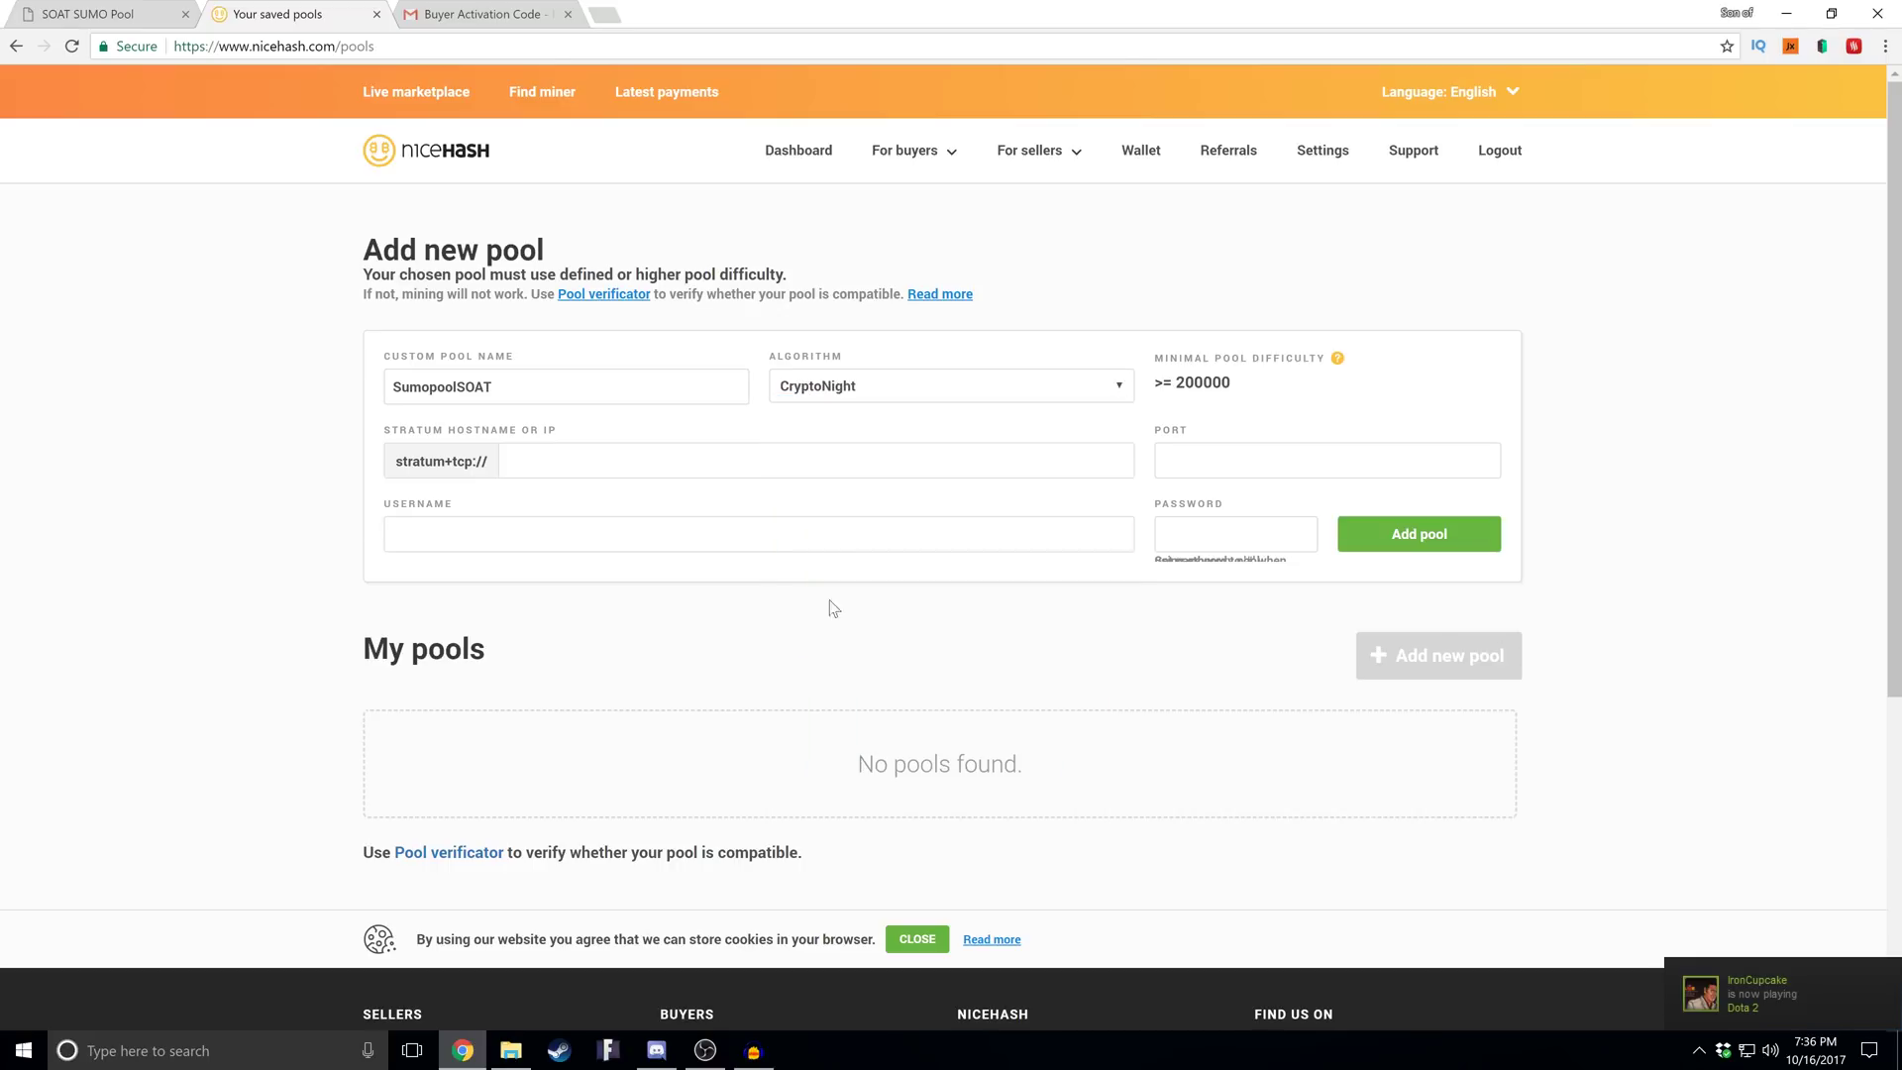
Select the address sumopool.sonofatech.com:3333 in the Claymore GPU Miner example on SOAT SUMO Pool's Getting Started page
left_click(80, 16)
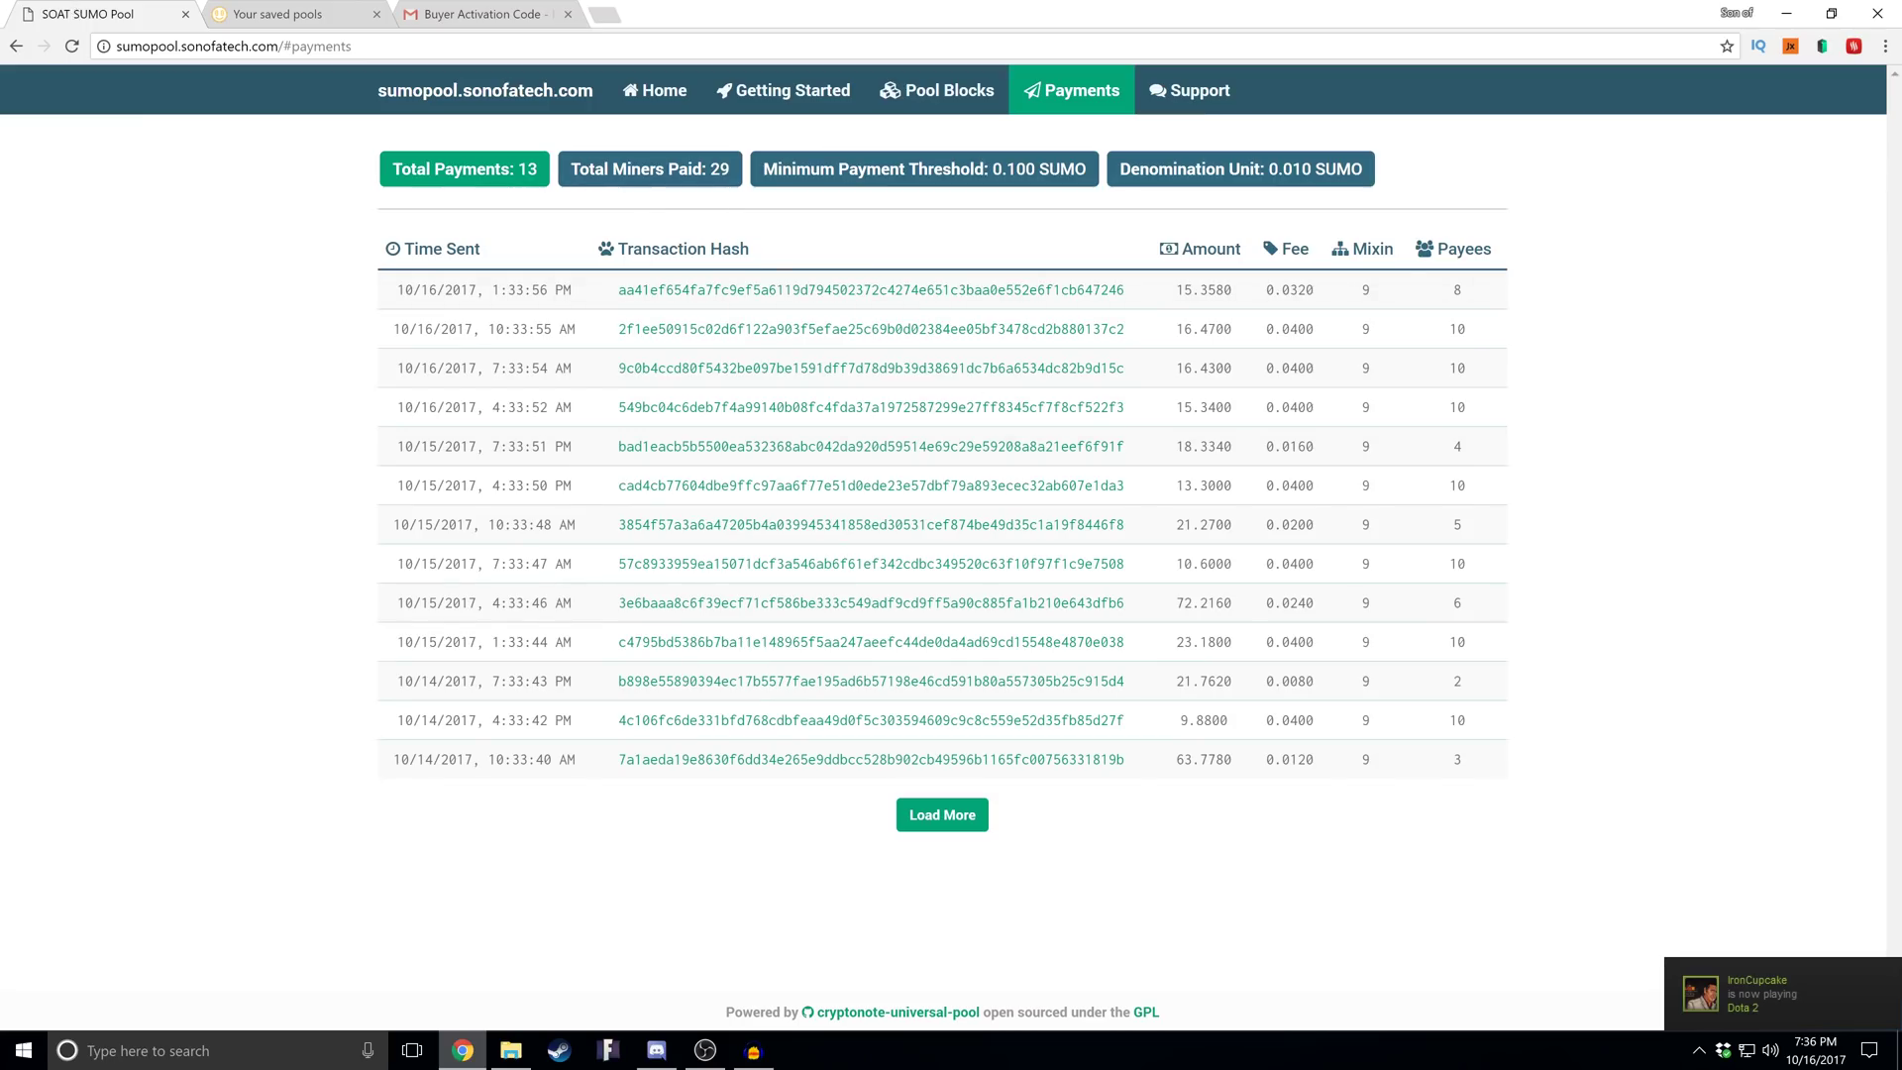
left_click(286, 15)
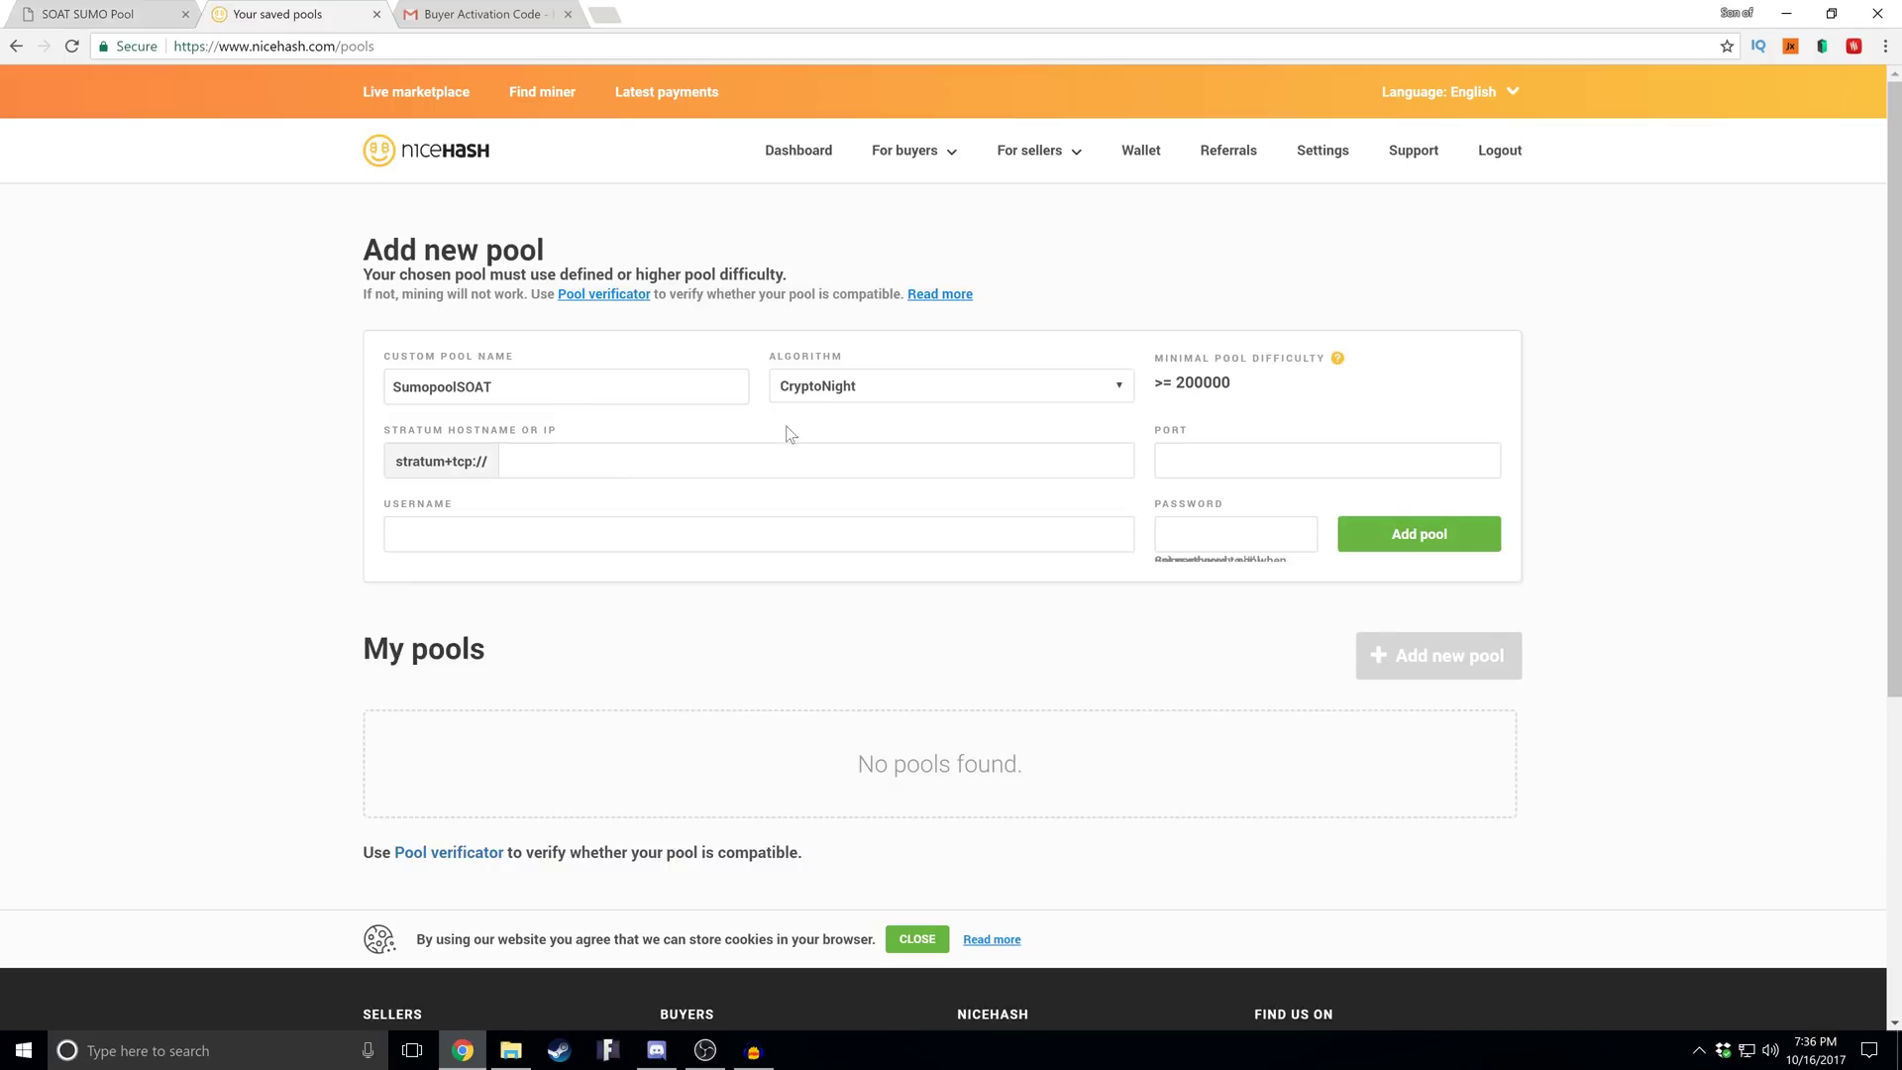
key("ctrl+shift+Tab")
left_click_drag(1054, 679, 823, 696)
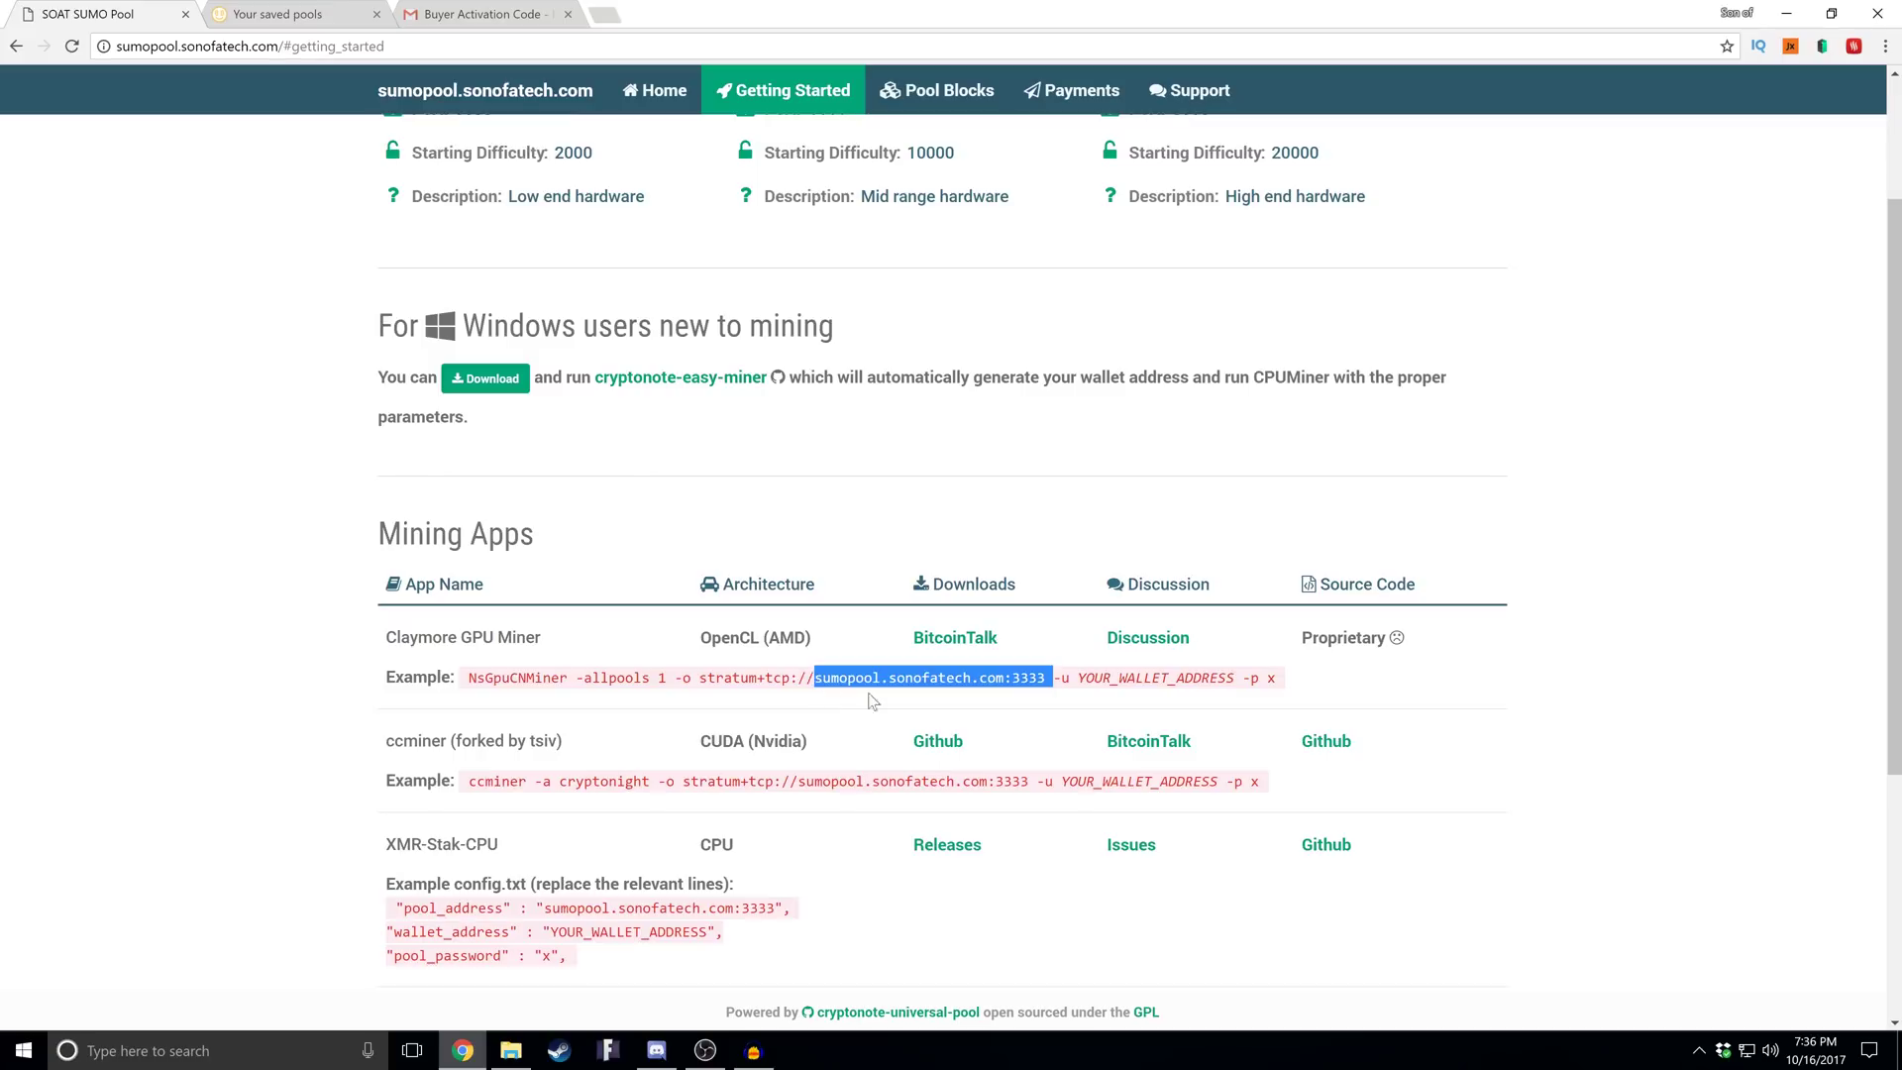
Enter sumopool.sonofatech.com as the new NiceHash pool's stratum hostname, removing the :3333 port suffix
left_click(261, 16)
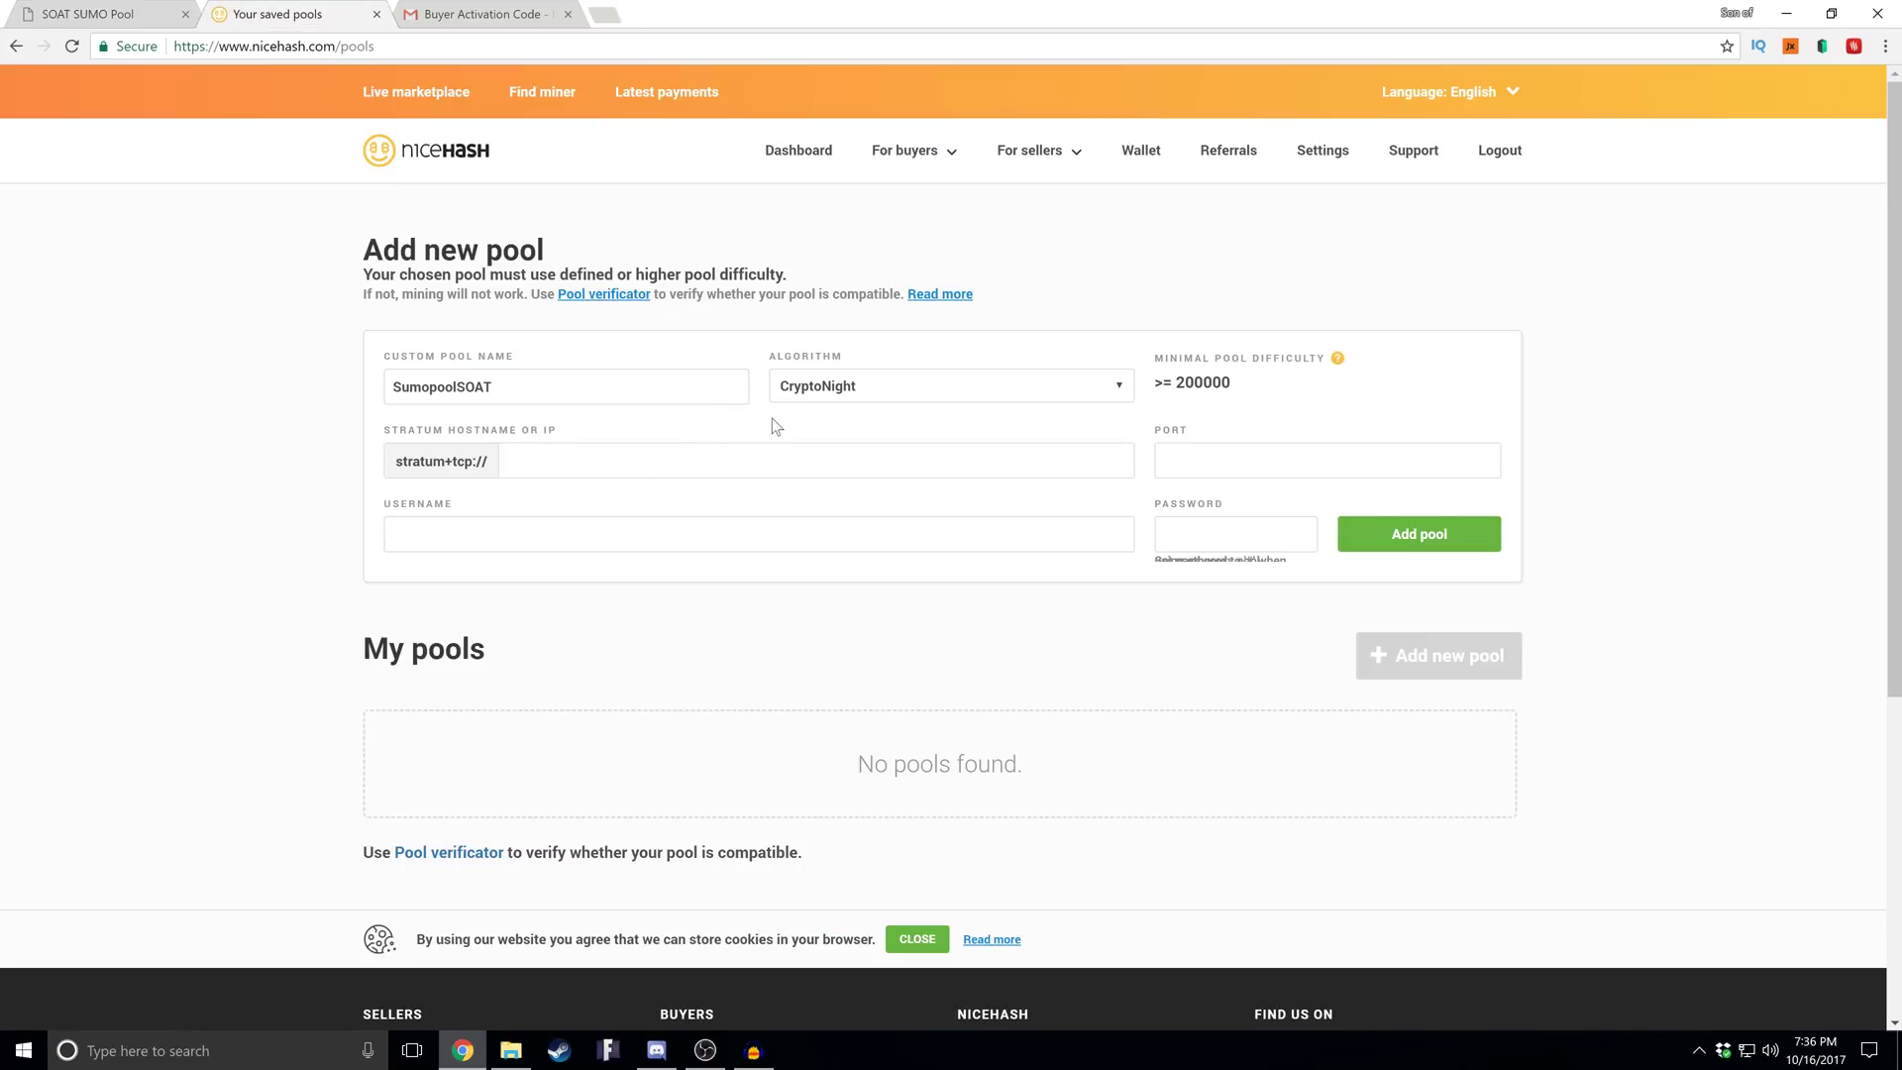
left_click(775, 445)
type("sumopool.sonofatech.com:3333")
key("shift+Left")
key("shift+Left")
key("shift+Left")
key("shift+Left")
key("shift+Left")
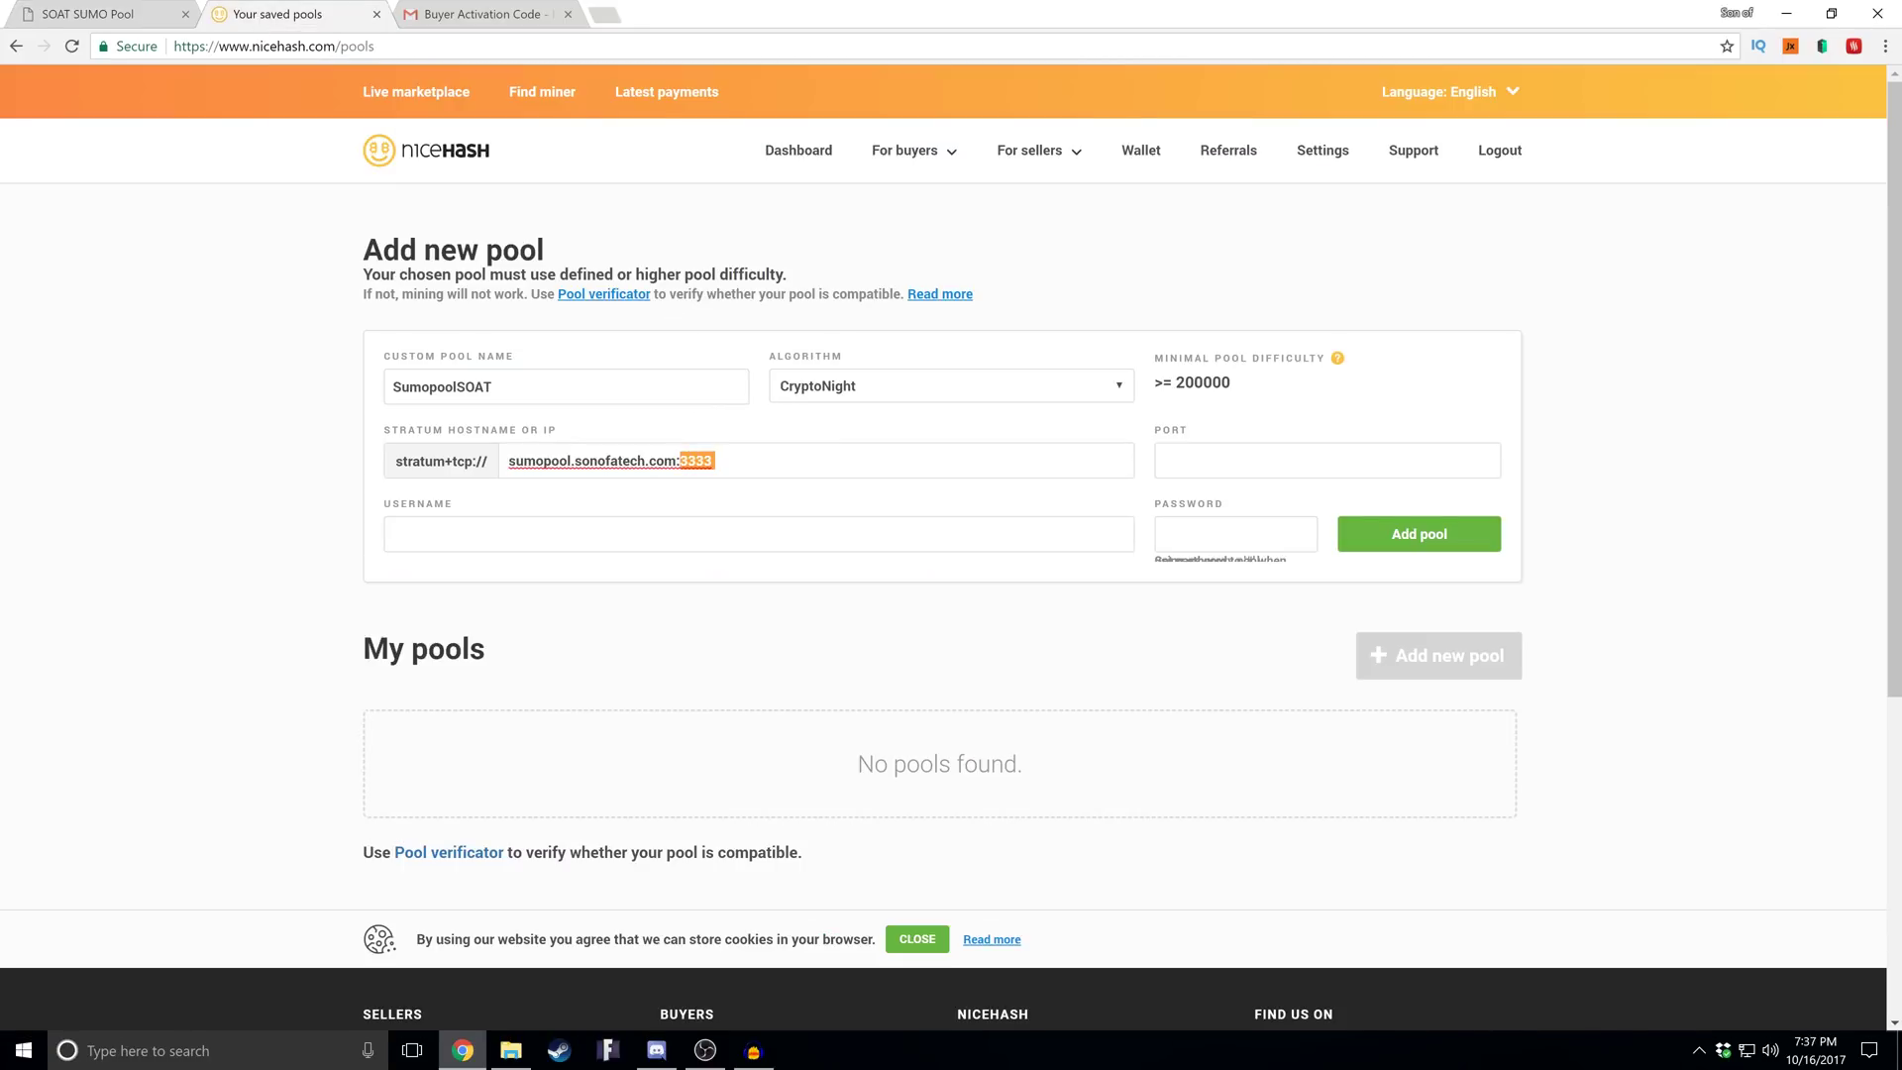
key("BackSpace")
key("BackSpace")
Highlight the minimal pool difficulty required for the CryptoNight algorithm
left_click(1174, 382)
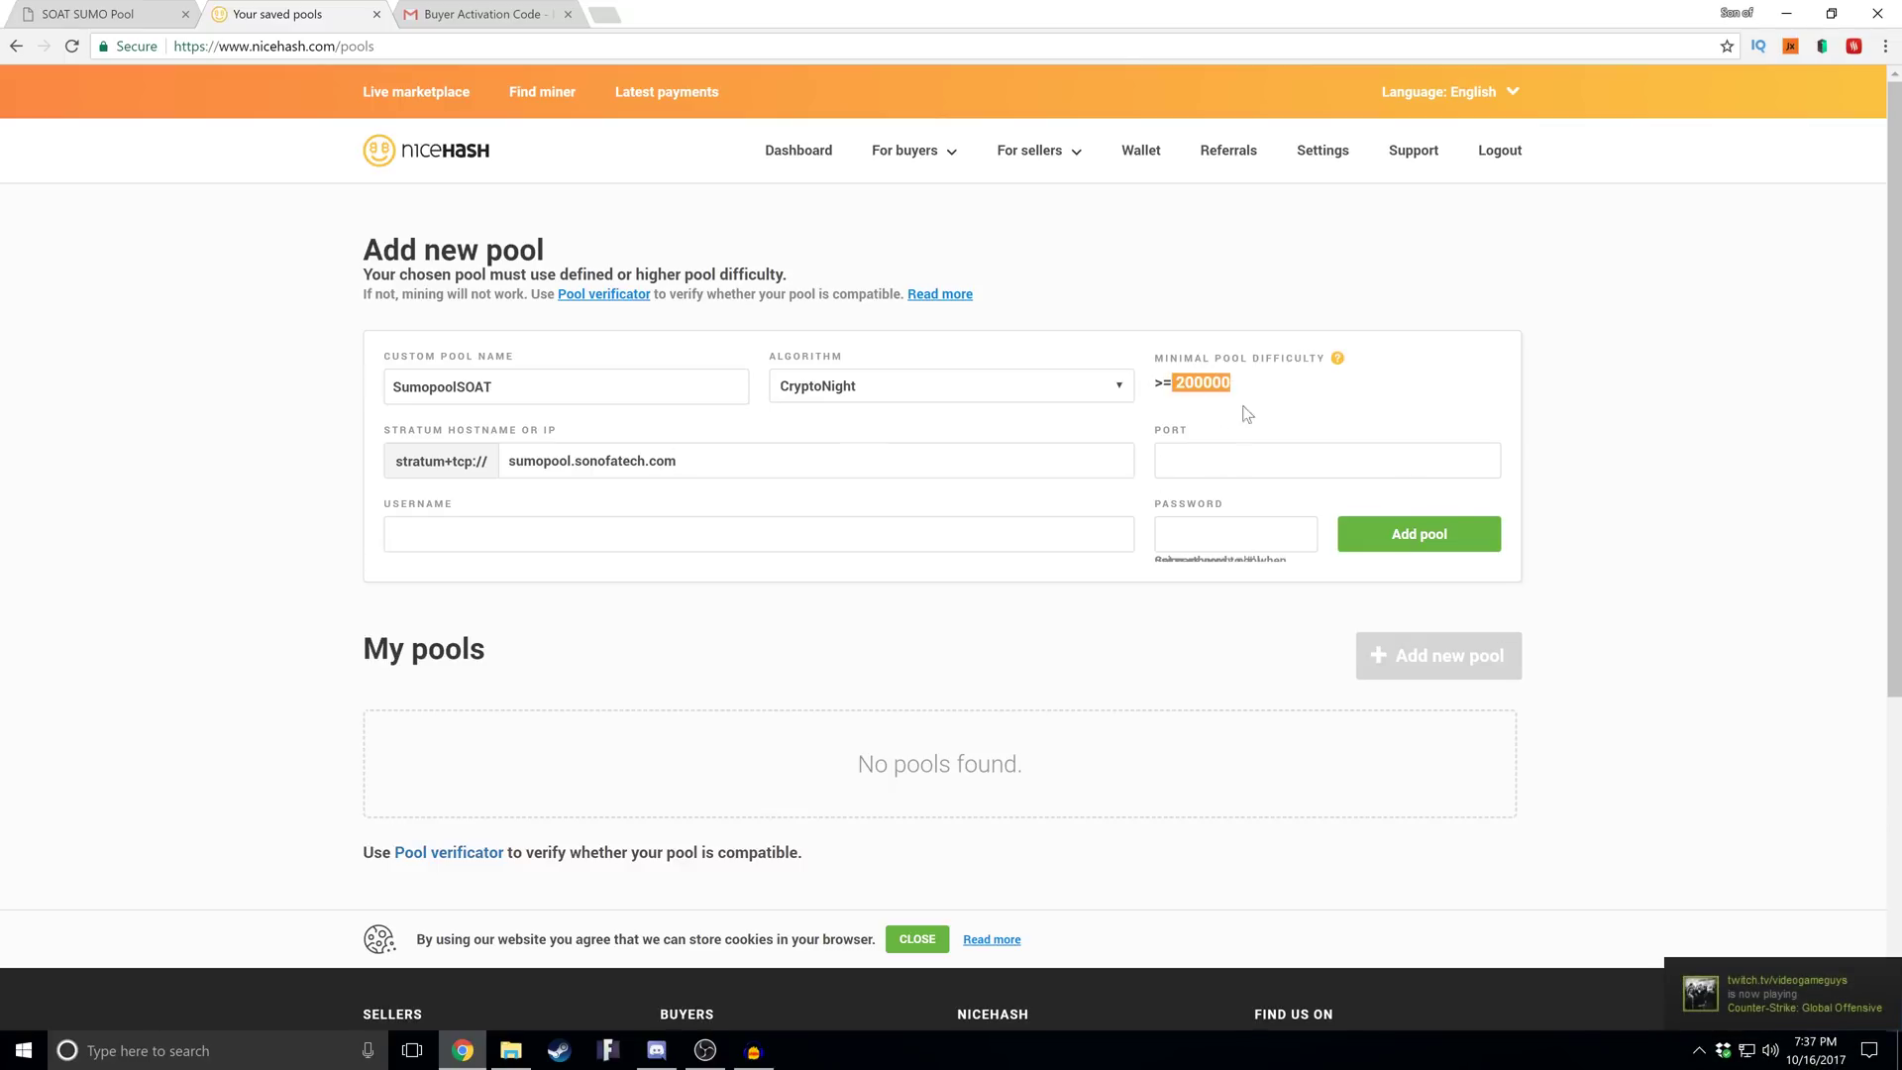
left_click(1181, 394)
left_click_drag(1179, 389, 1262, 383)
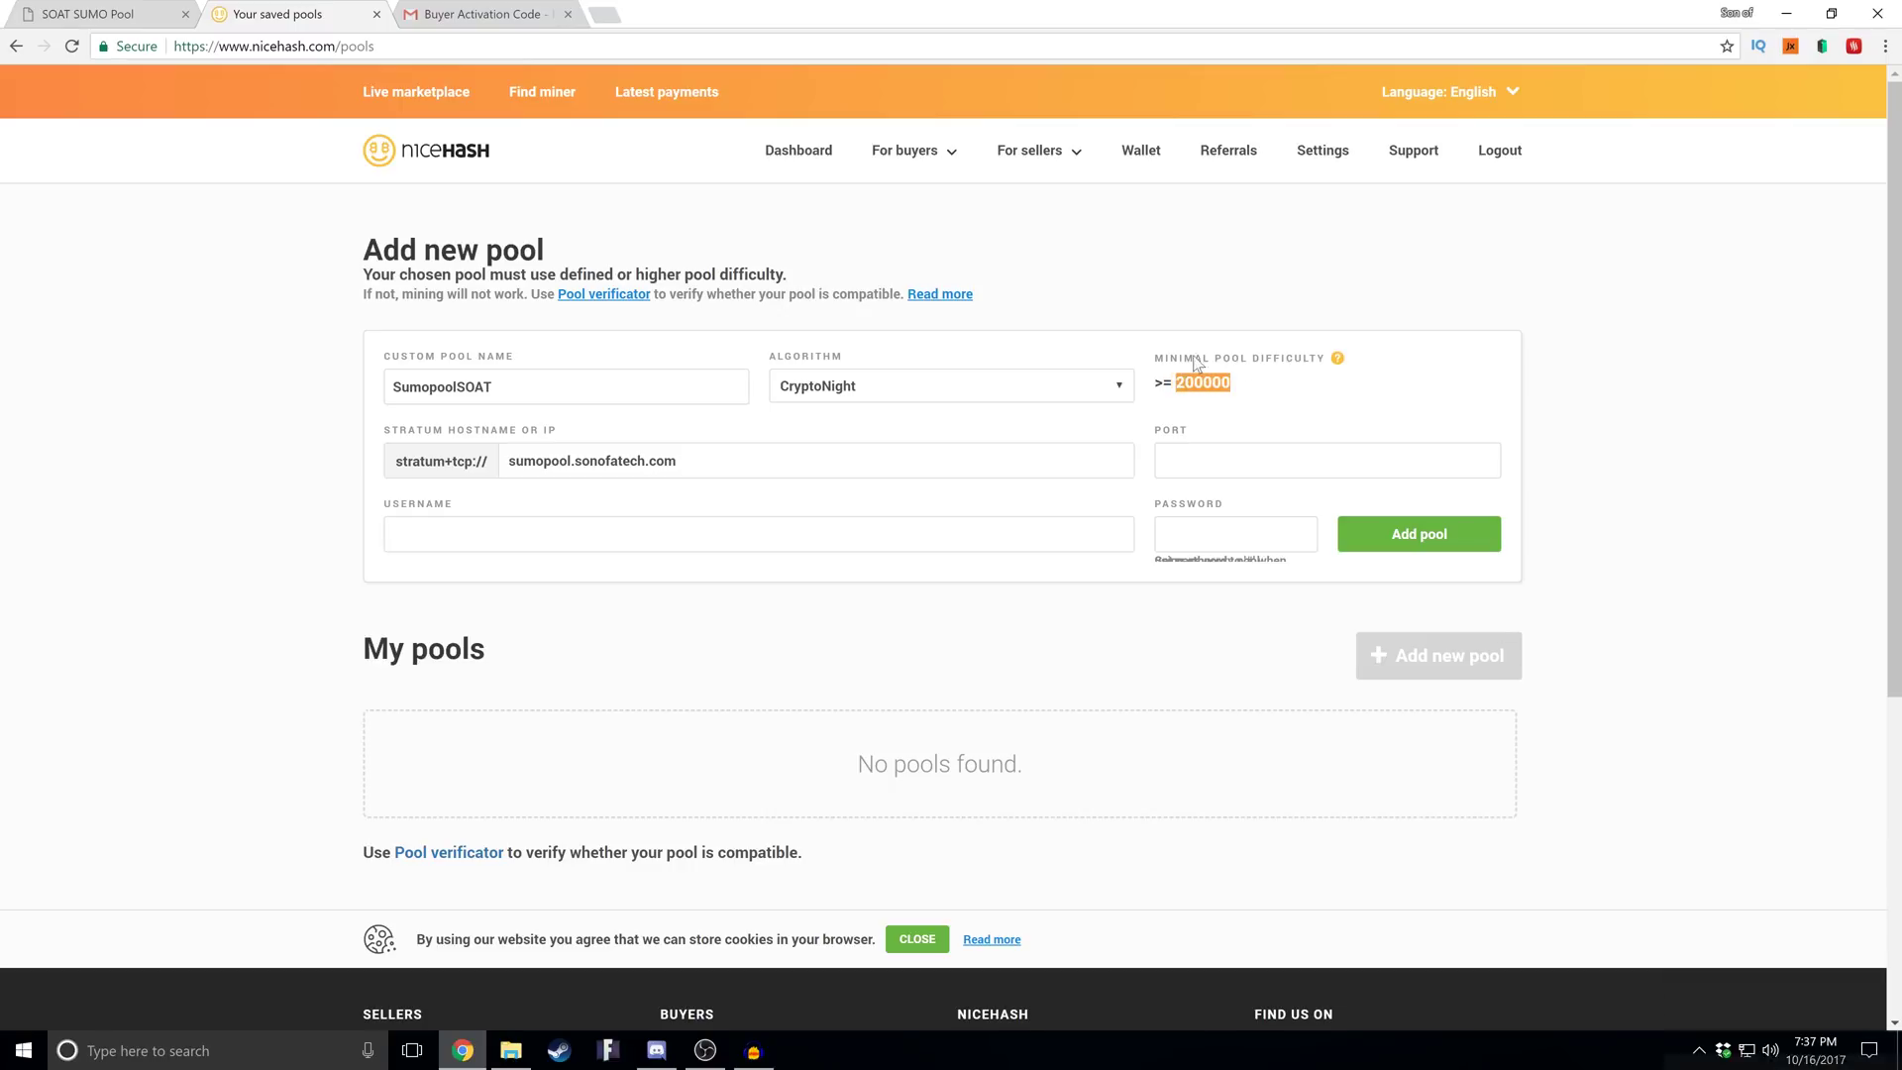
left_click(1218, 398)
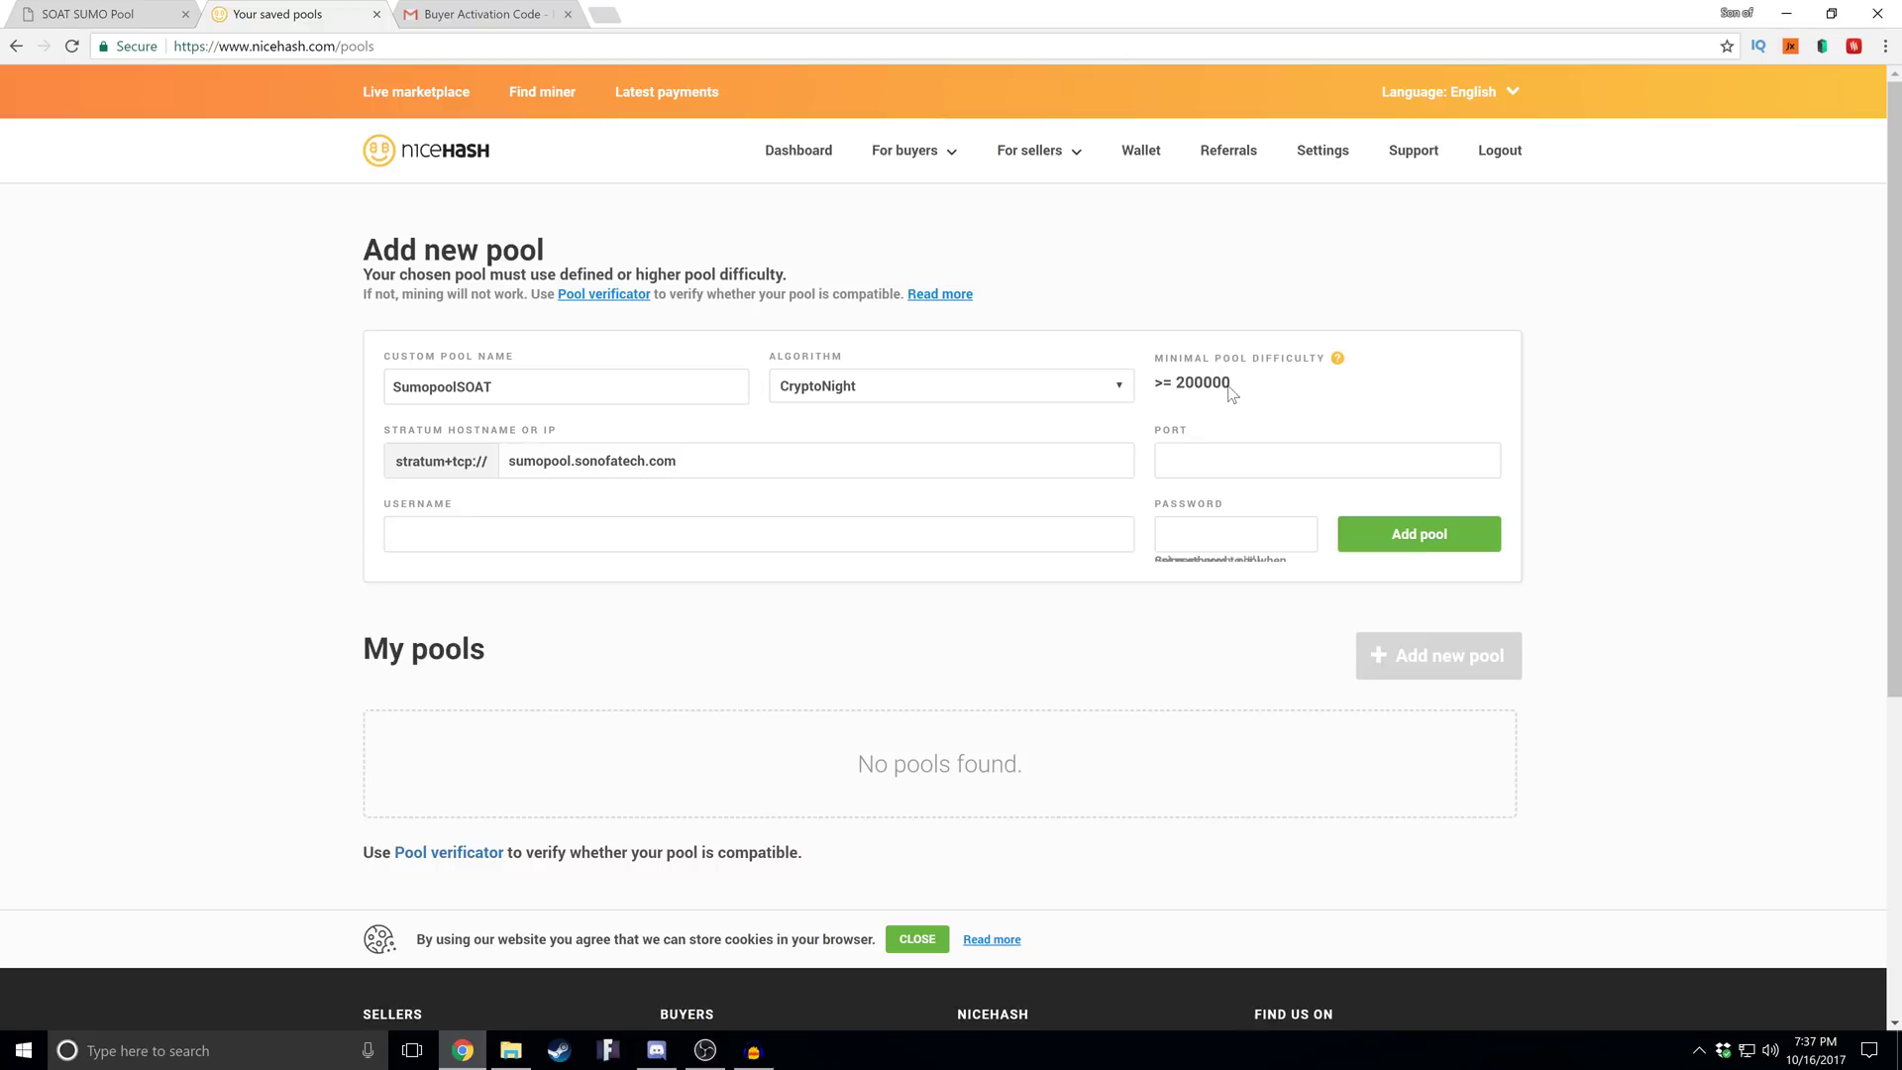
left_click_drag(1182, 387, 1174, 386)
Check the high-end hardware port and its starting difficulty on SOAT SUMO Pool, and set the new NiceHash pool's port to 6666
left_click(82, 17)
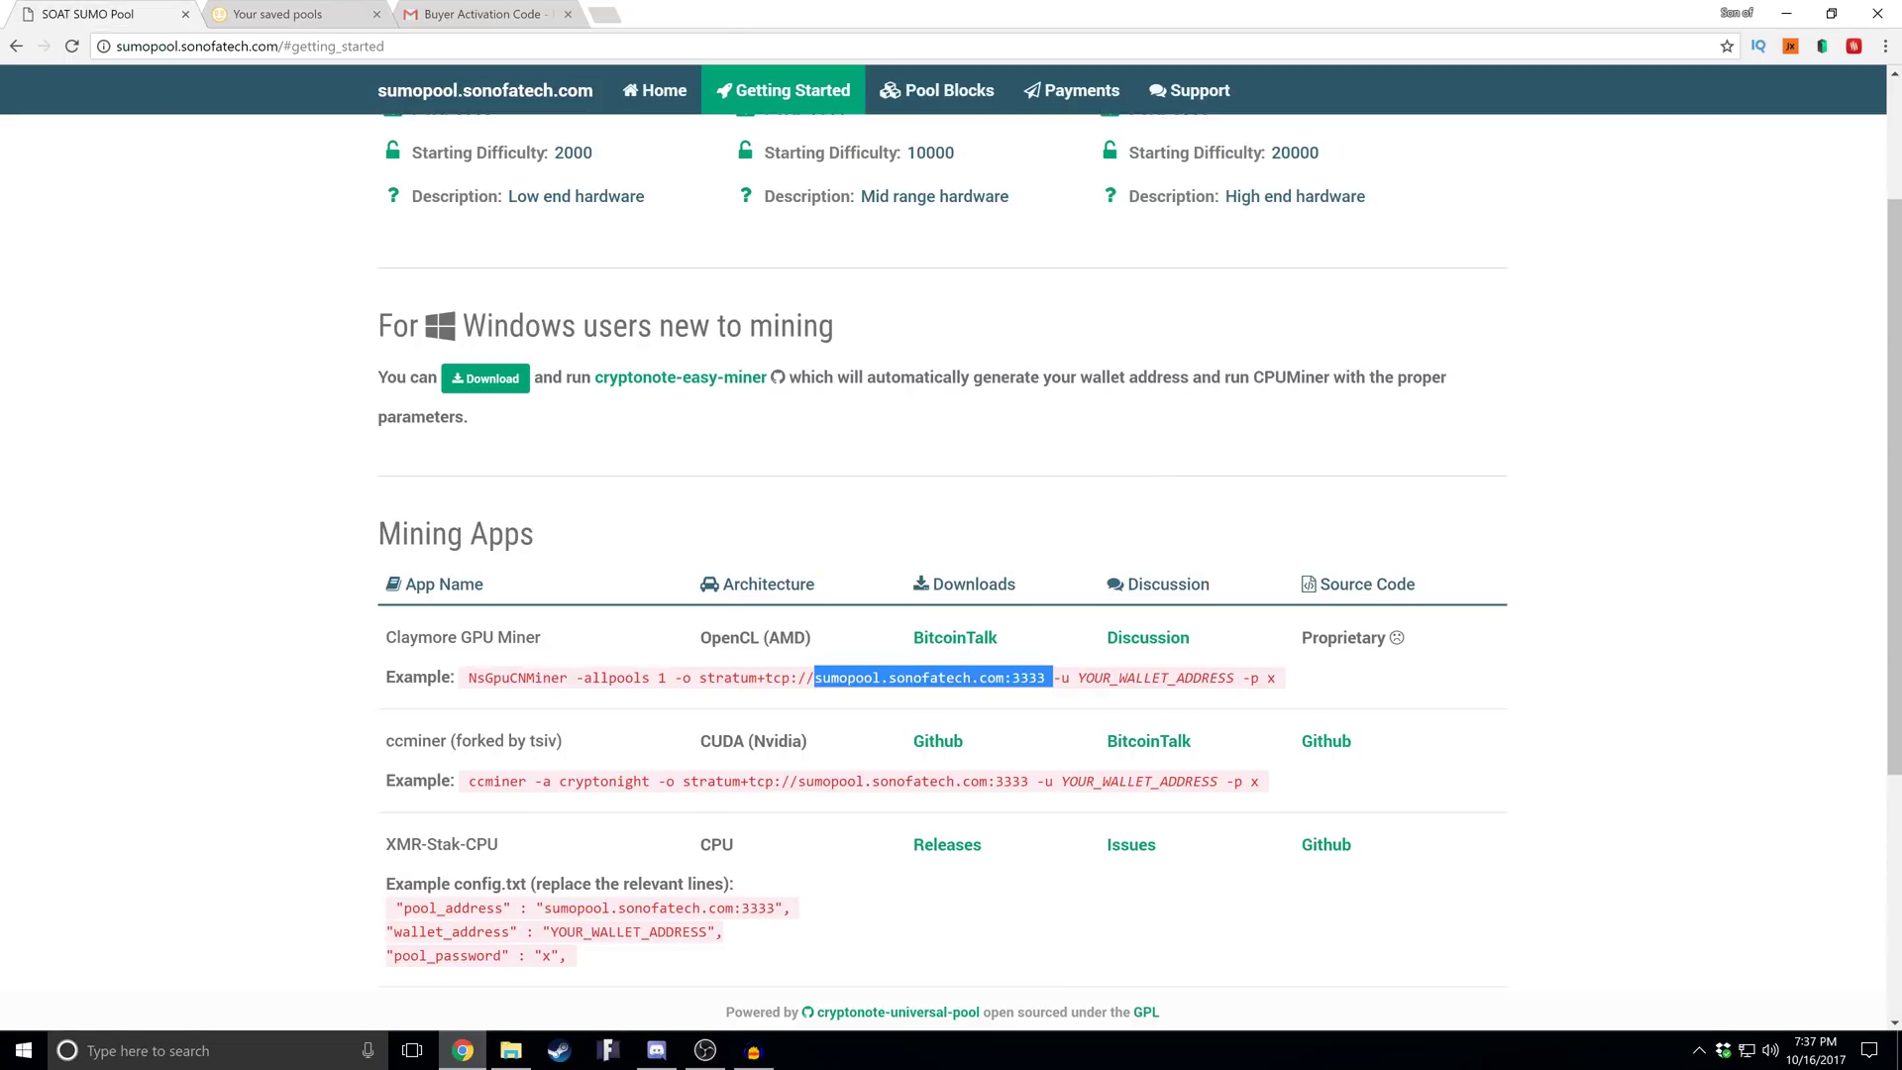
scroll(842, 175, "up", 2)
left_click(1441, 365)
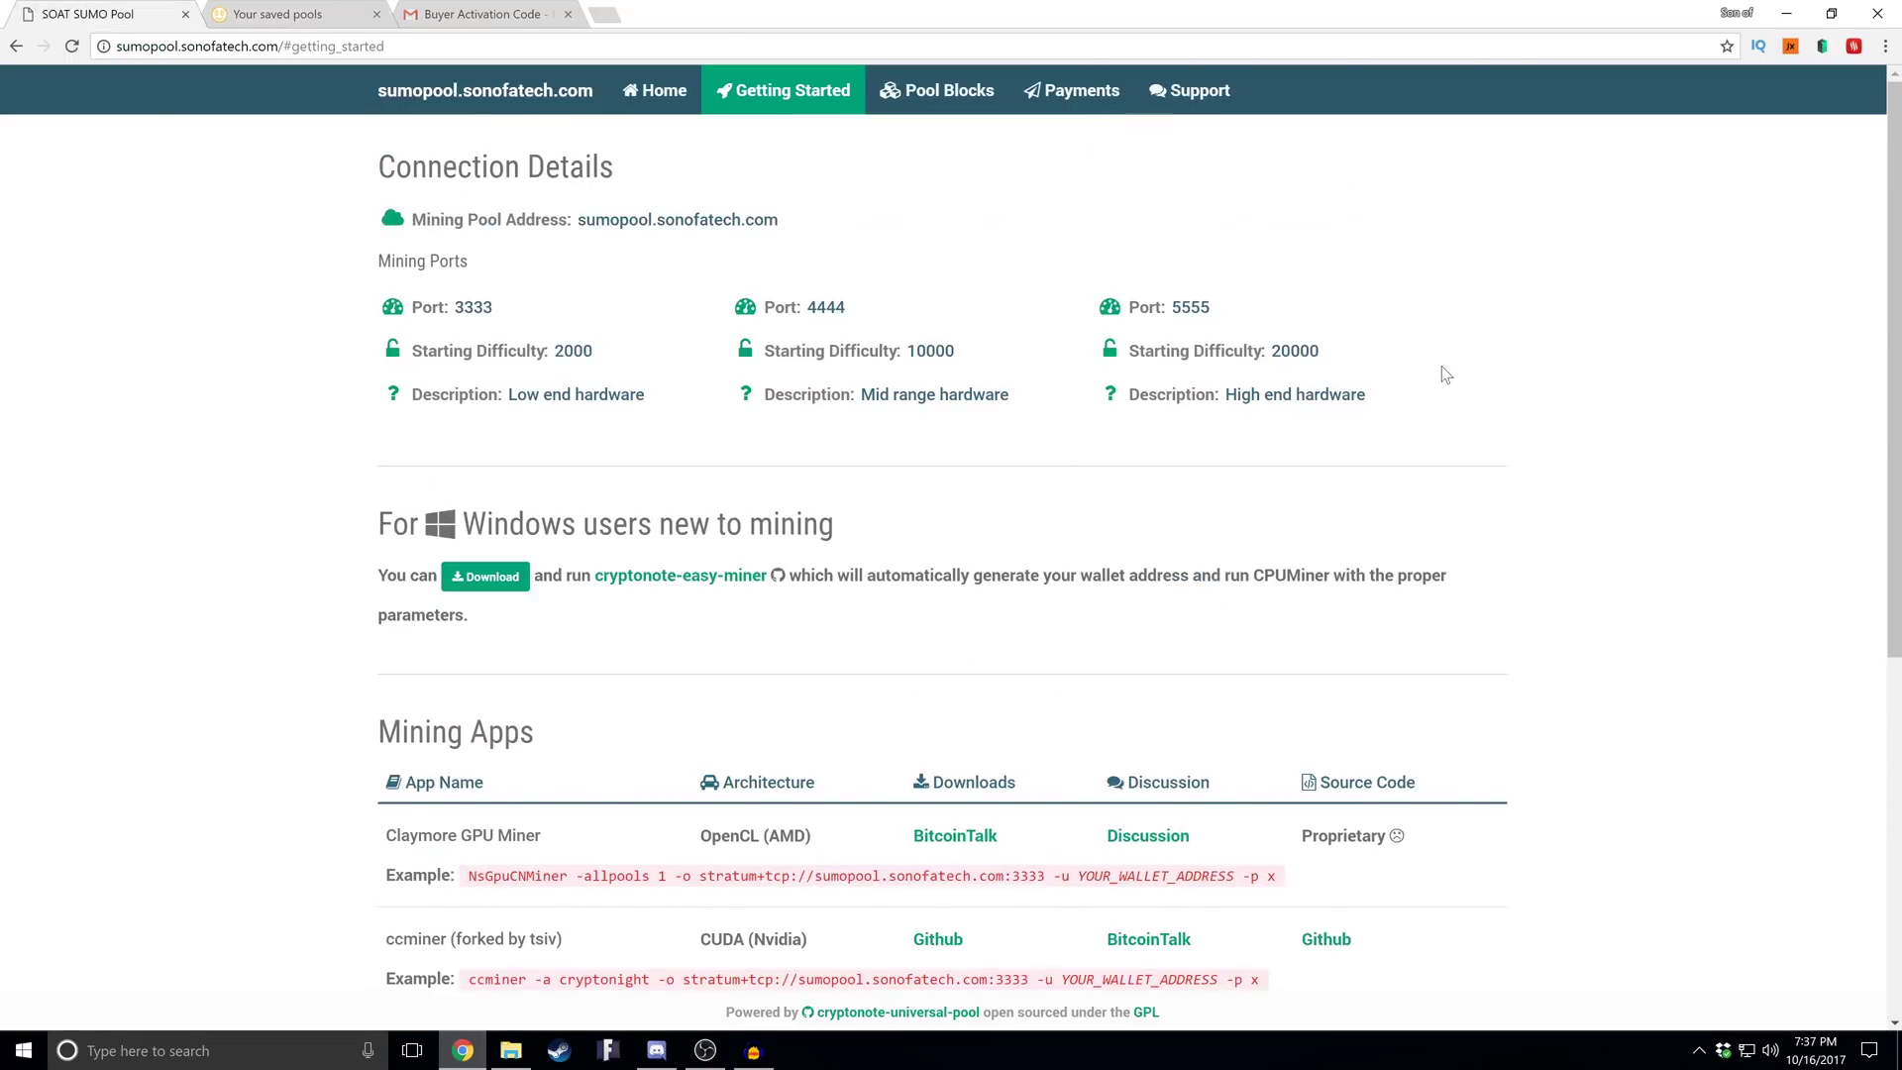
mouse_move(1322, 351)
left_mouse_down()
mouse_move(1270, 351)
mouse_move(1377, 353)
mouse_move(1351, 361)
left_mouse_up()
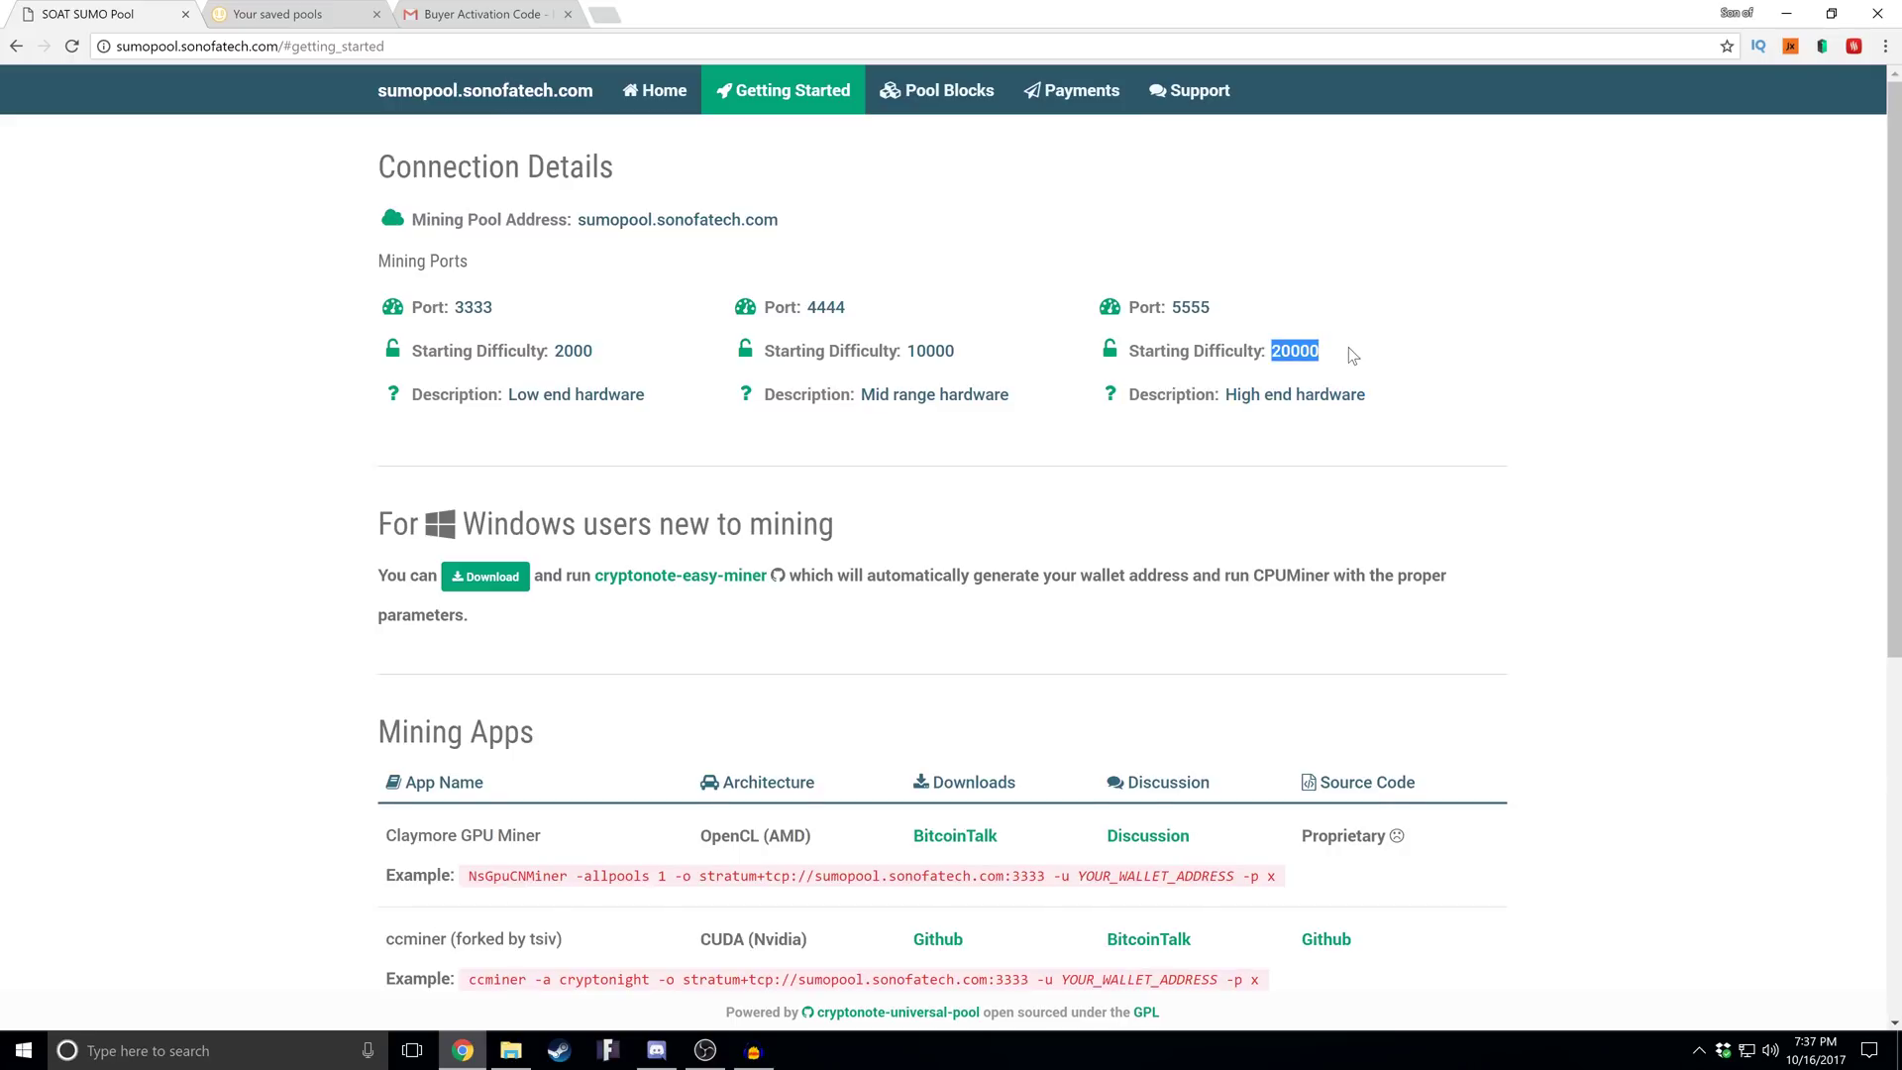
left_click_drag(1210, 307, 1172, 307)
left_click(1260, 302)
left_click(255, 20)
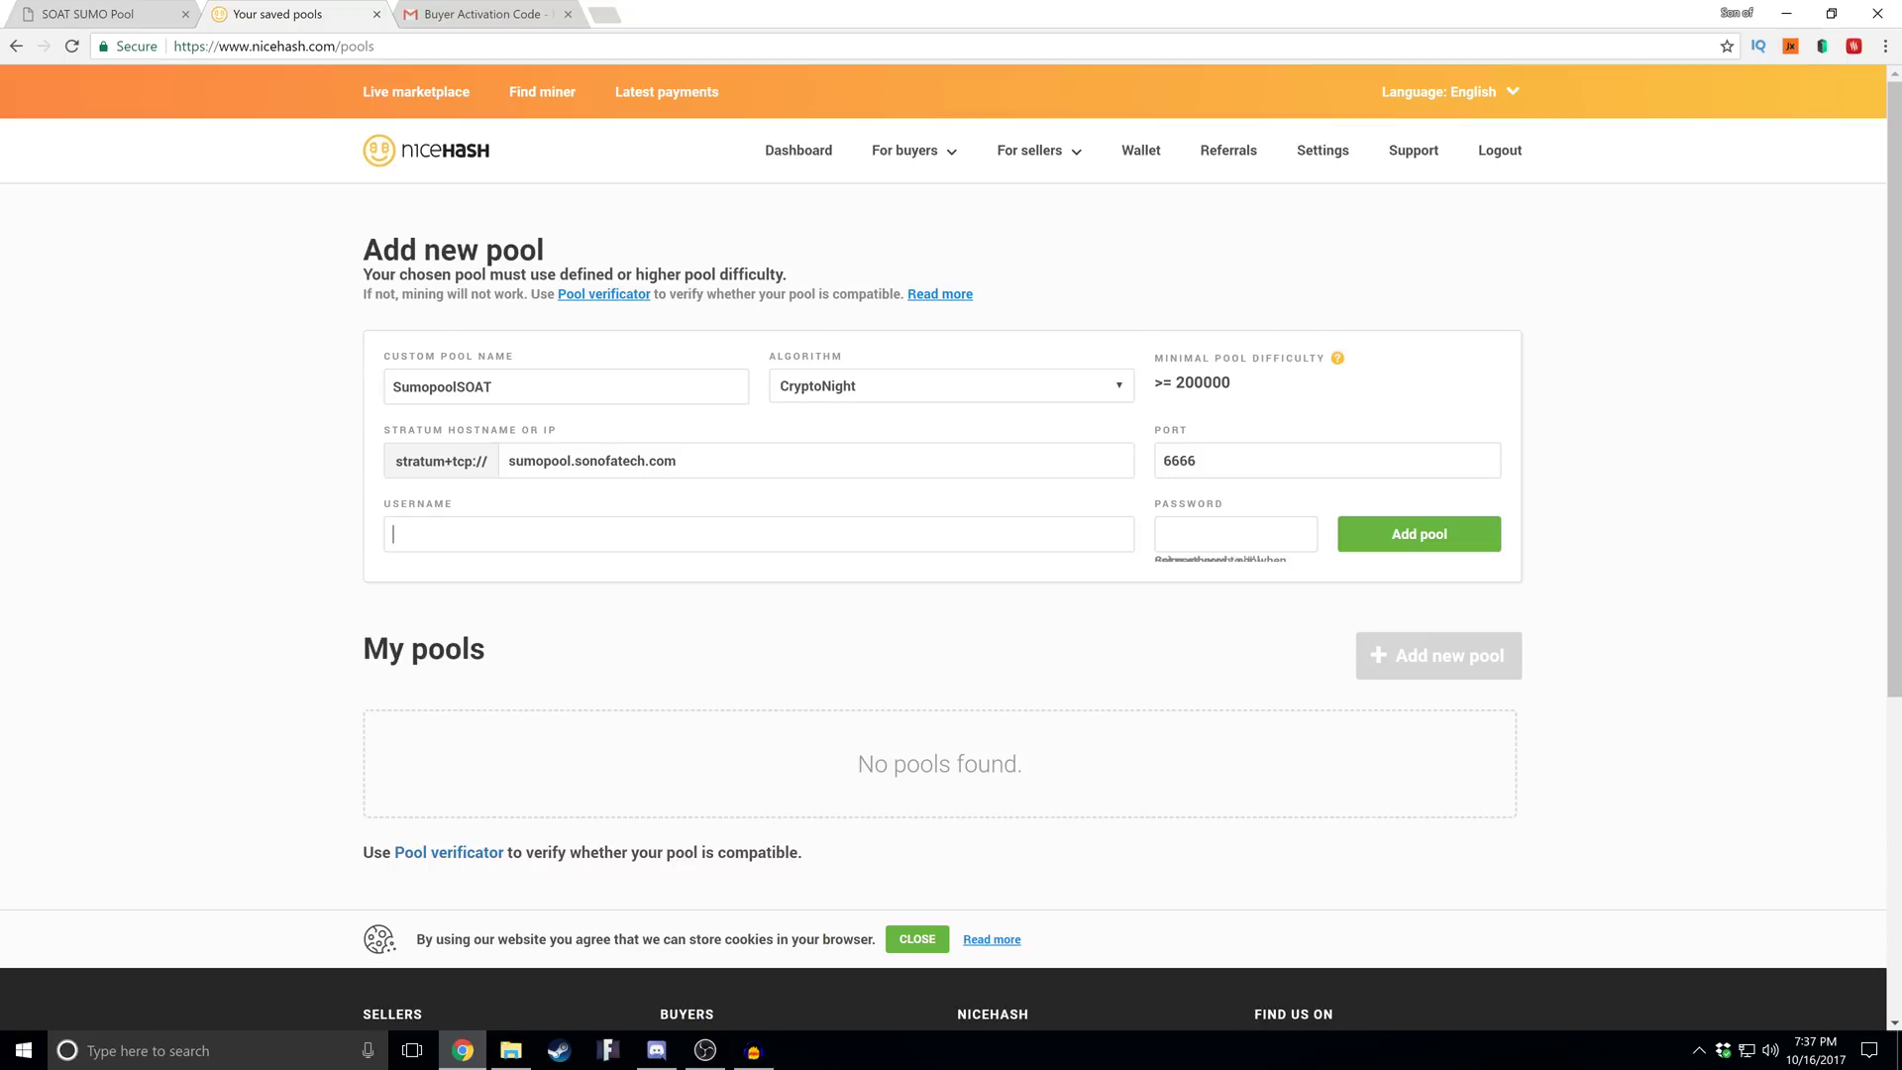
Review the starting difficulties of SOAT SUMO Pool's mining ports again and return to the new pool form
left_click(119, 20)
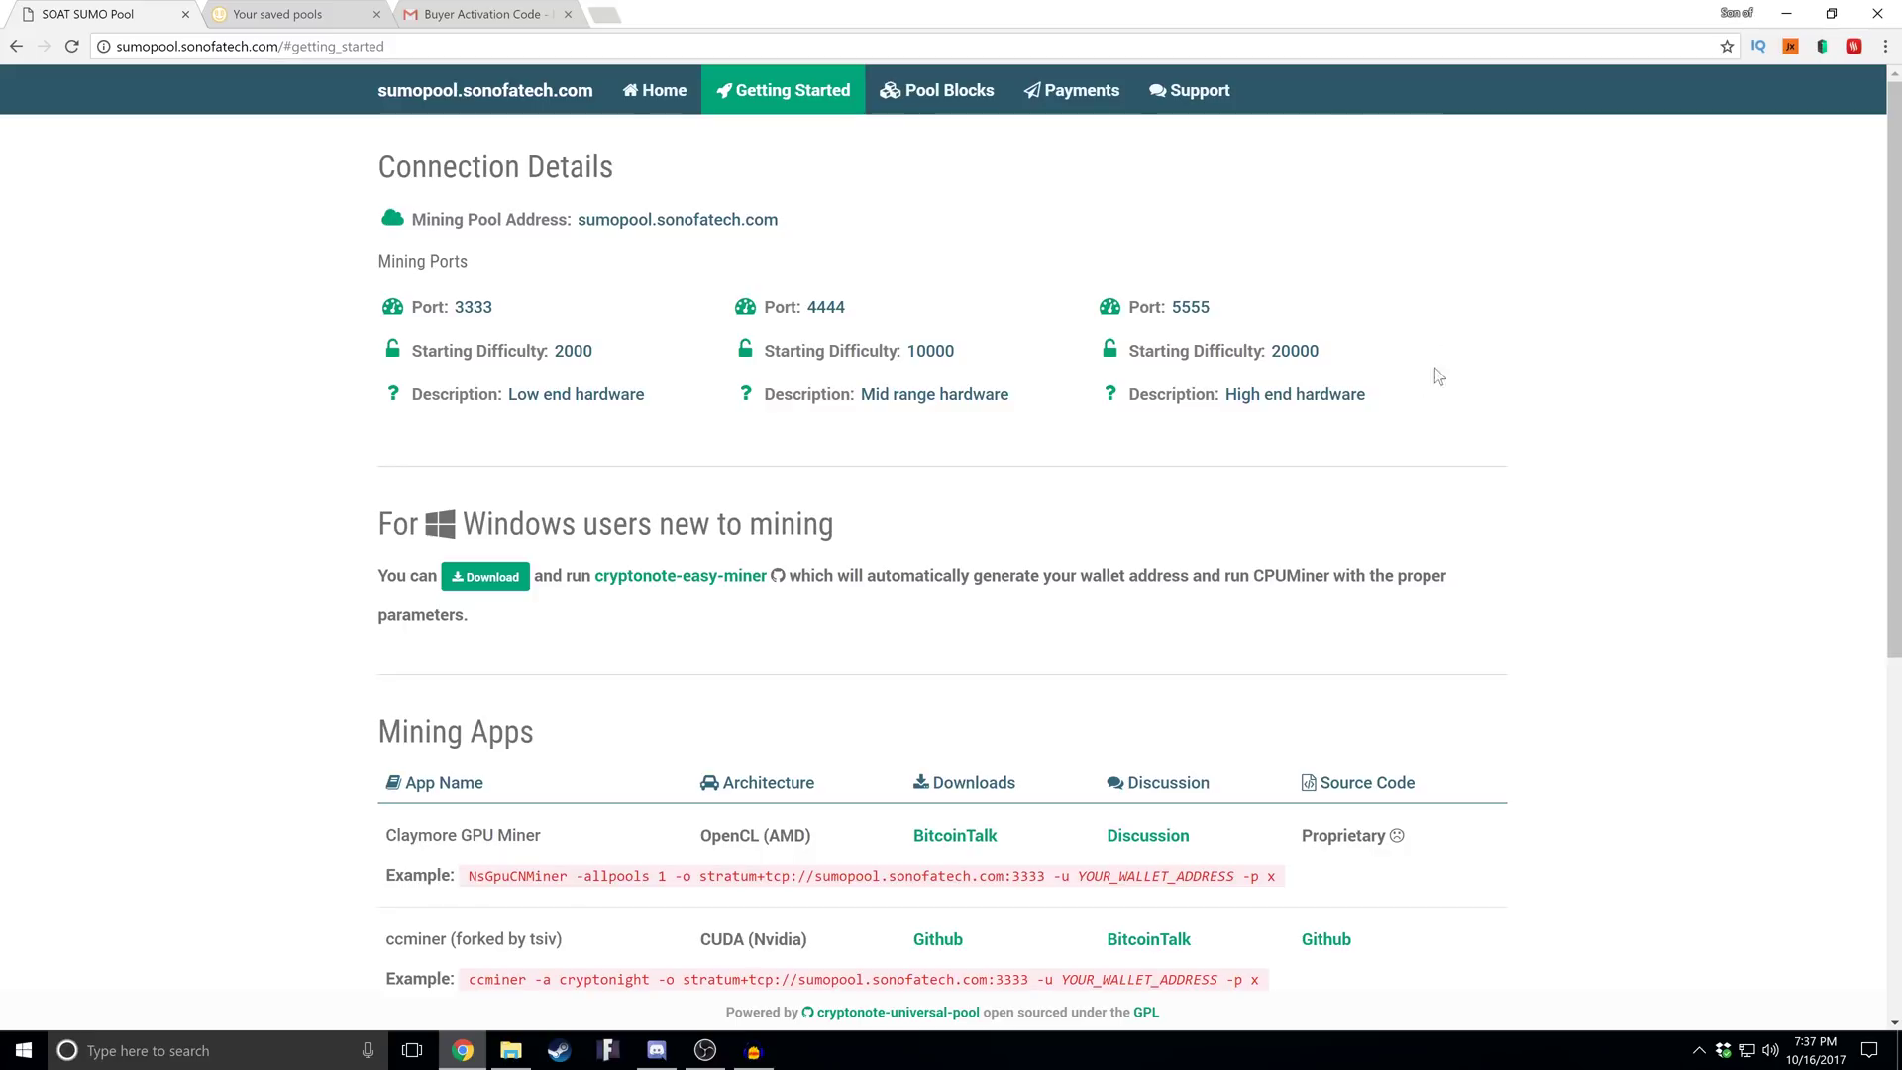
left_click_drag(1435, 367, 538, 260)
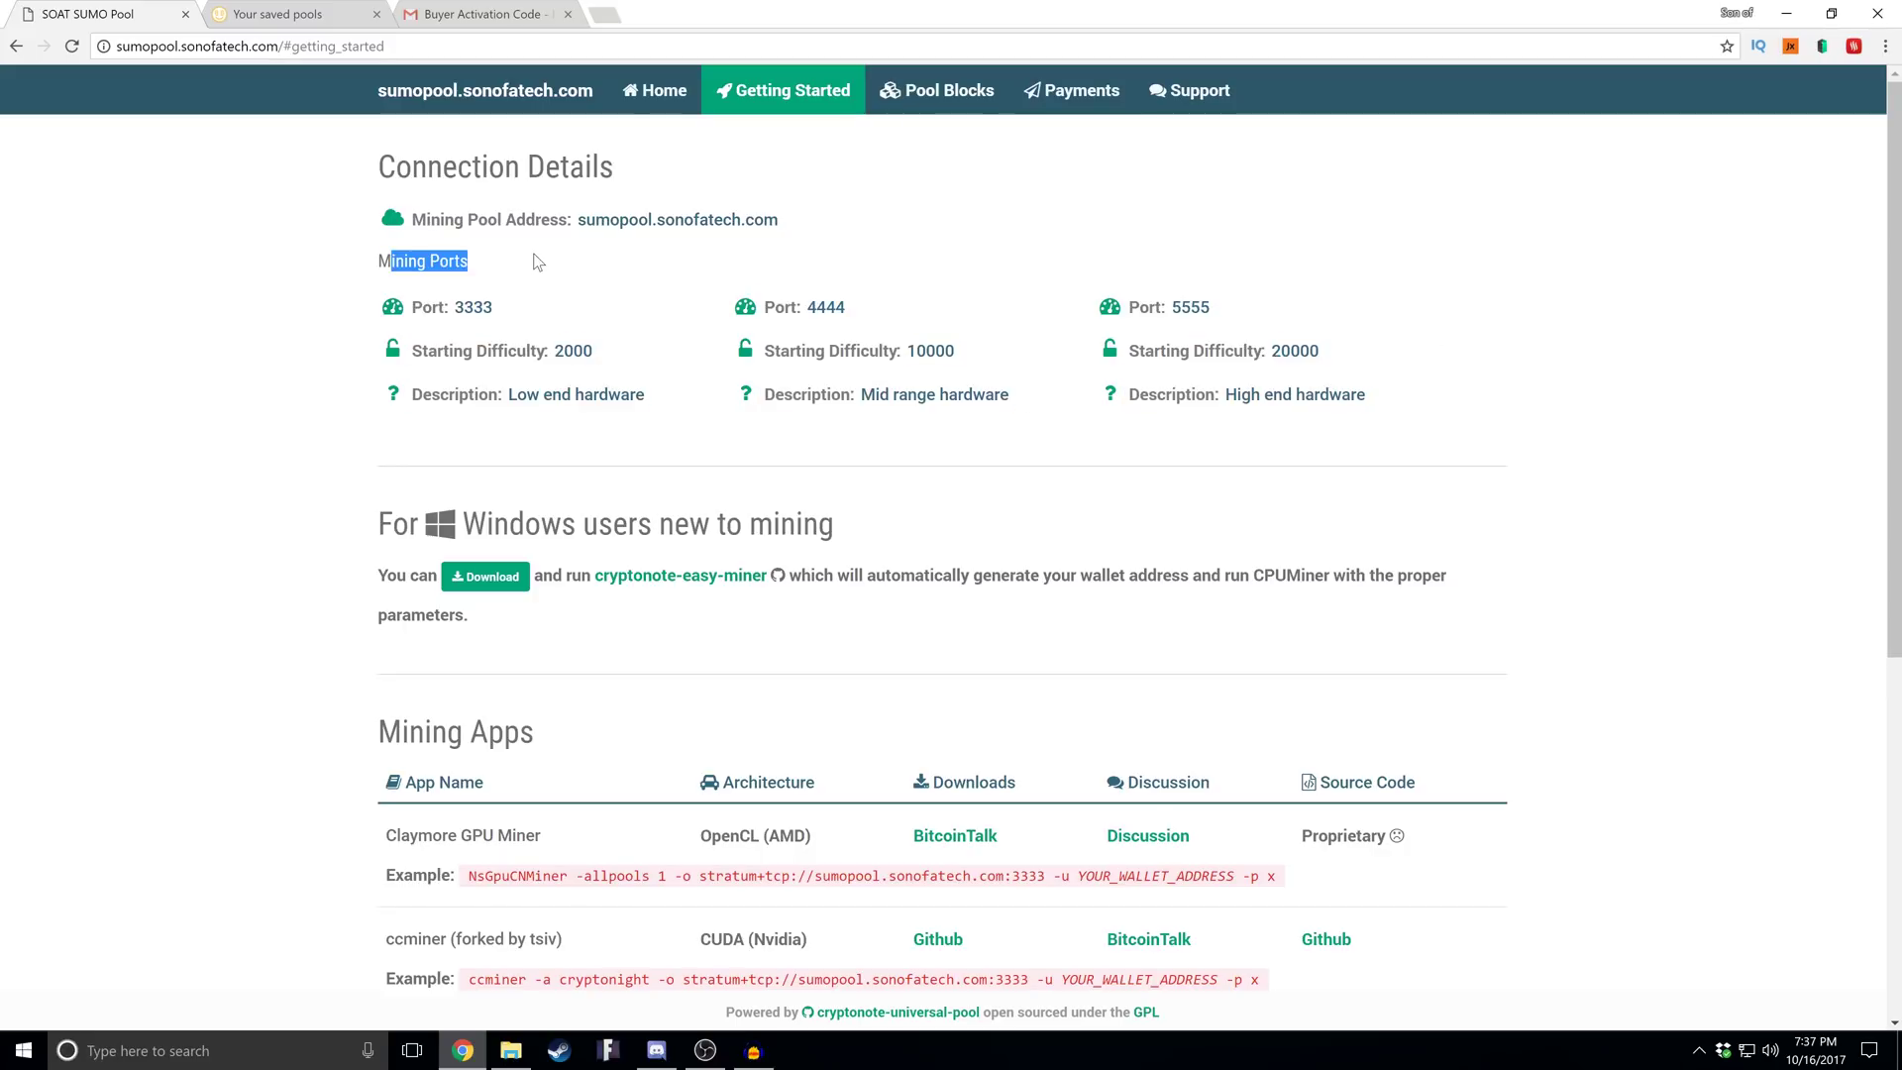
left_click(538, 261)
left_click_drag(411, 352, 909, 351)
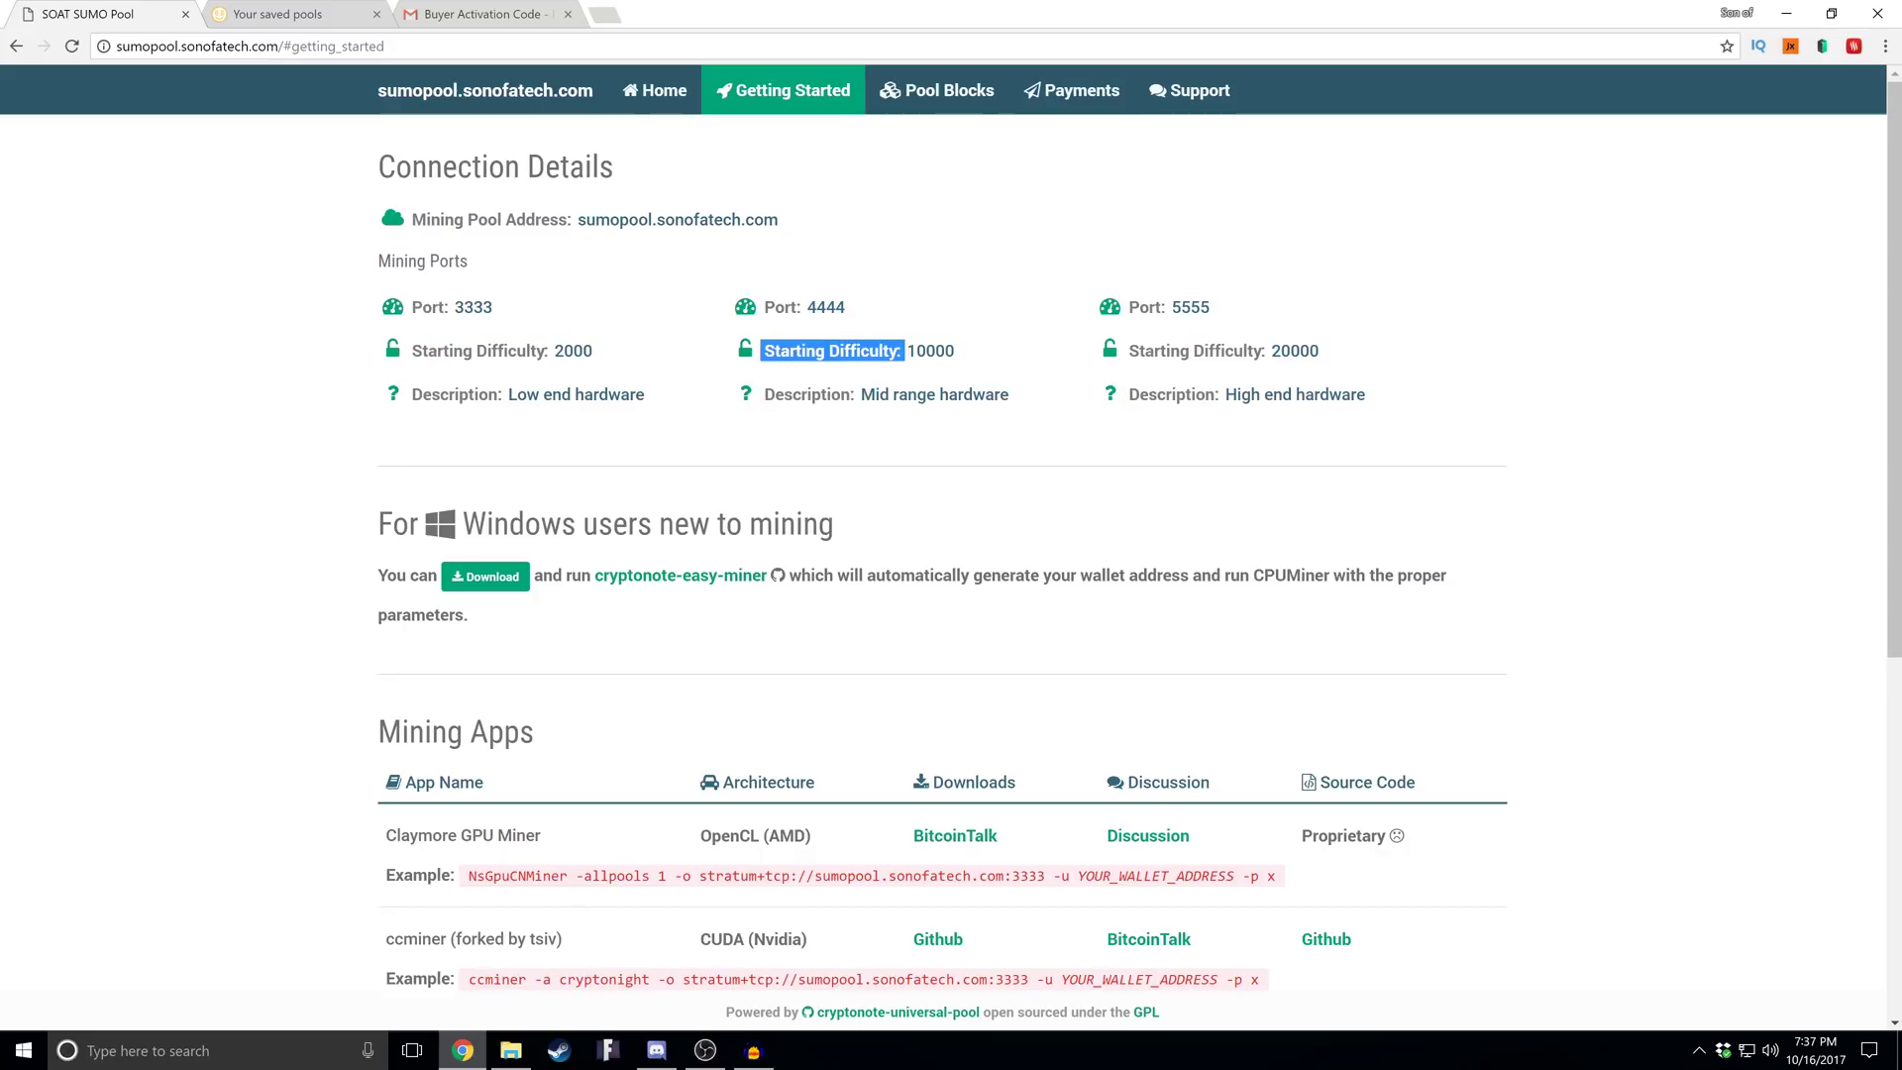
left_click_drag(1206, 350, 1225, 339)
key("ctrl+Tab")
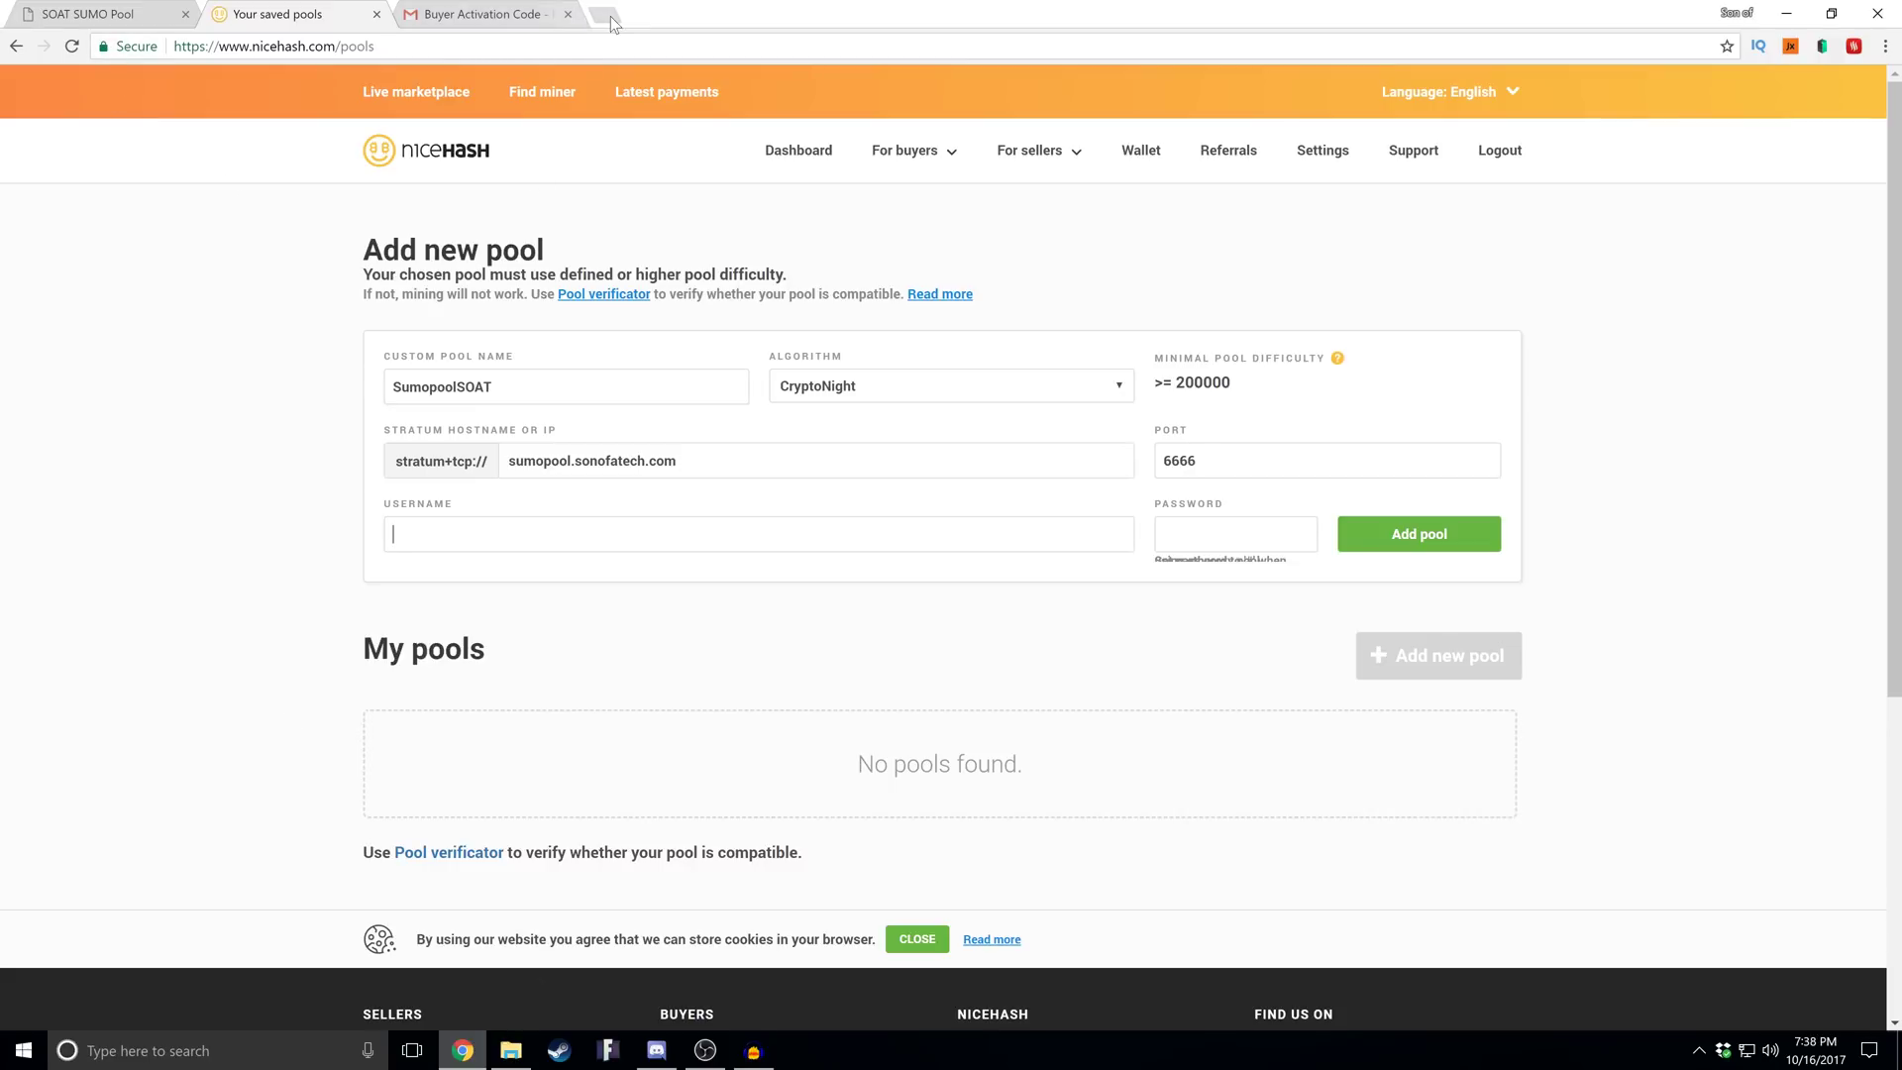
Copy the wallet address from the stats and payment history lookup on SOAT SUMO Pool's home page
left_click(143, 13)
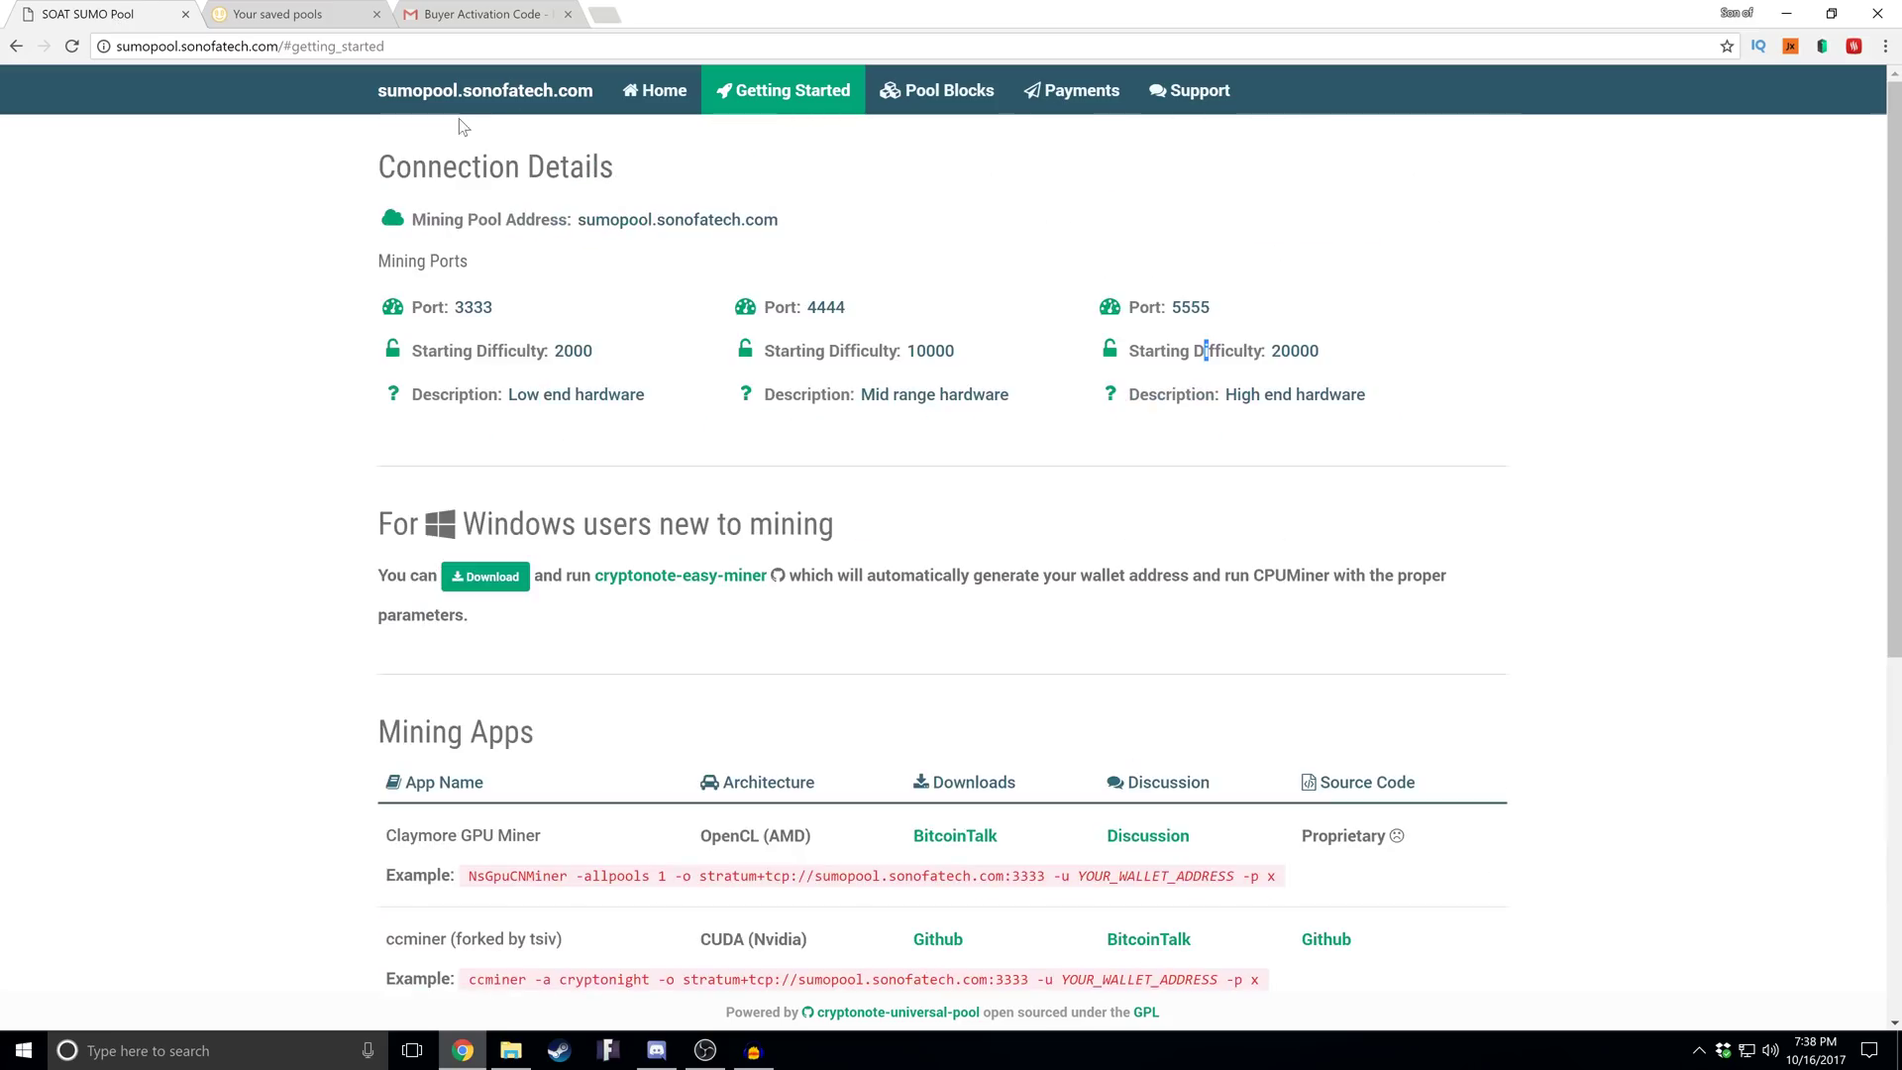
left_click(655, 90)
scroll(655, 298, "down", 3)
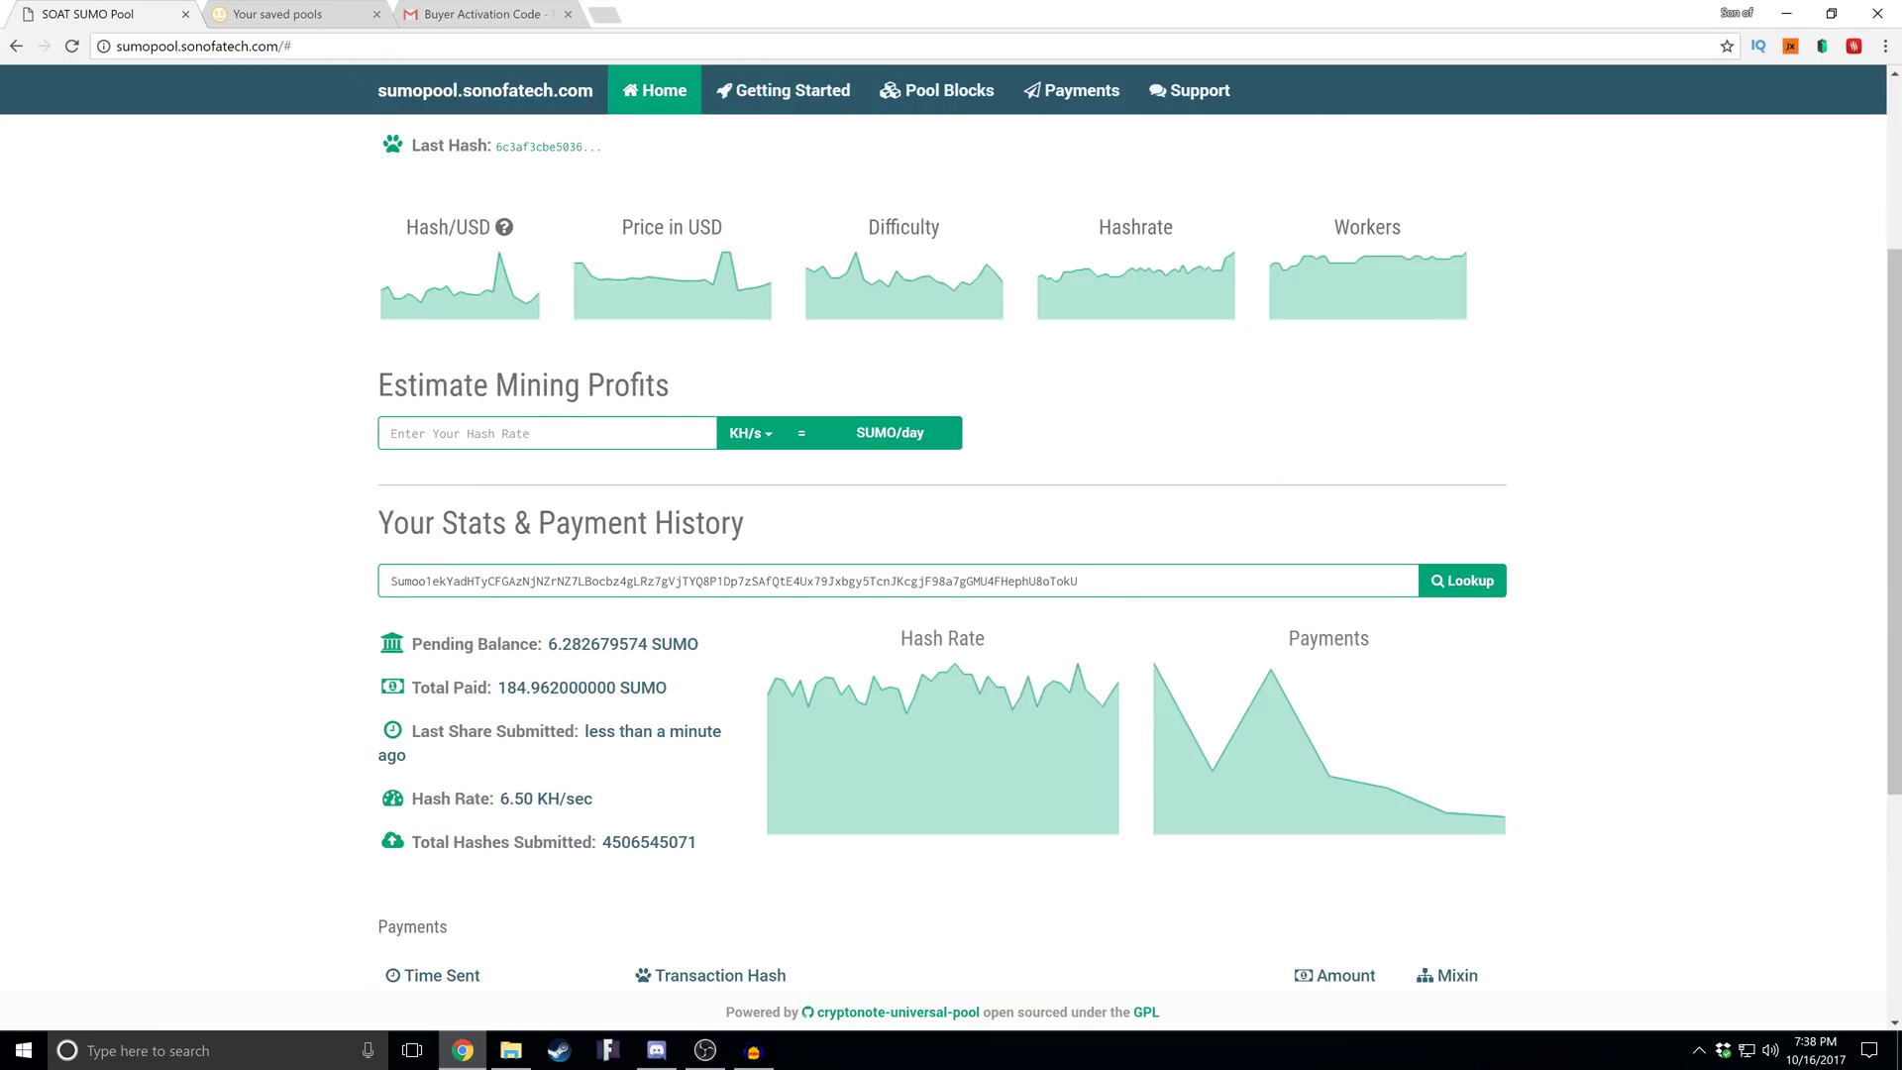
double_click(733, 580)
key("ctrl+c")
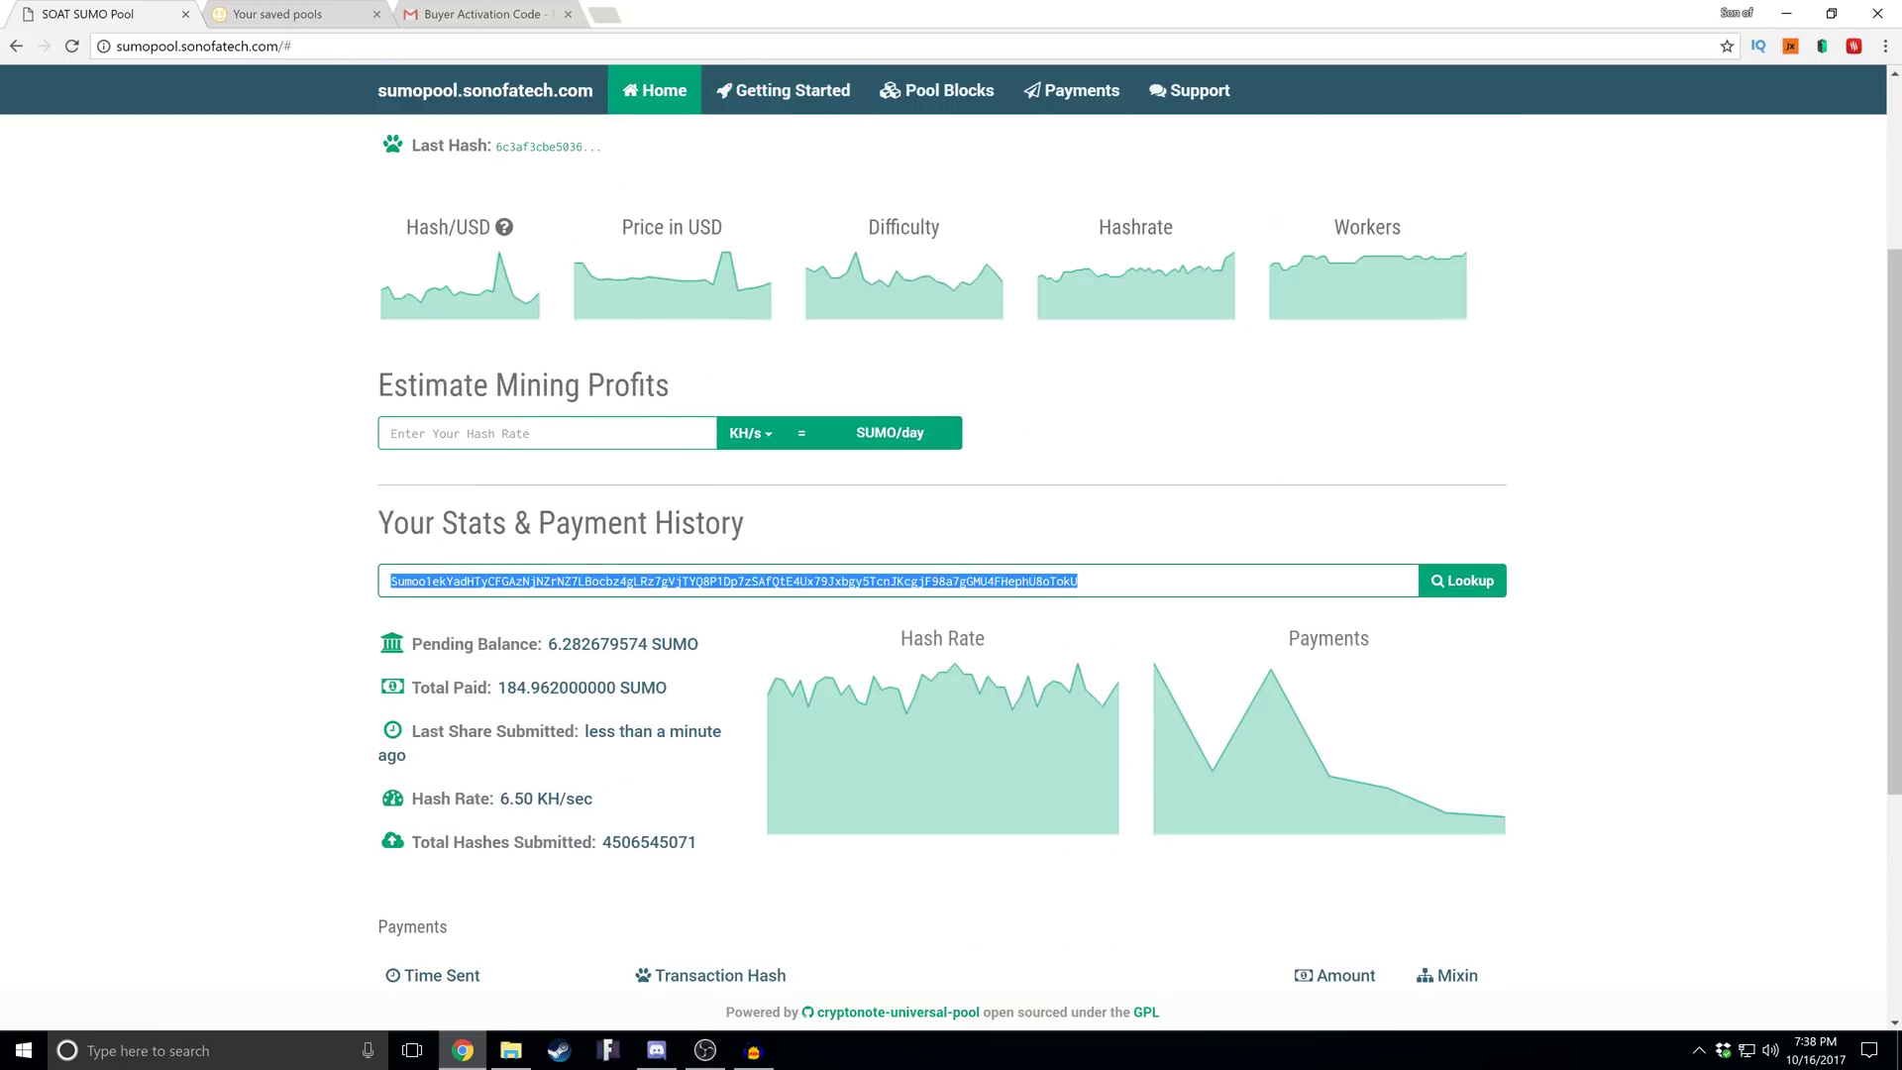
Paste the wallet address as the new NiceHash pool's username, fill in the pool password and add the pool
left_click(278, 22)
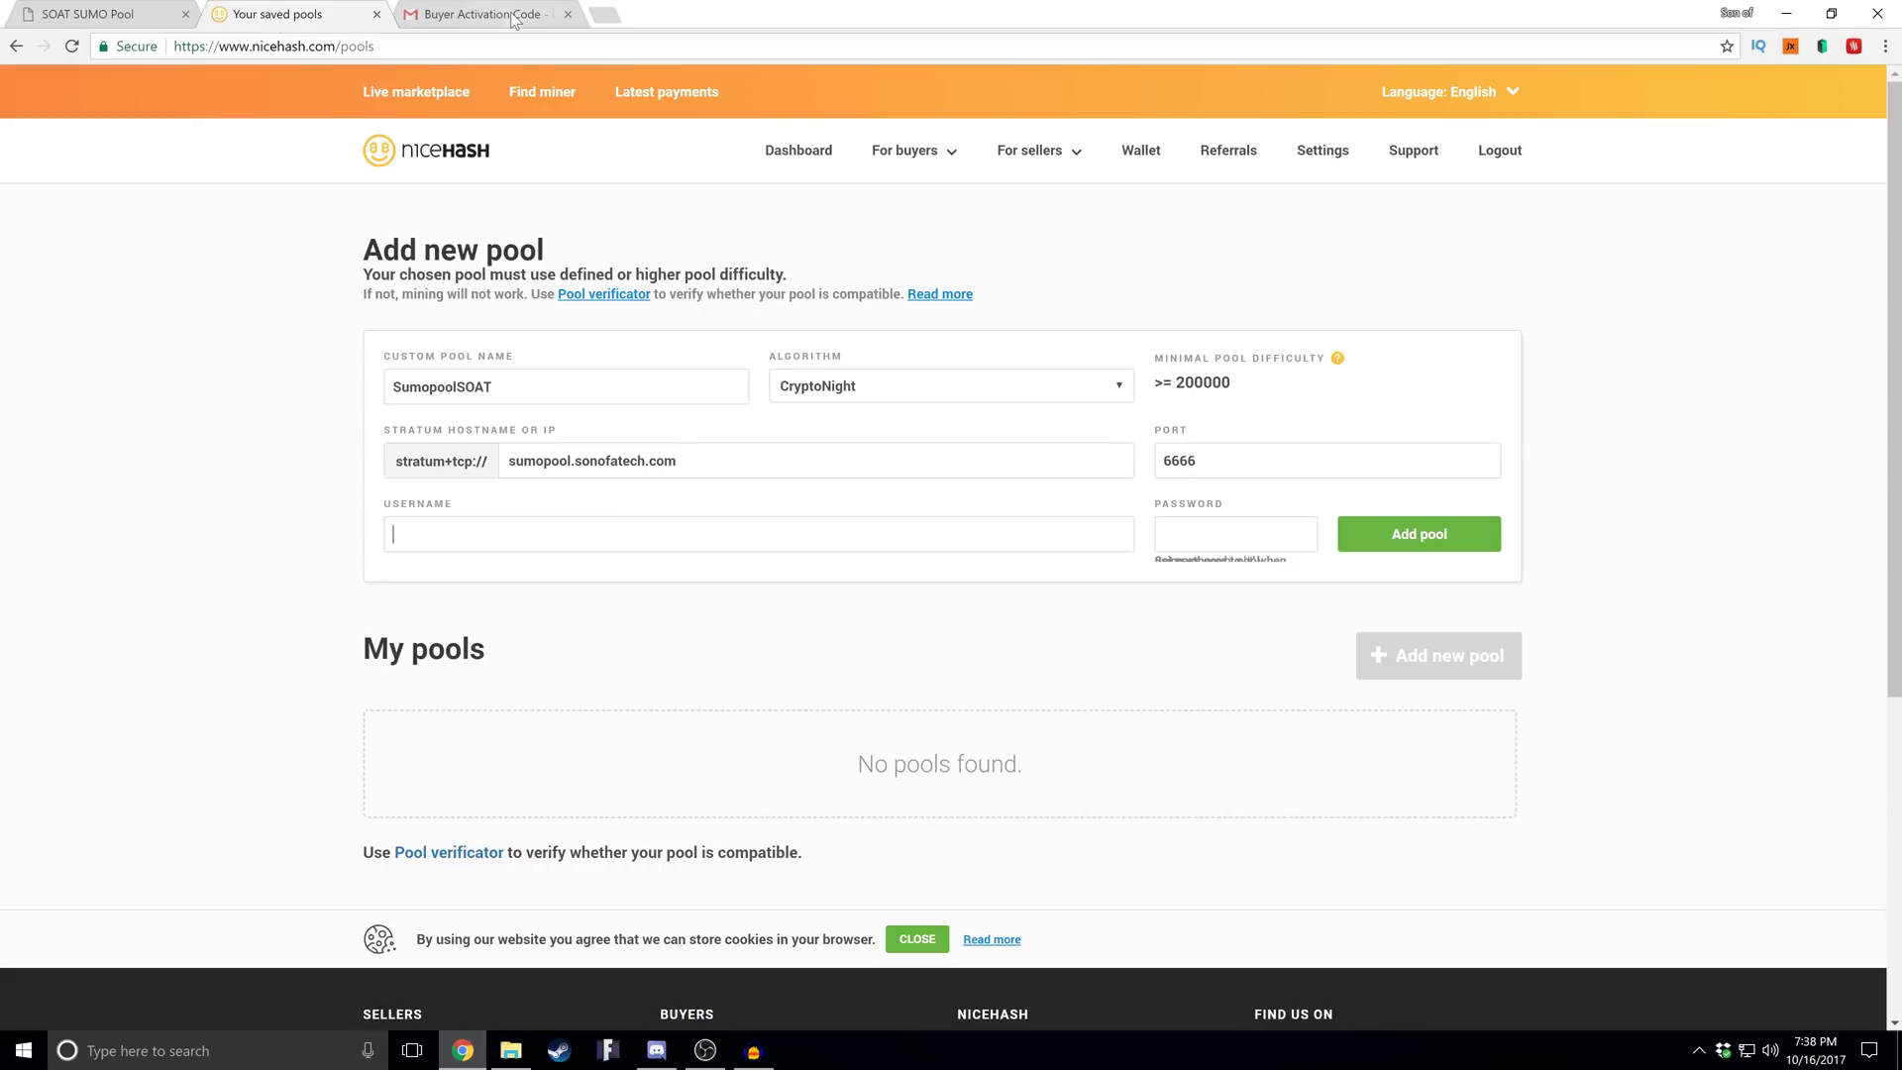
left_click(516, 525)
key("ctrl+v")
left_click(1236, 534)
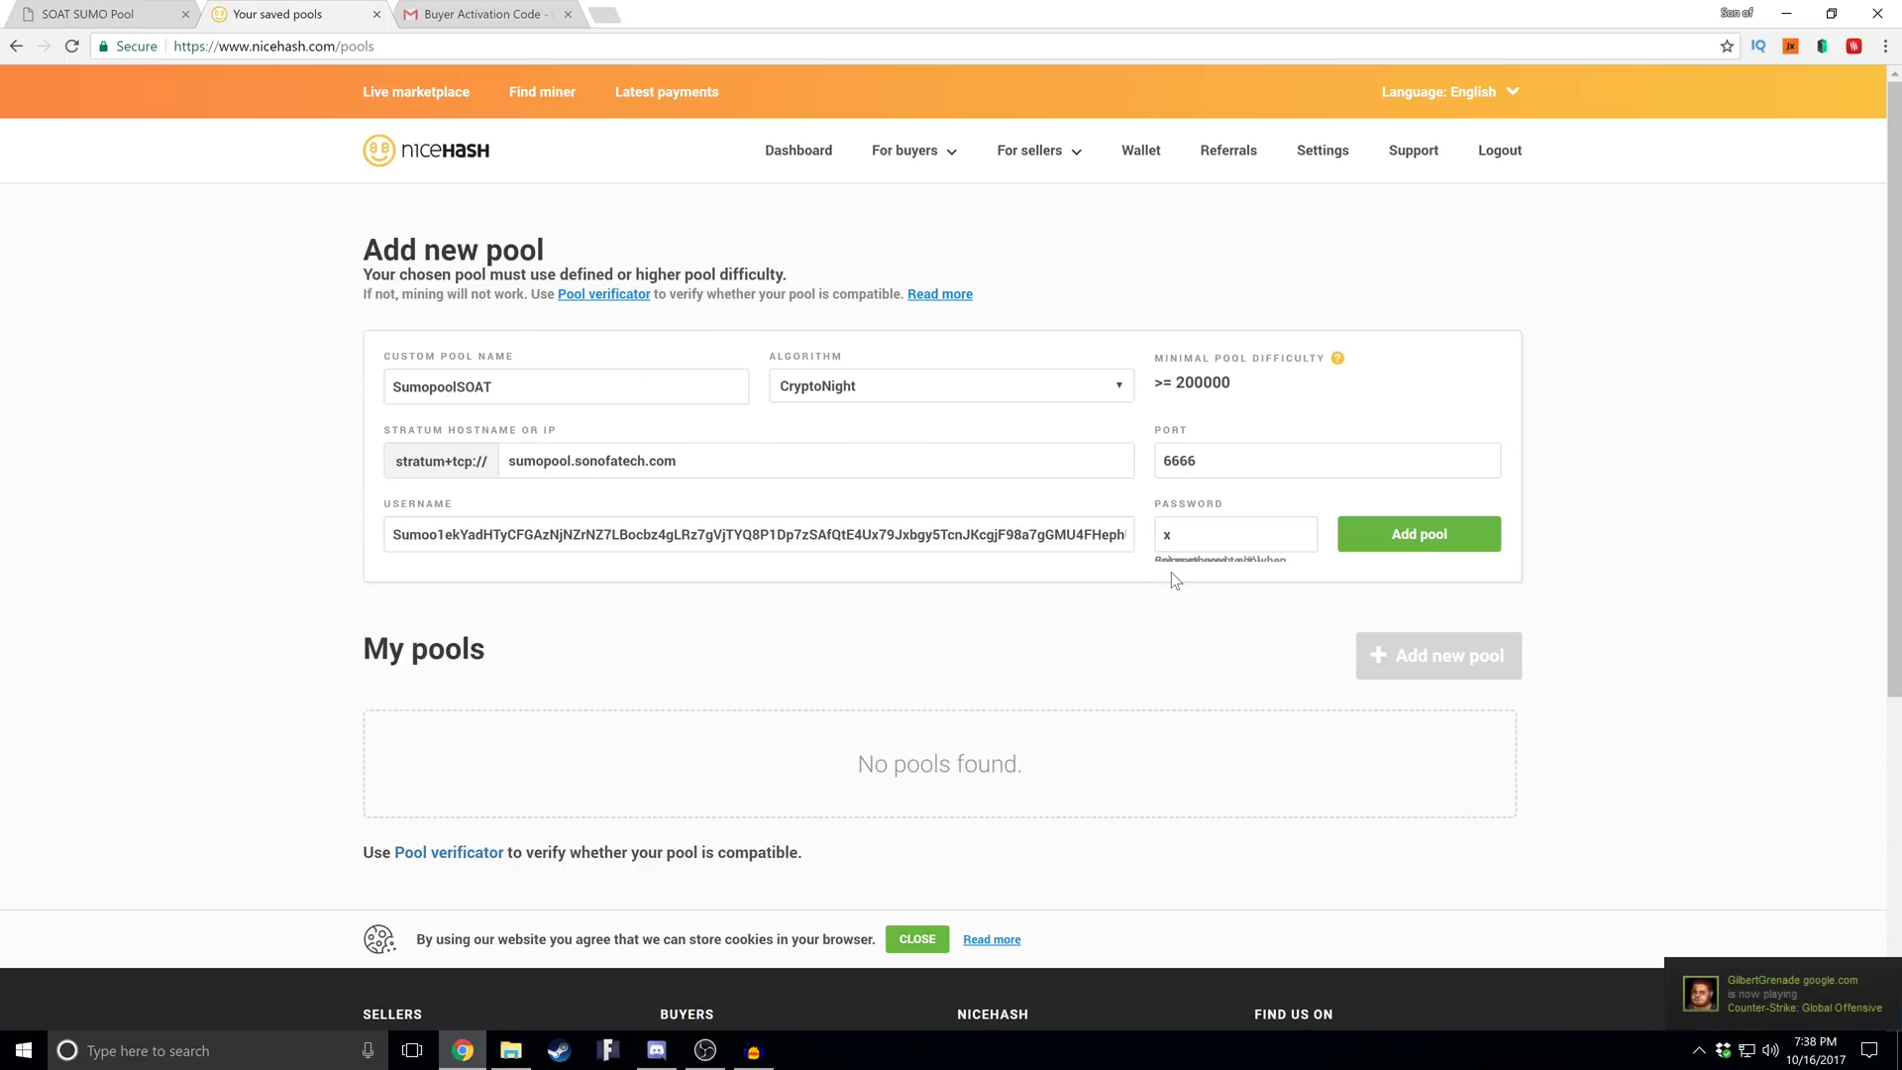
key("Return")
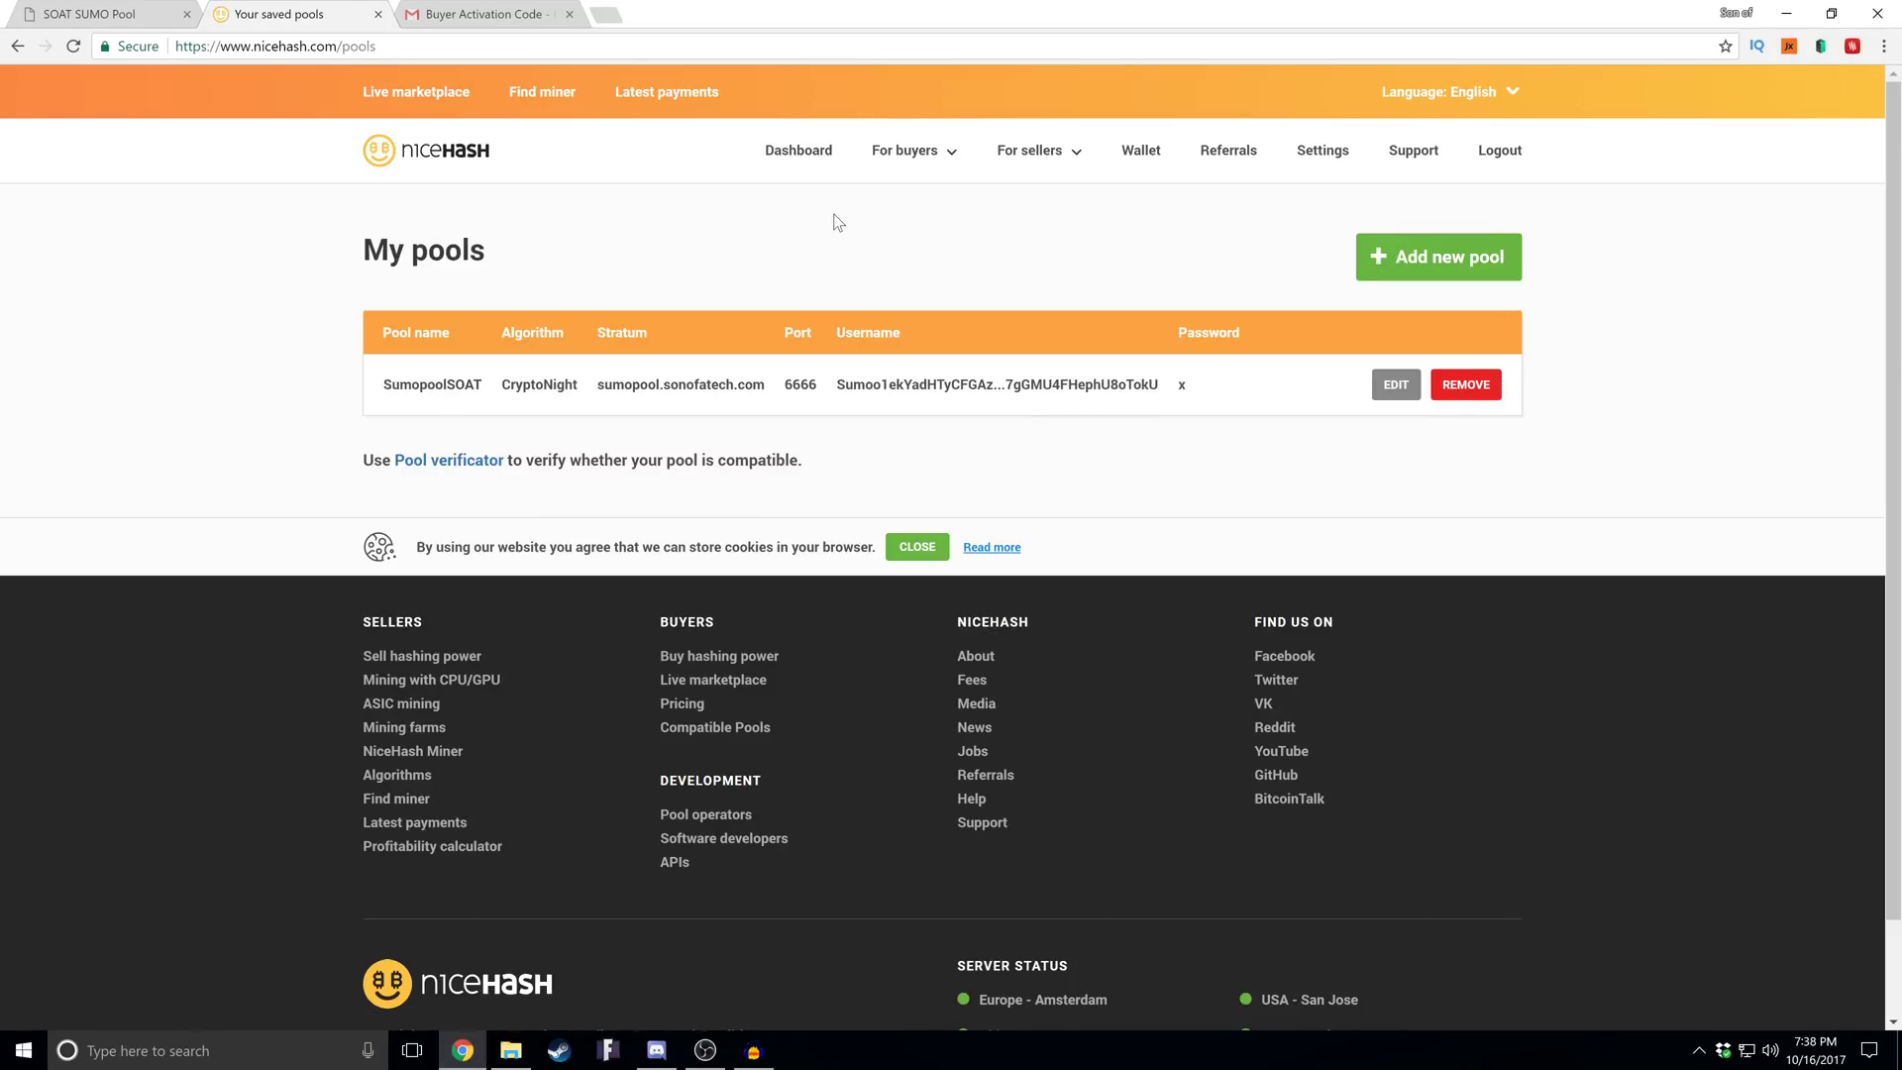
Open the NiceHash live marketplace for buyers and show the orders for the CryptoNight algorithm
left_click(906, 154)
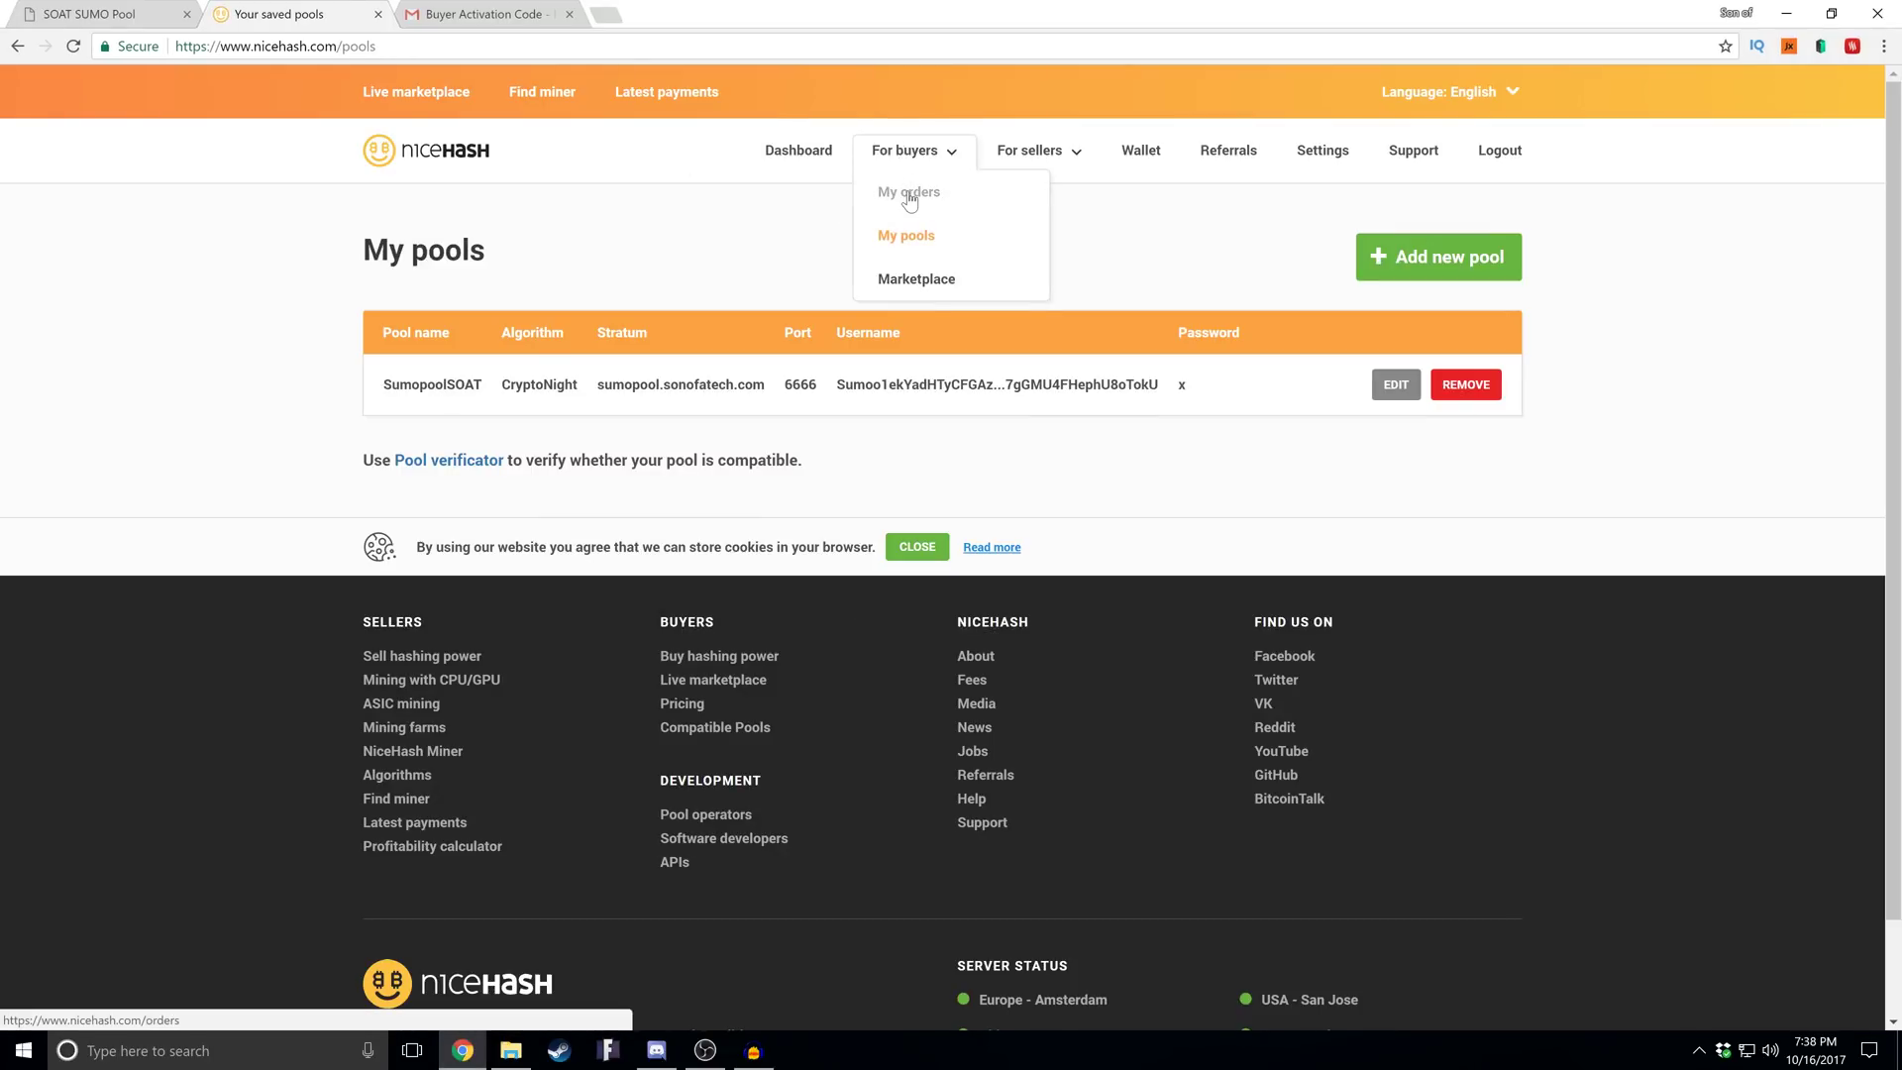
left_click(909, 194)
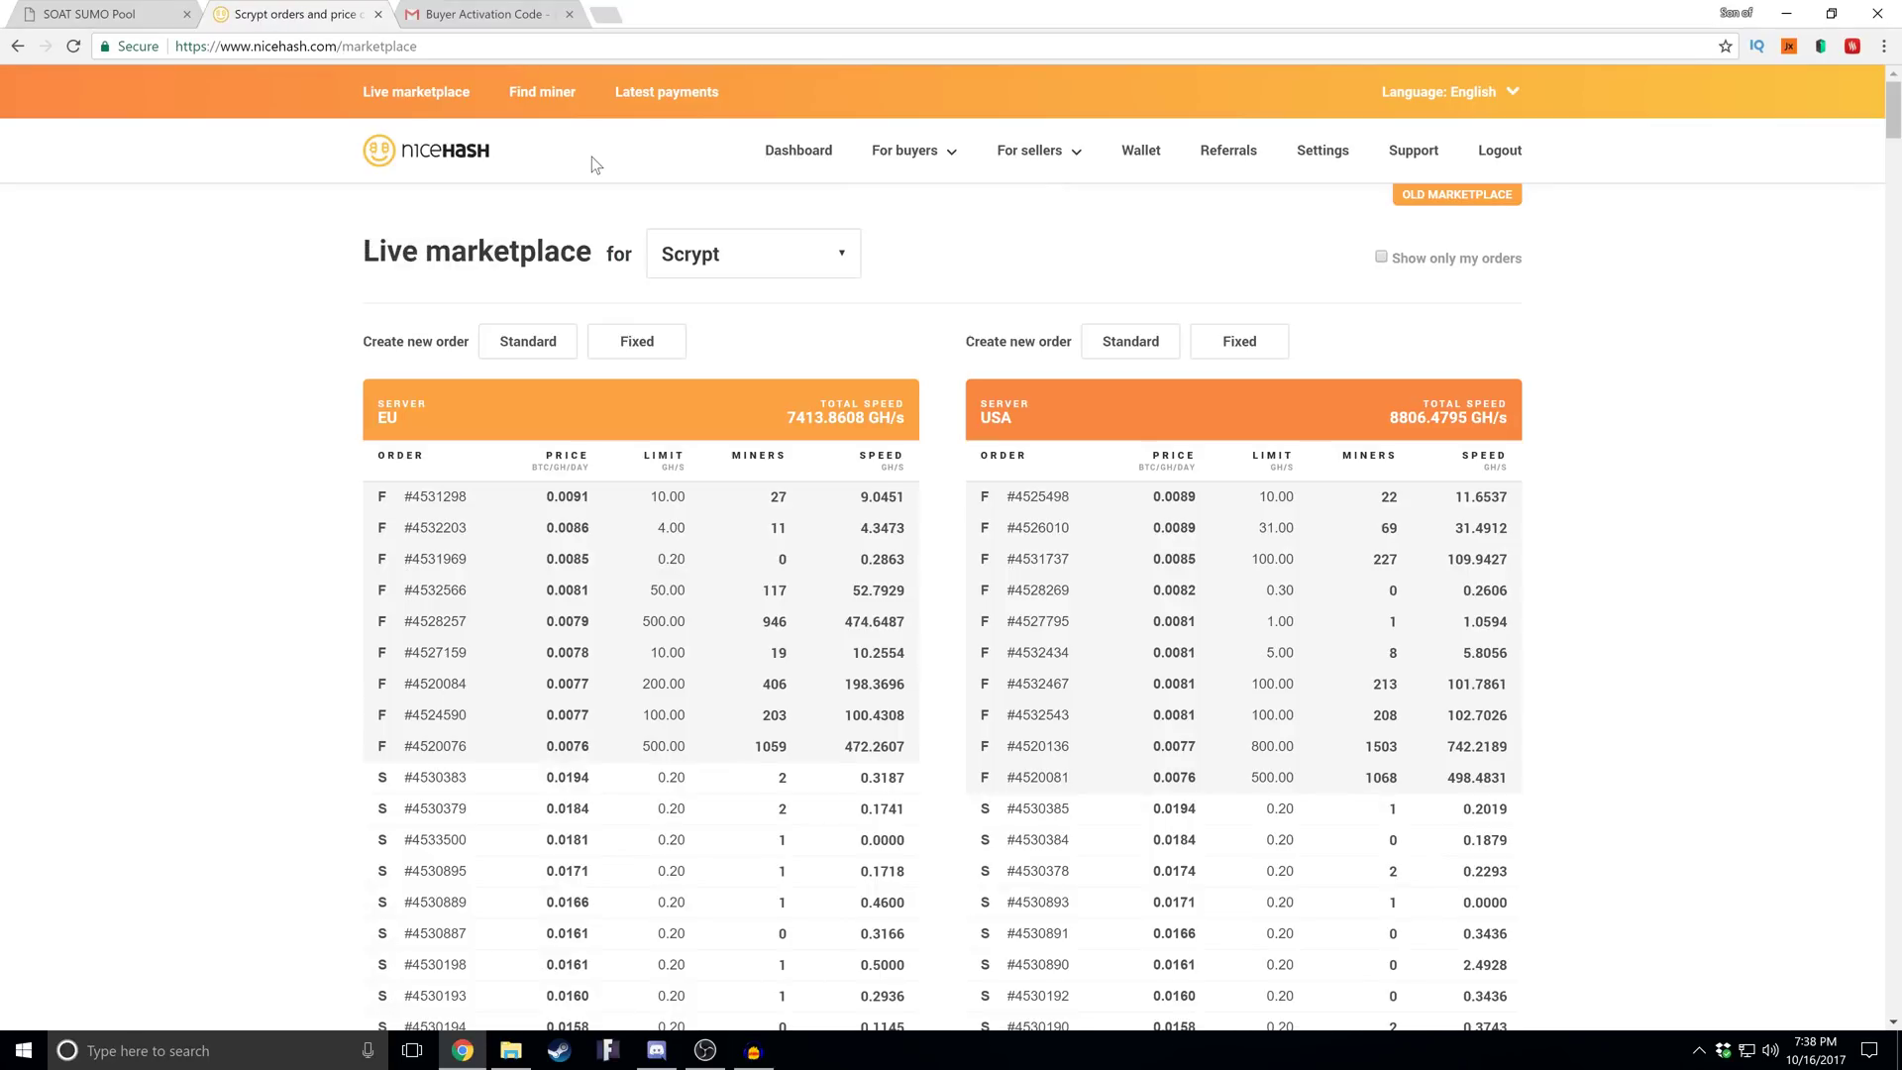
left_click(924, 157)
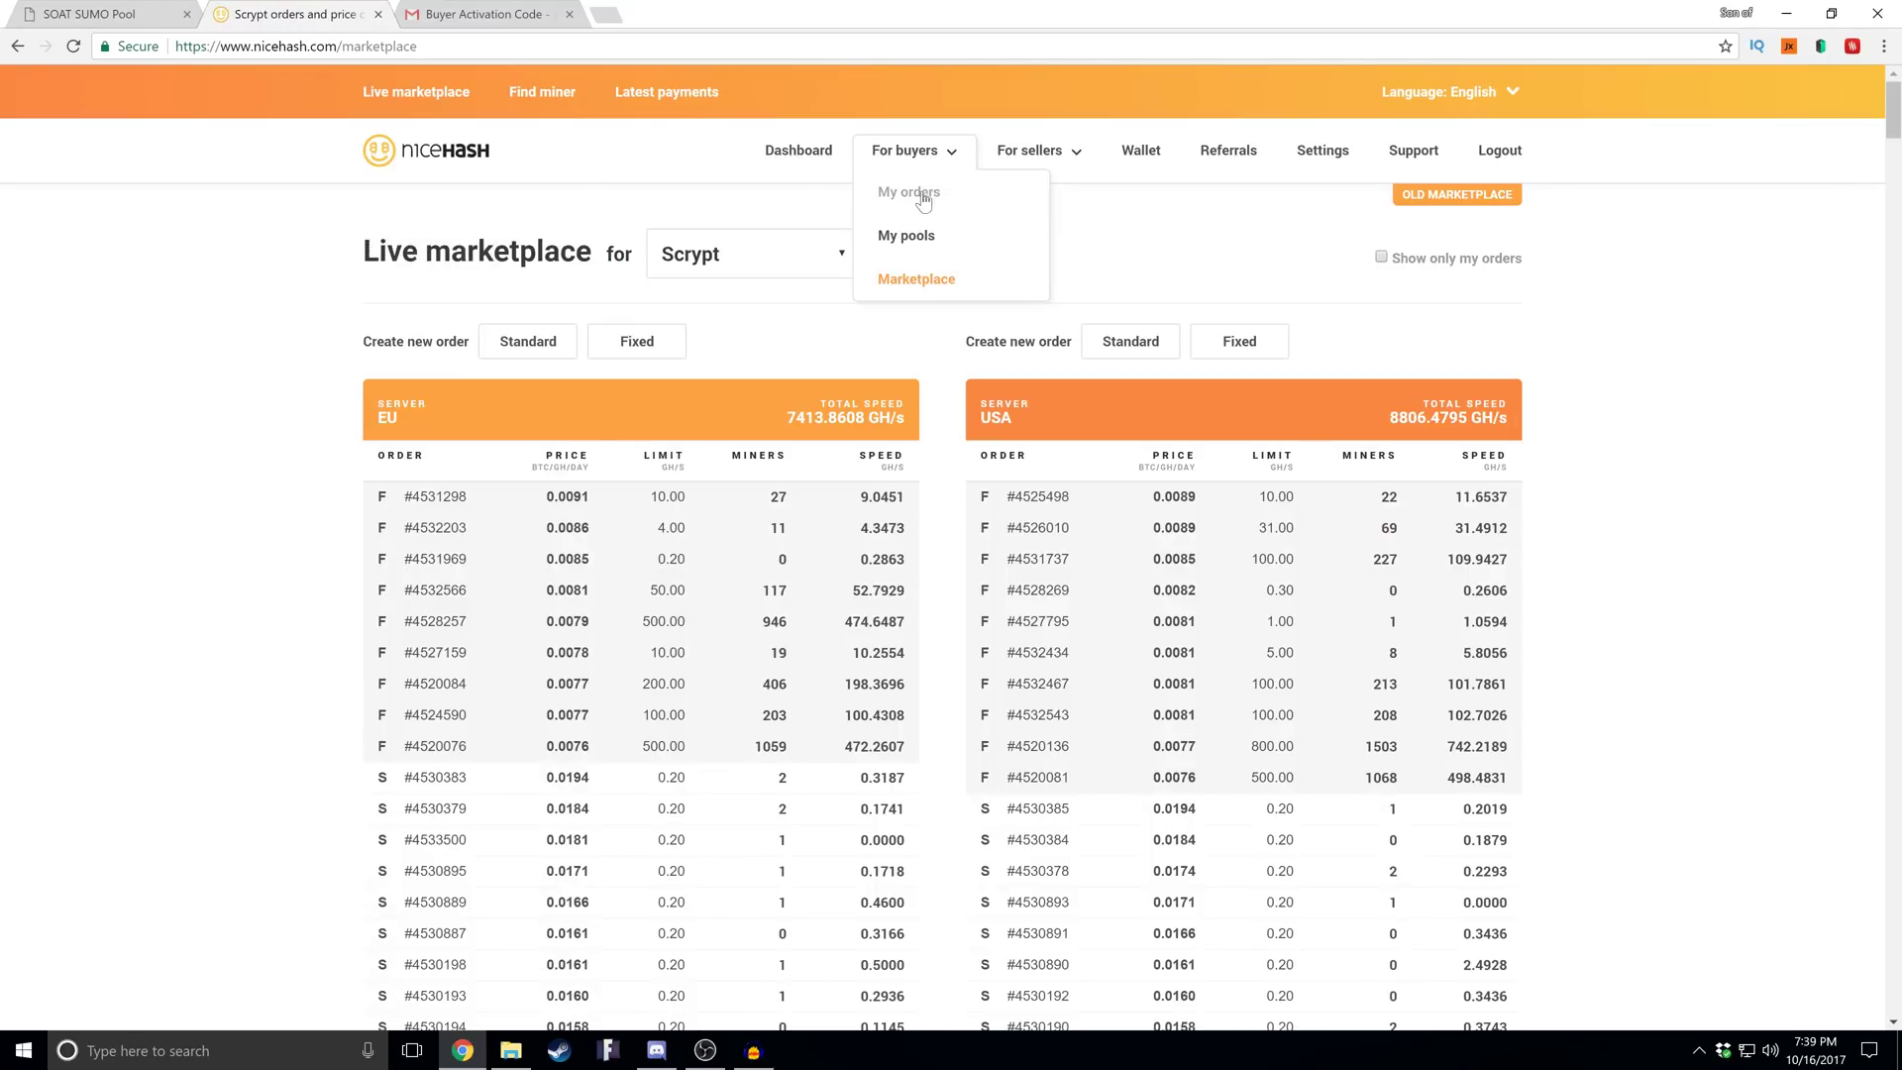
left_click(913, 278)
left_click(842, 255)
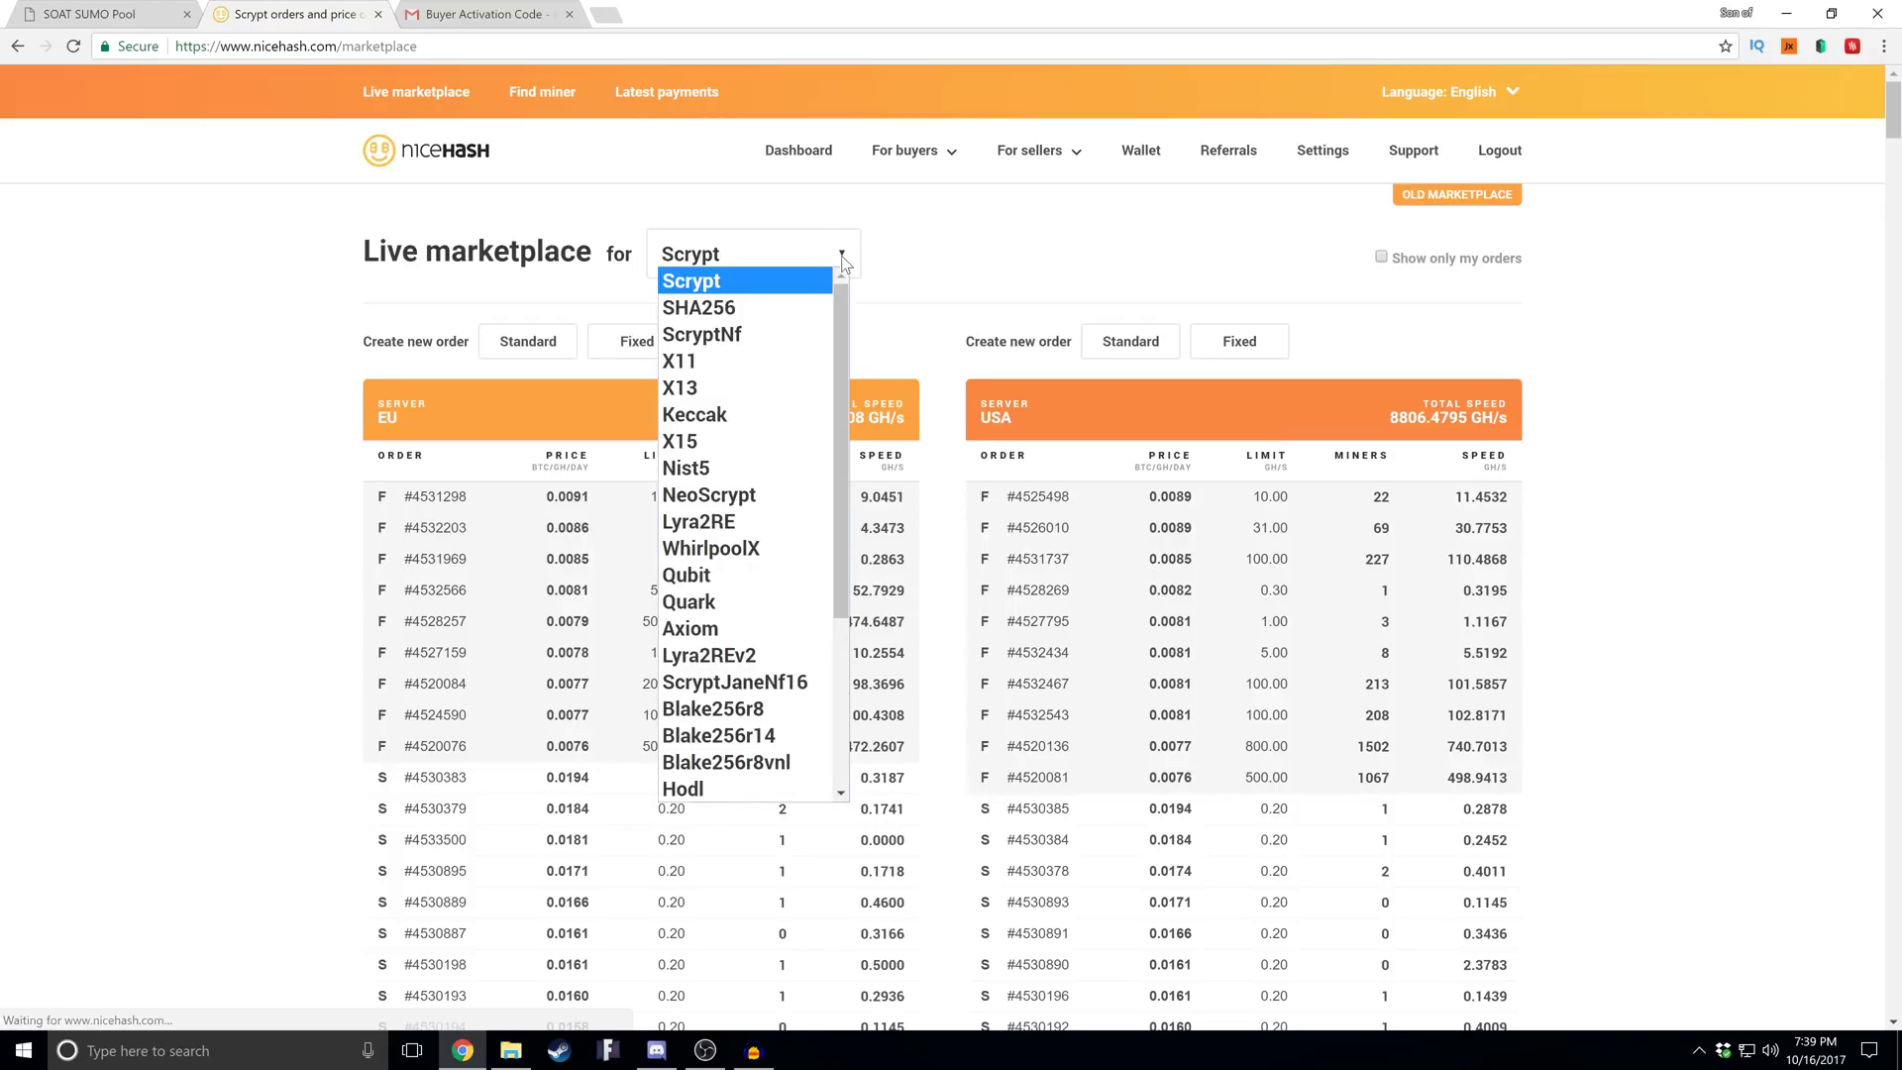
scroll(693, 711, "down", 3)
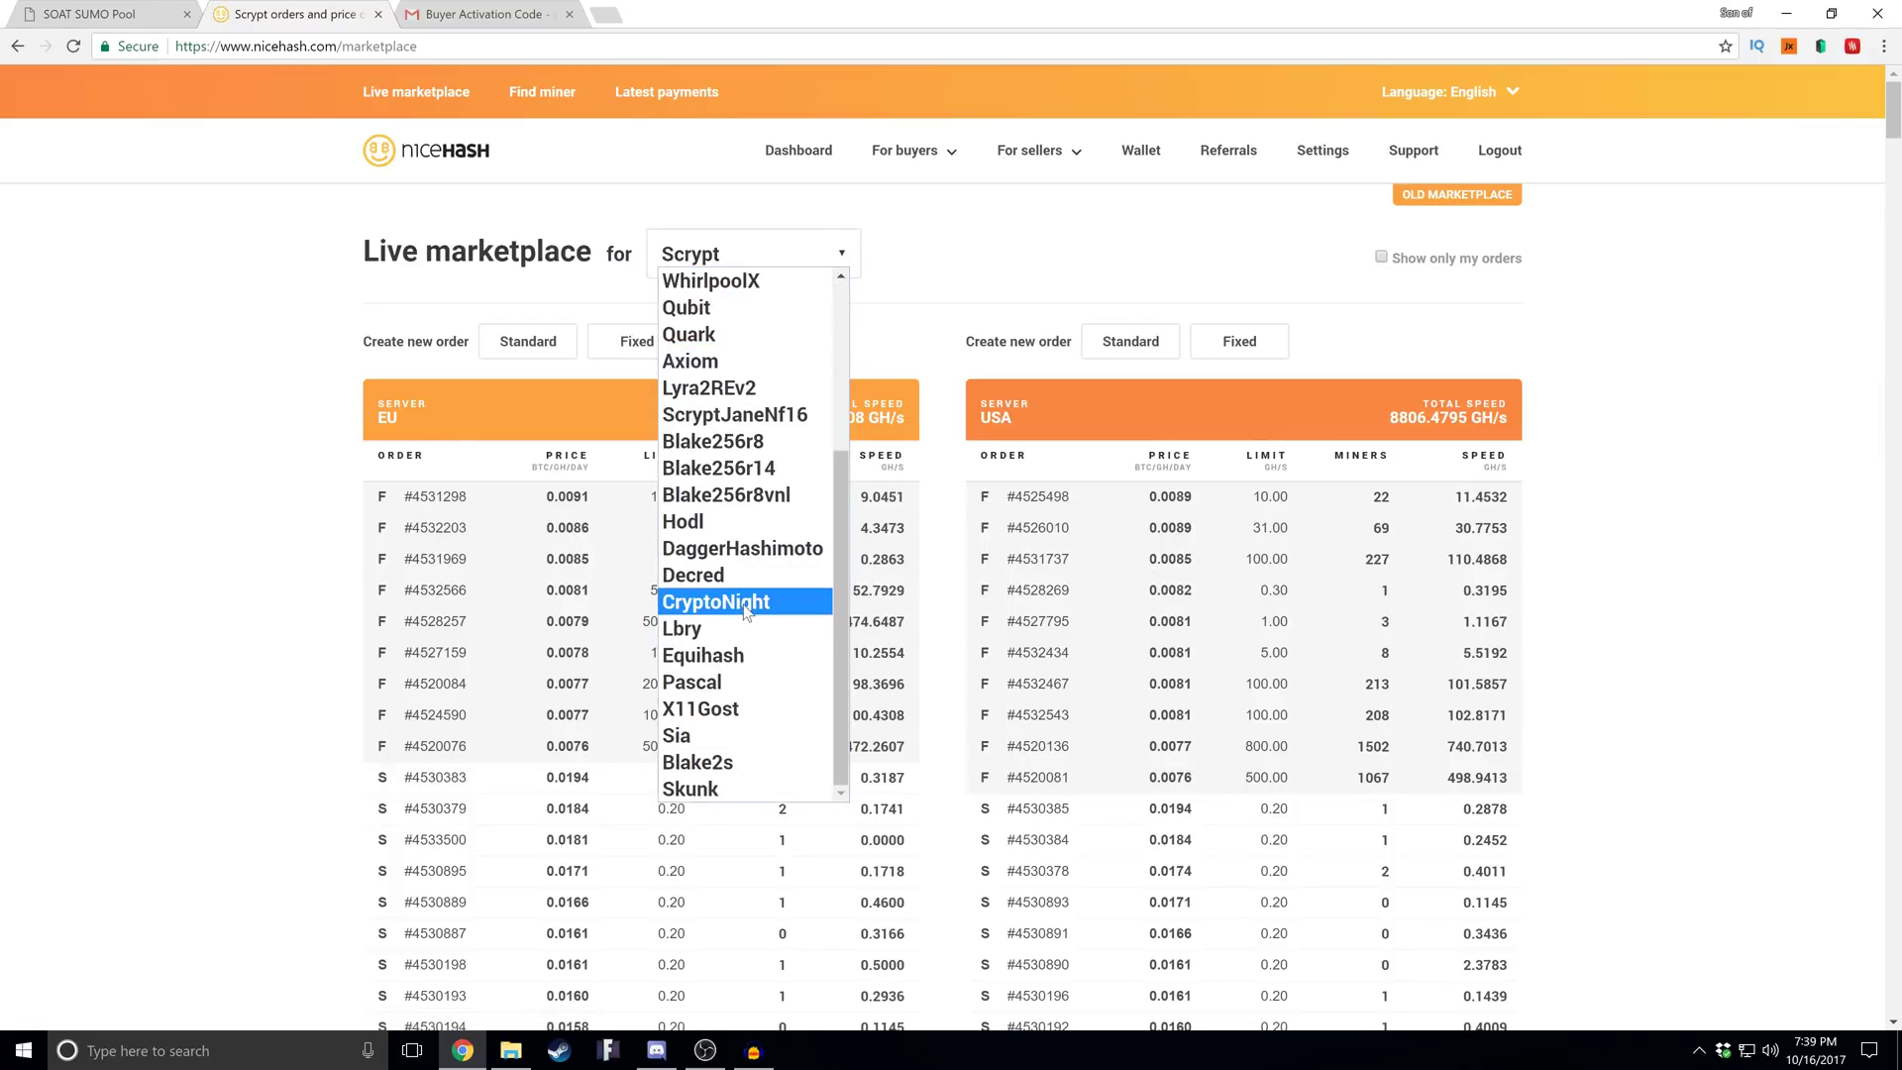
left_click(746, 604)
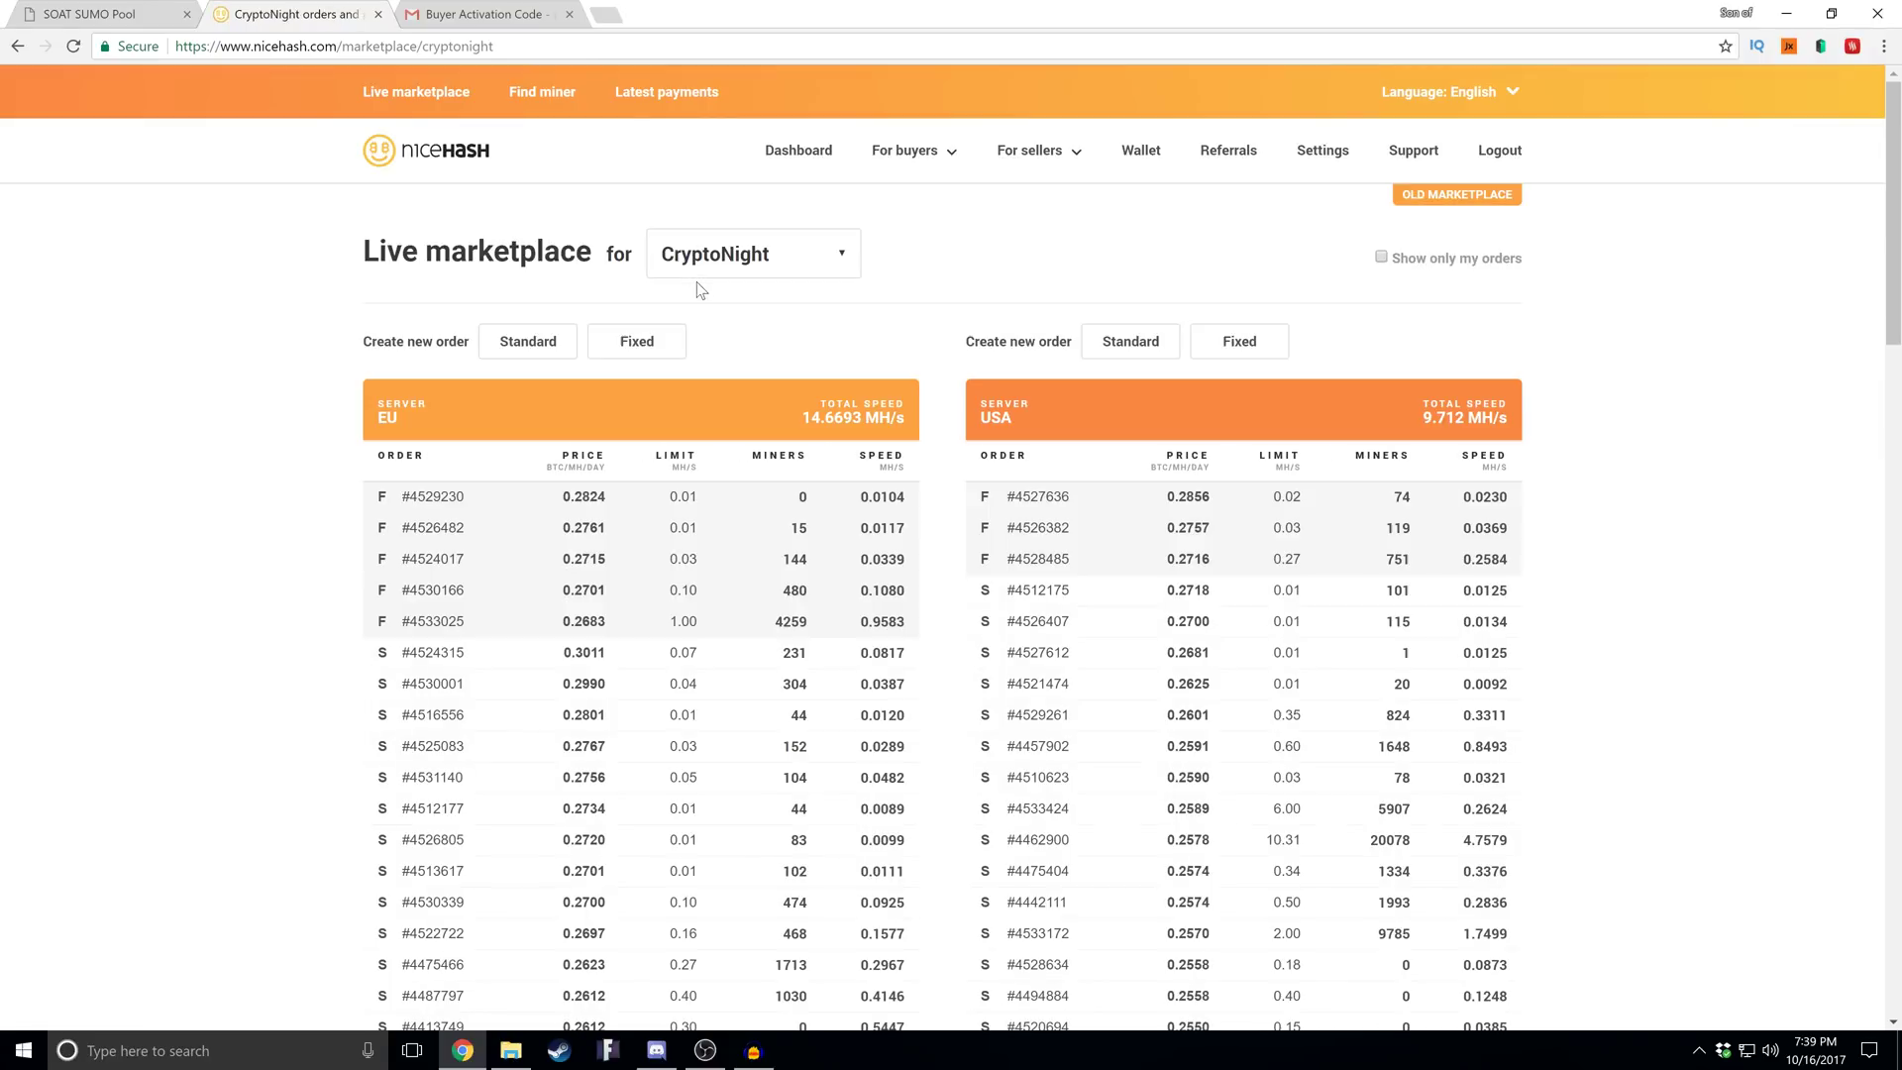
Examine the prices of the fixed CryptoNight orders at the head of the USA server's list
scroll(763, 342, "down", 4)
scroll(773, 362, "up", 3)
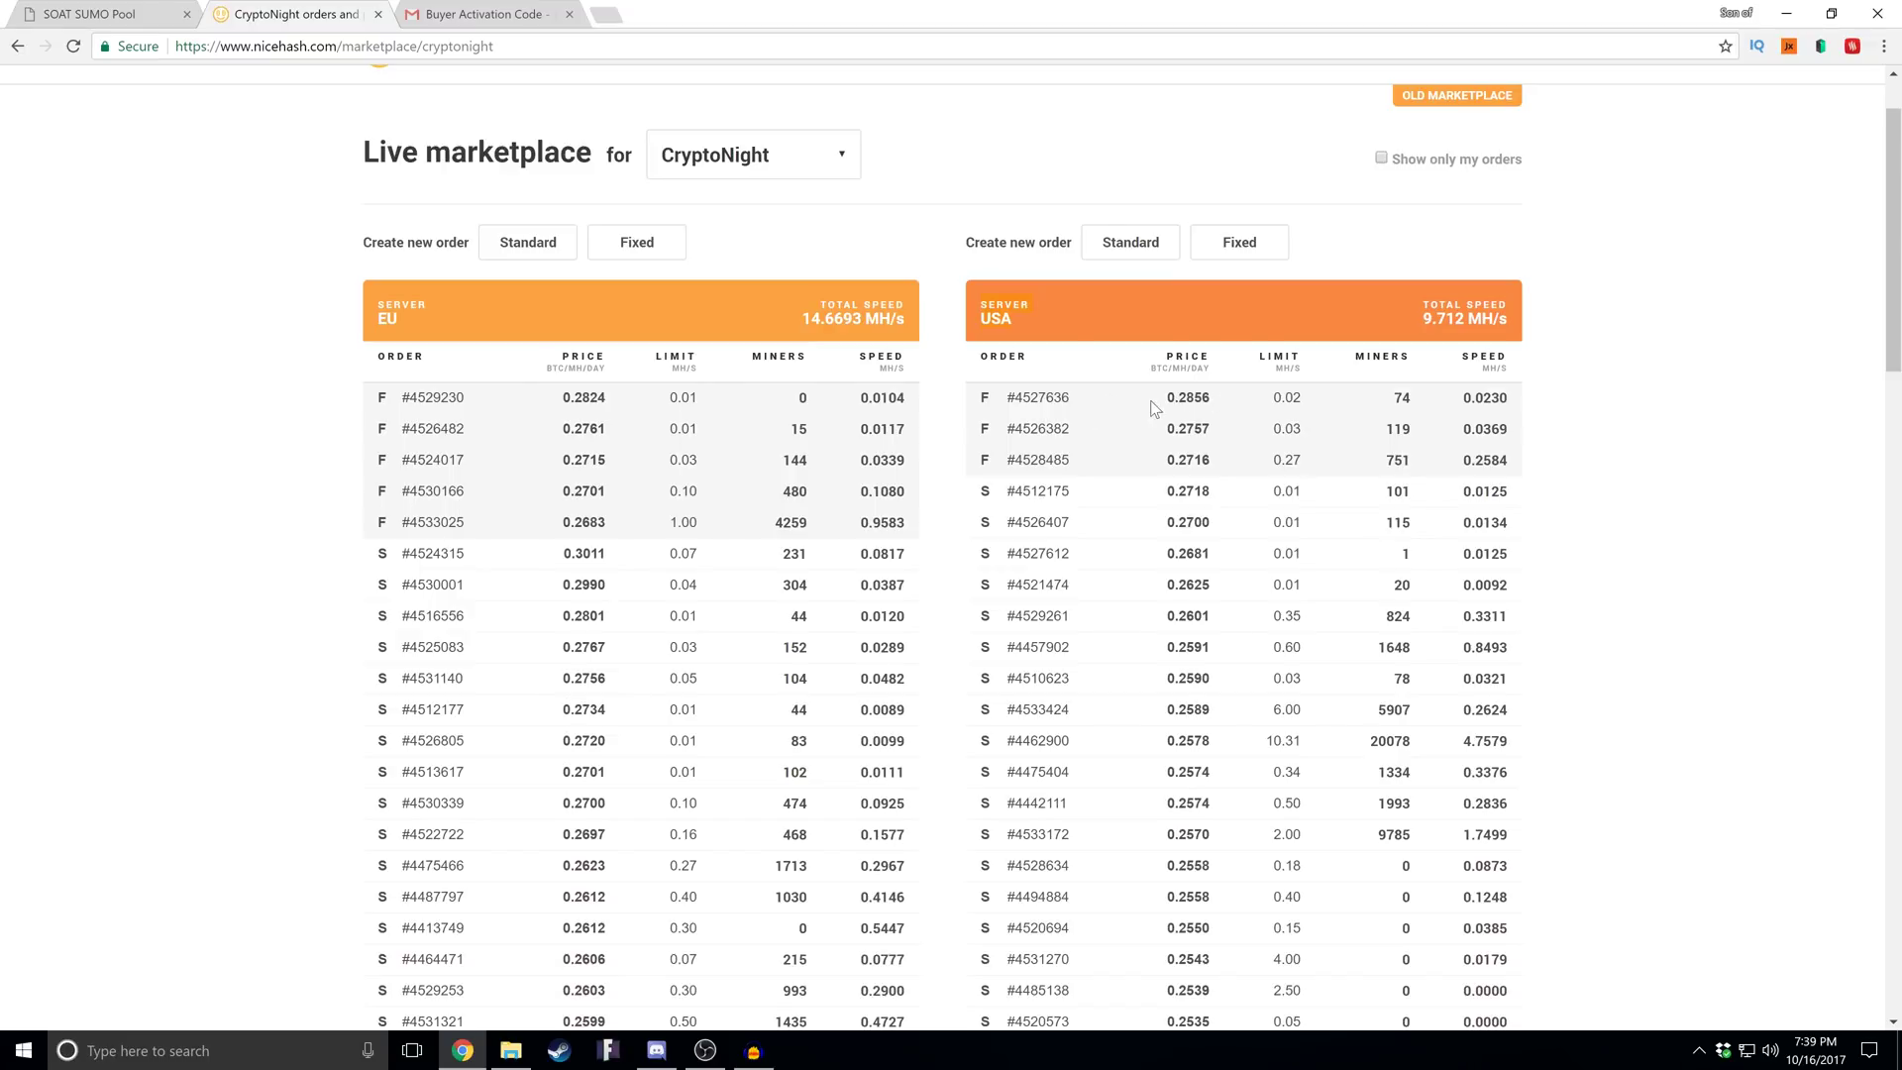
left_click_drag(1175, 397, 1214, 397)
left_click(1199, 400)
left_click_drag(1207, 461, 1166, 461)
left_click_drag(1228, 458, 1179, 462)
left_click(1235, 459)
Start a standard order on the USA server and set its price to 0.2857 BTC/MH/day, based on the highest fixed order's price
left_click(1144, 255)
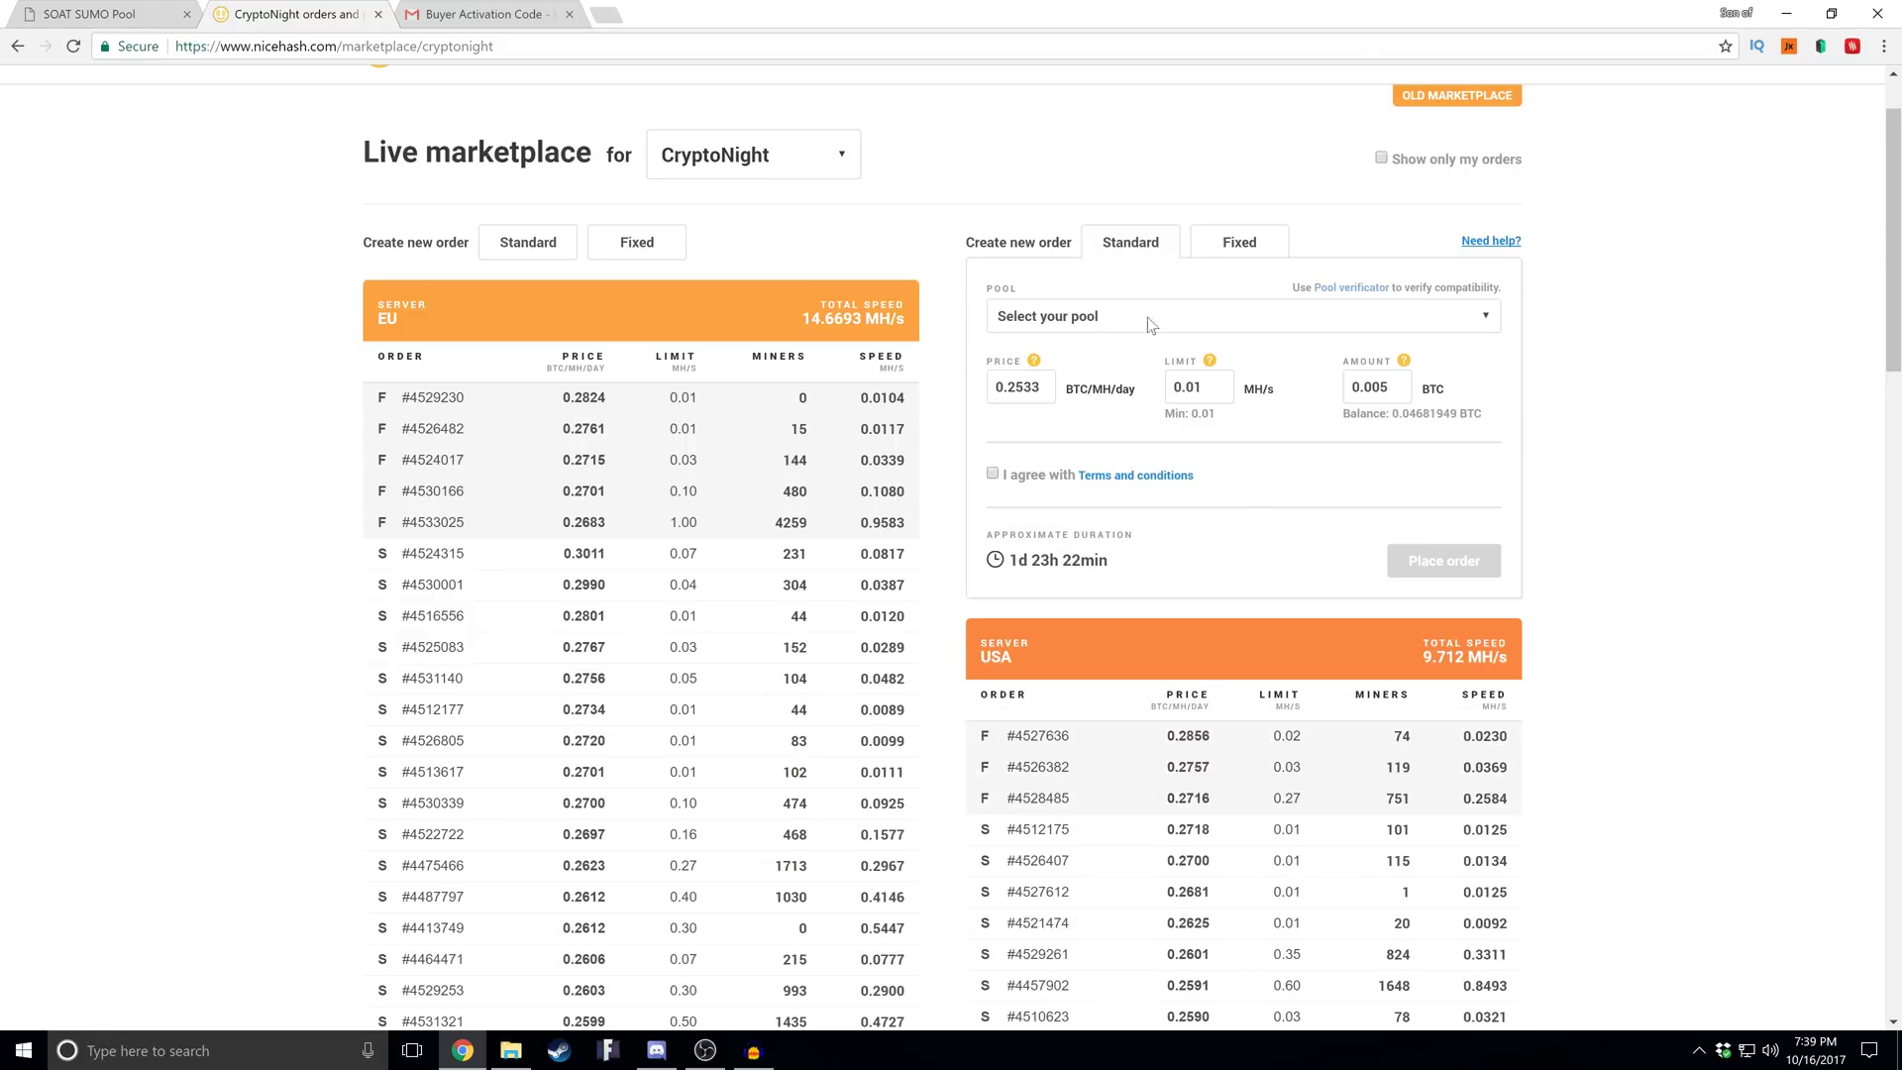
scroll(1128, 698, "down", 2)
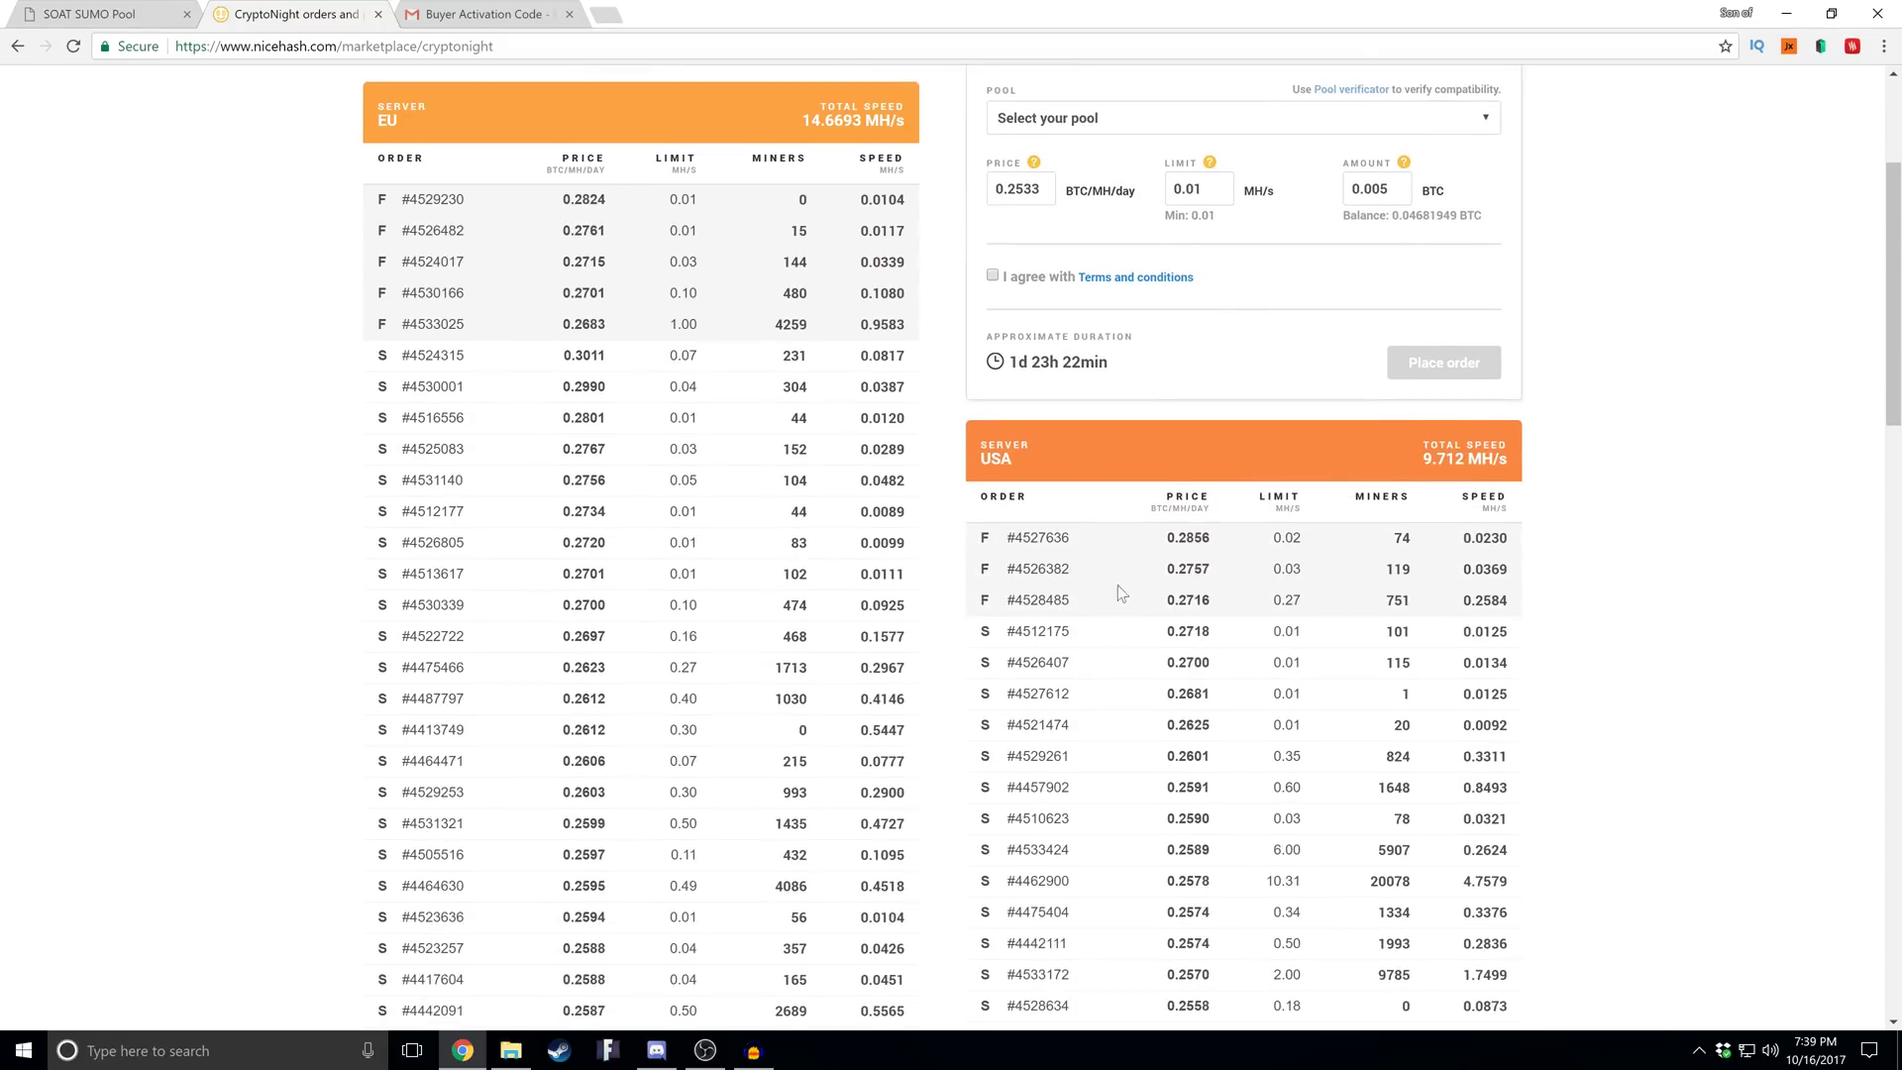
scroll(1120, 589, "up", 2)
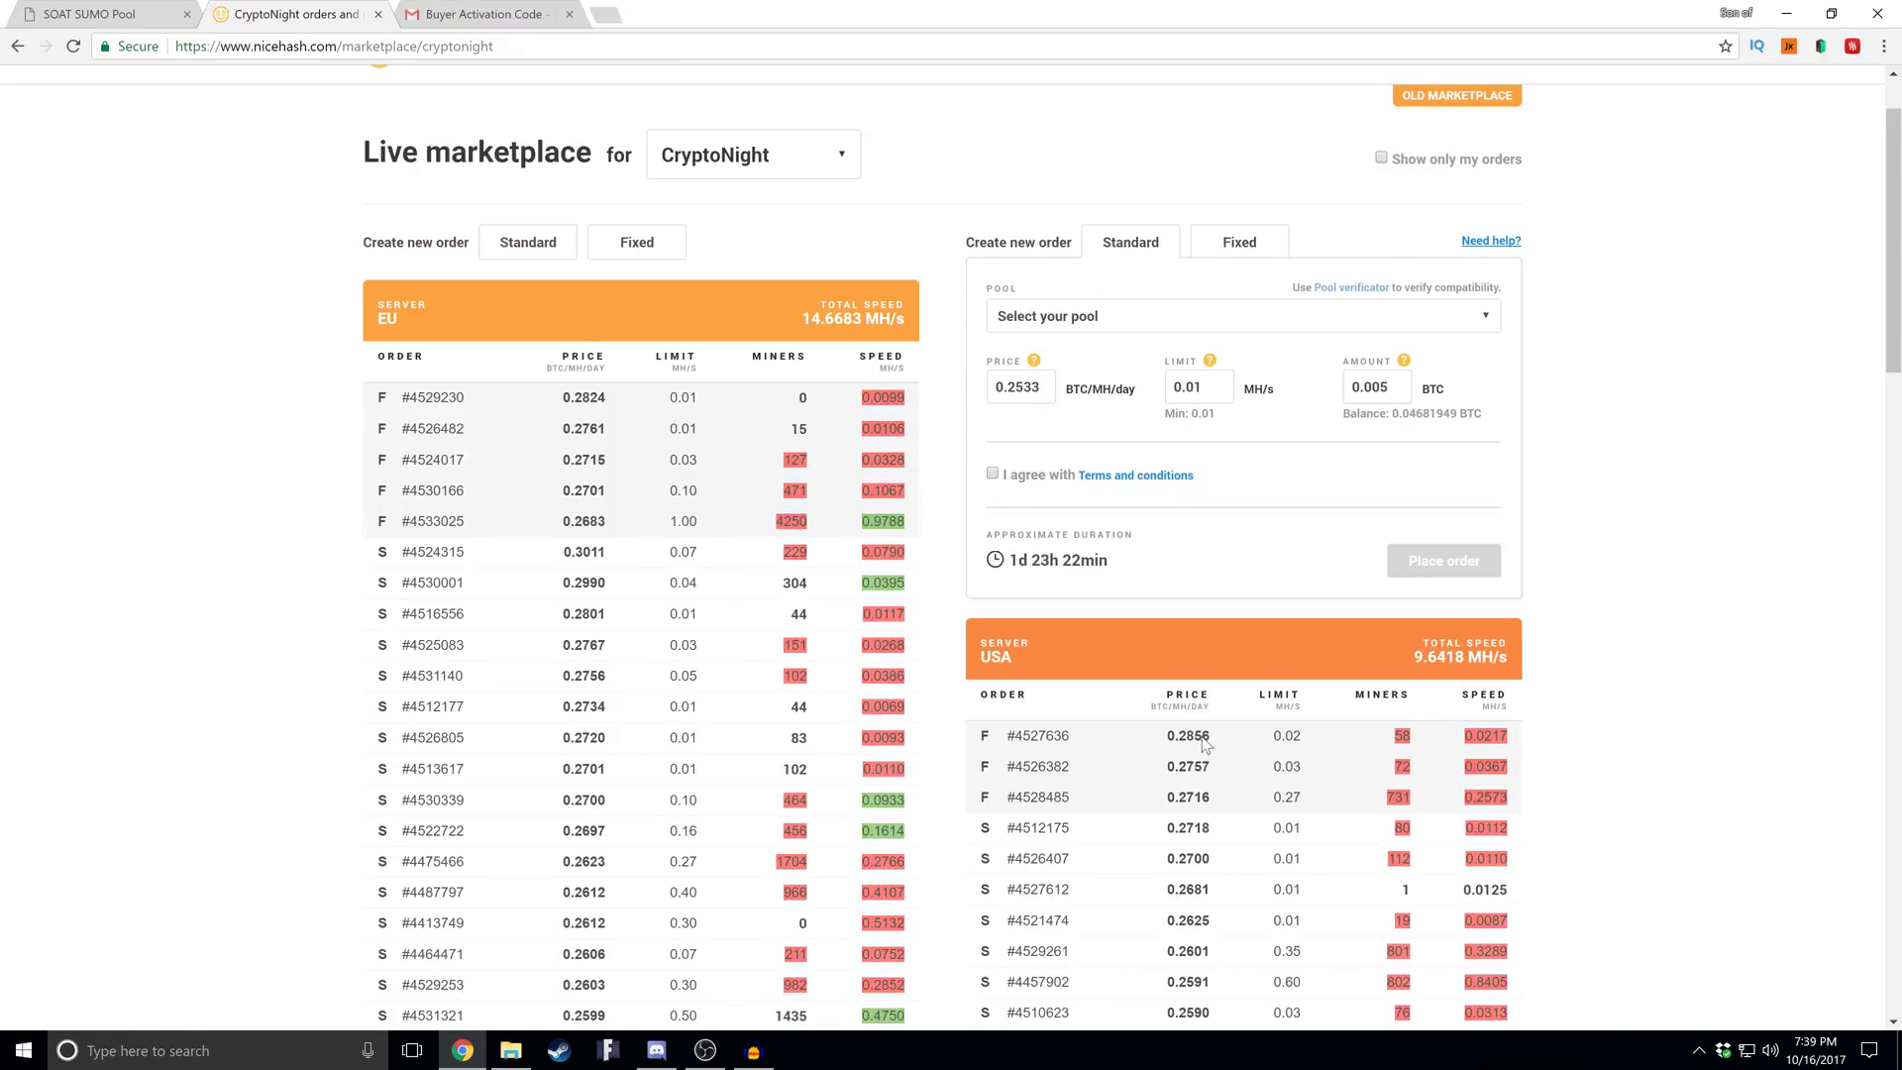
left_click_drag(1211, 735, 1129, 677)
key("ctrl+c")
double_click(1018, 386)
key("ctrl+v")
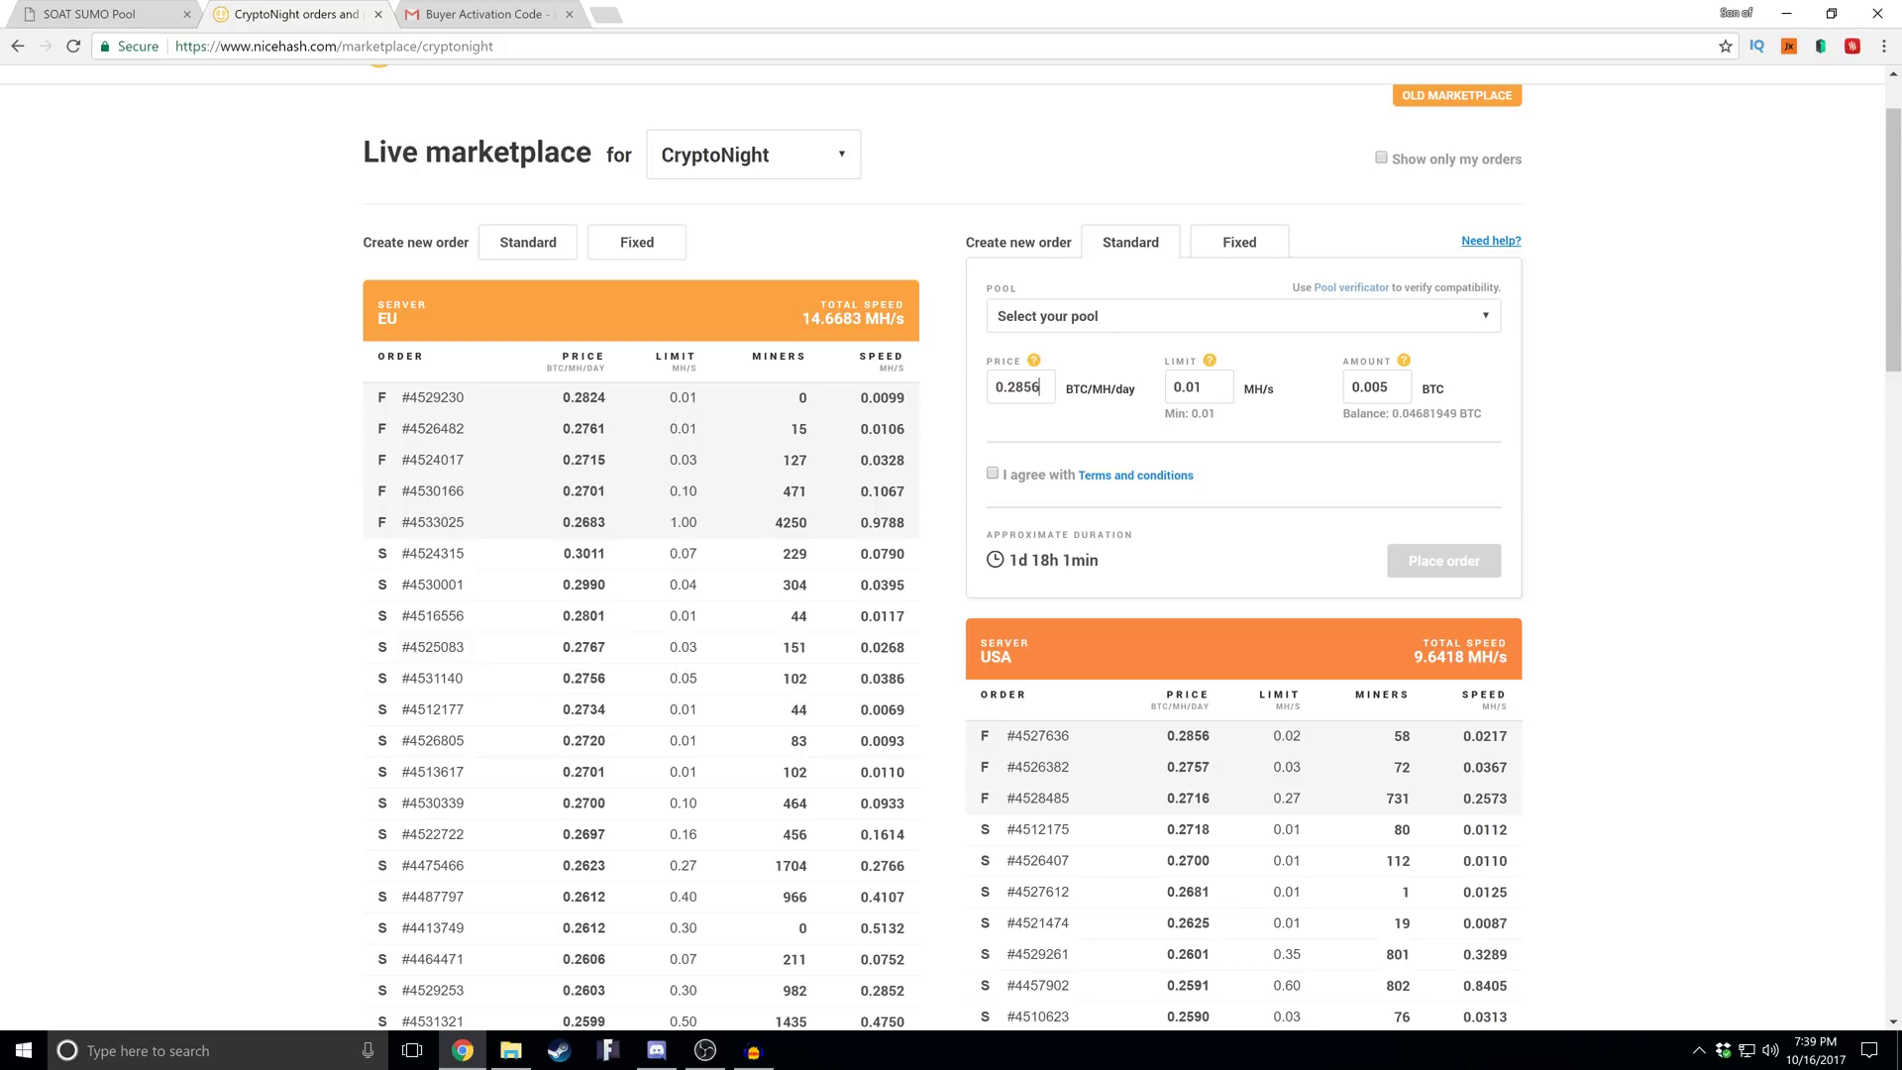
key("BackSpace")
scroll(991, 216, "up", 2)
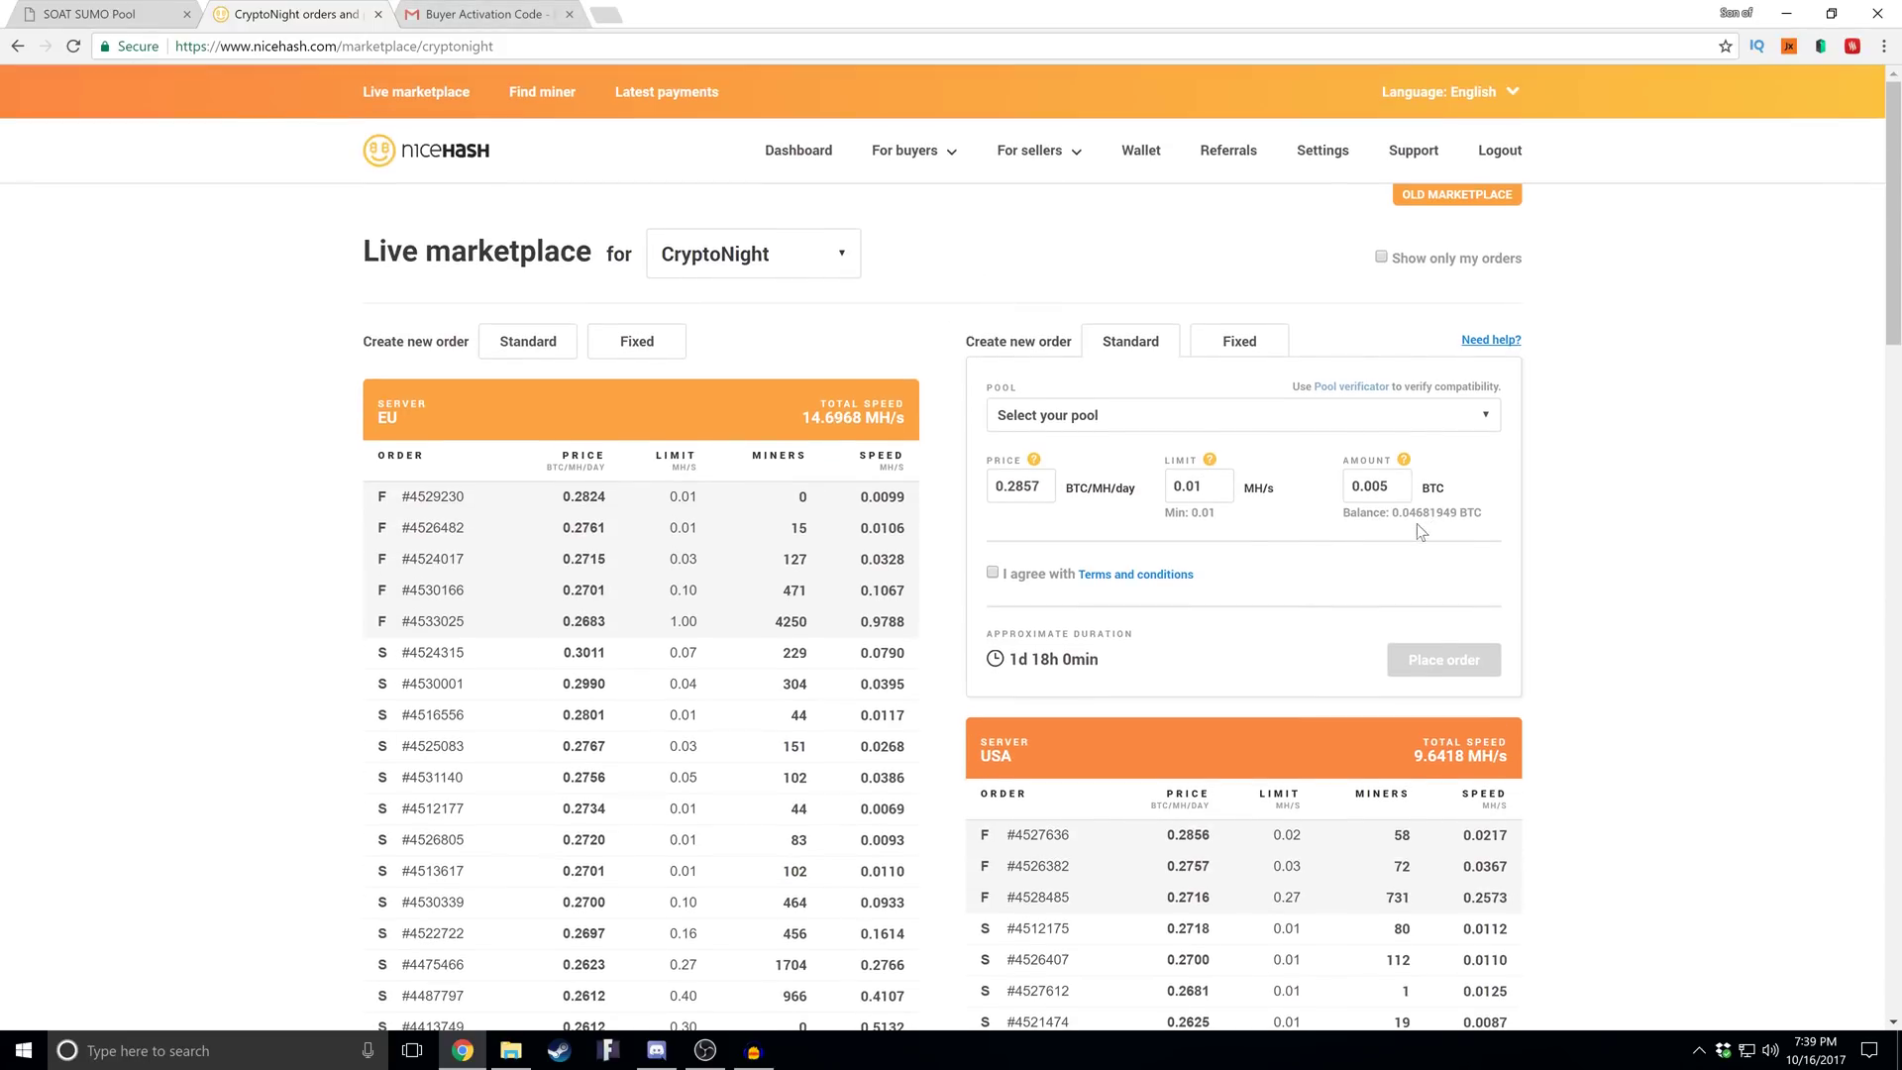
Set the new order's amount to 0.0468 BTC, in line with the available balance, and check the approximate duration
left_click_drag(1399, 516, 1423, 514)
left_click_drag(1393, 516, 1459, 526)
double_click(1397, 487)
type("0.0468")
mouse_move(1040, 658)
left_mouse_down()
mouse_move(1019, 661)
mouse_move(1074, 649)
left_mouse_up()
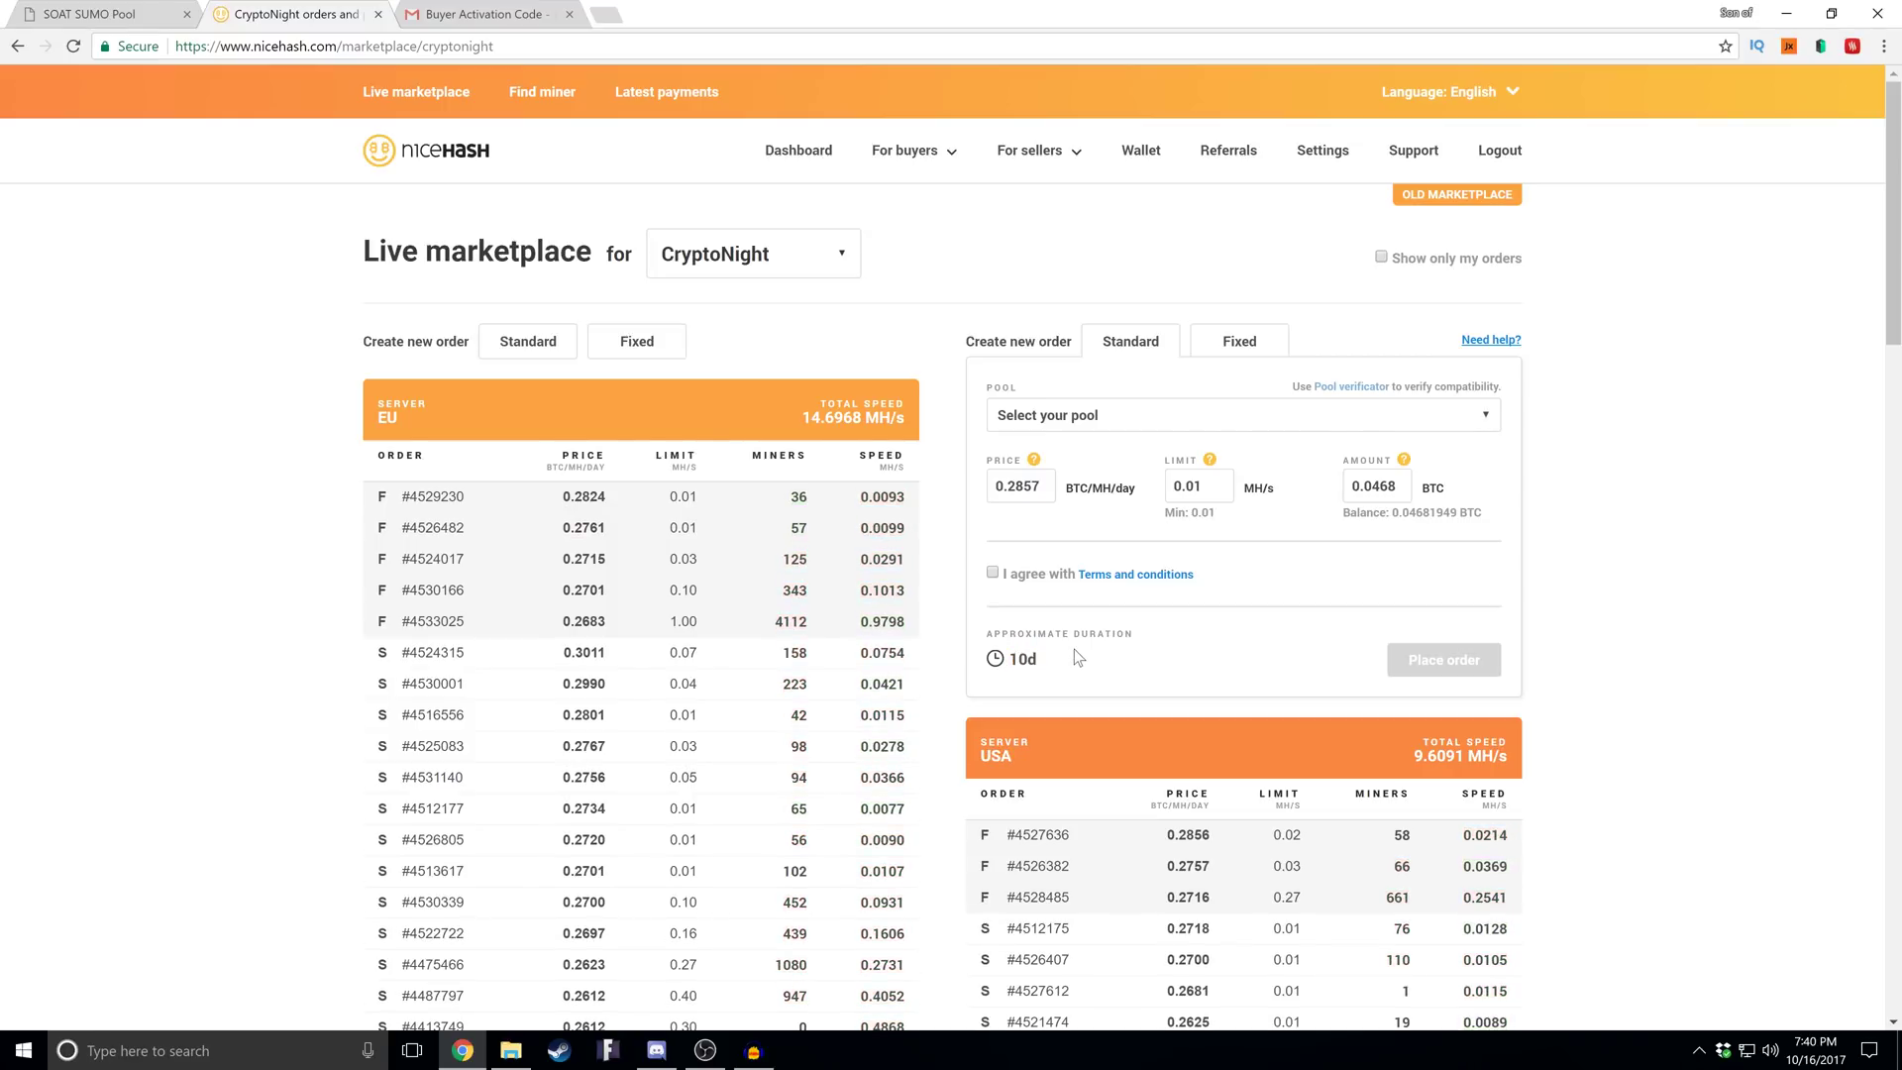
Set the new order's speed limit to 0.02 MH/s and highlight the approximate duration
key("BackSpace")
type("2")
scroll(1193, 639, "down", 1)
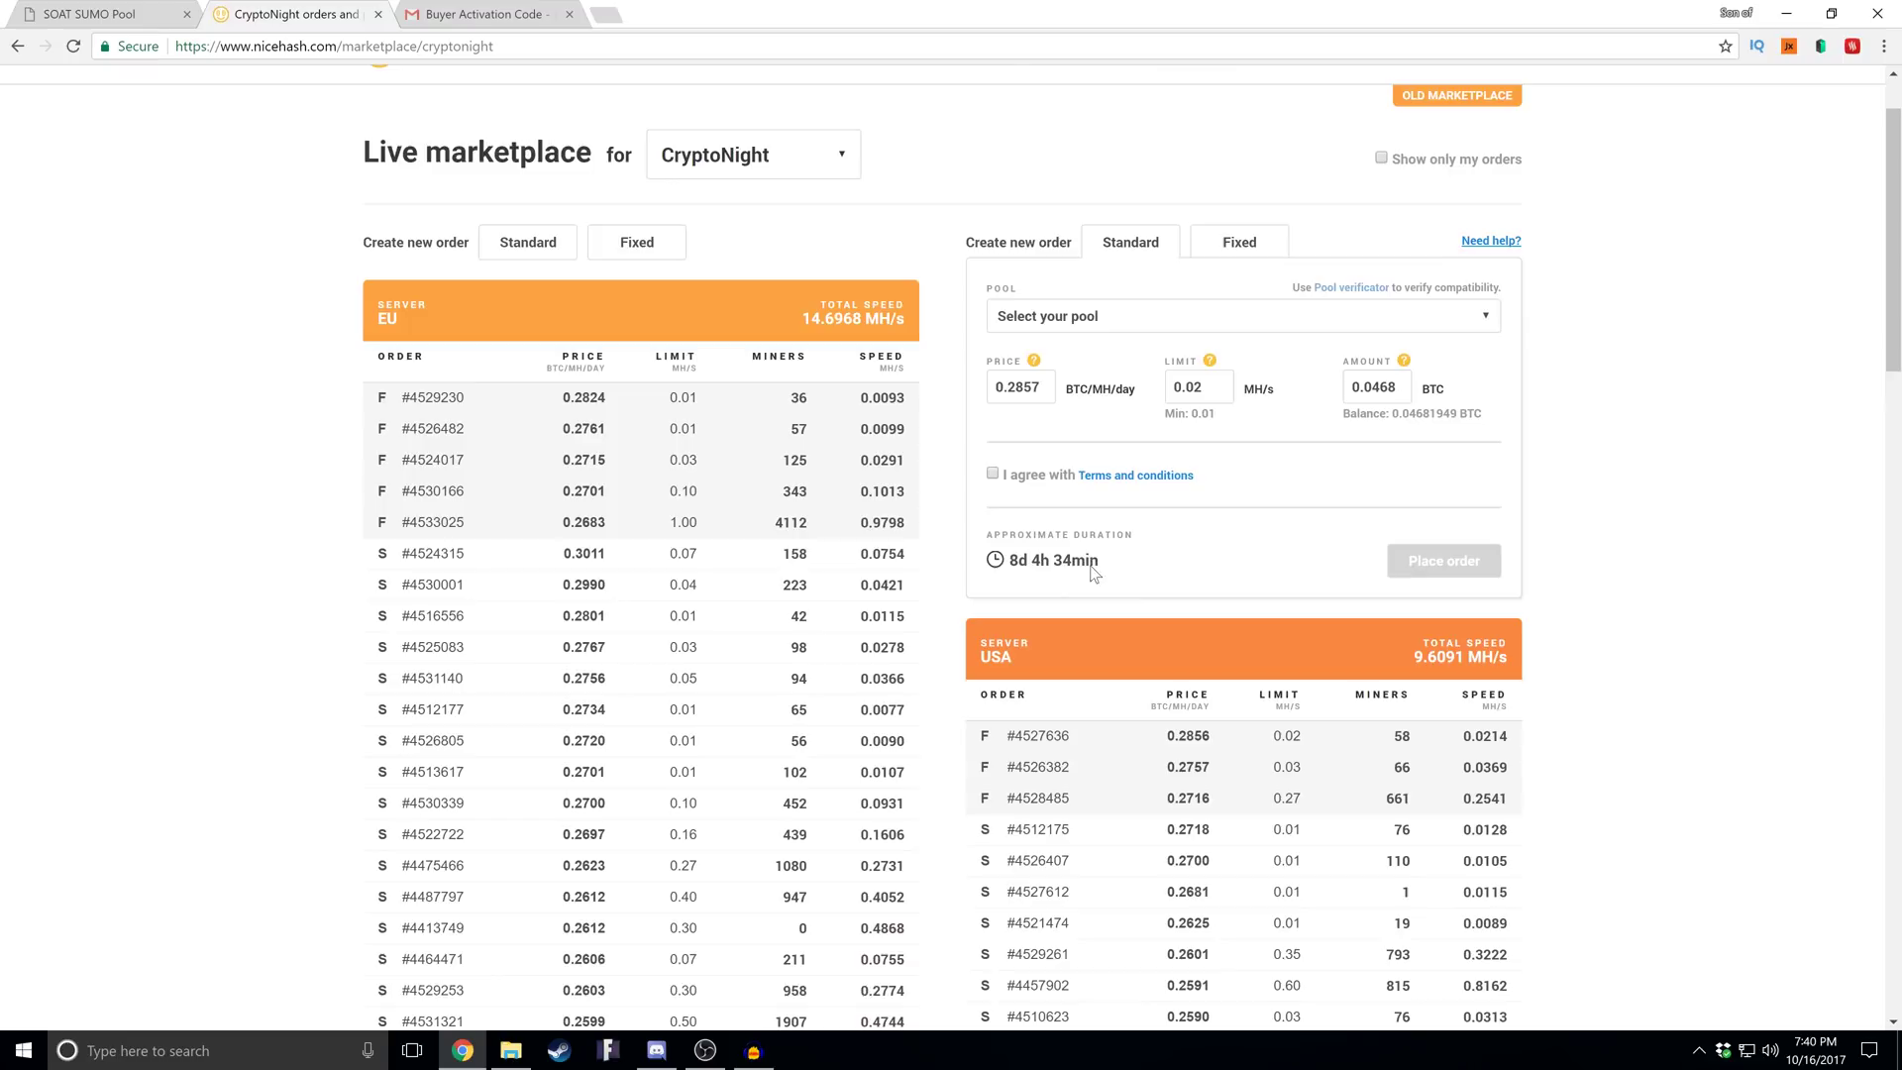
left_click_drag(1007, 563, 1140, 566)
left_click(1139, 567)
Try a speed limit of 0.03 MH/s for the order and set it back to 0.02 MH/s
key("BackSpace")
type("3")
key("BackSpace")
type("2")
Agree to the terms and conditions, choose SumopoolSOAT as the order's pool and place the order
scroll(1245, 519, "down", 1)
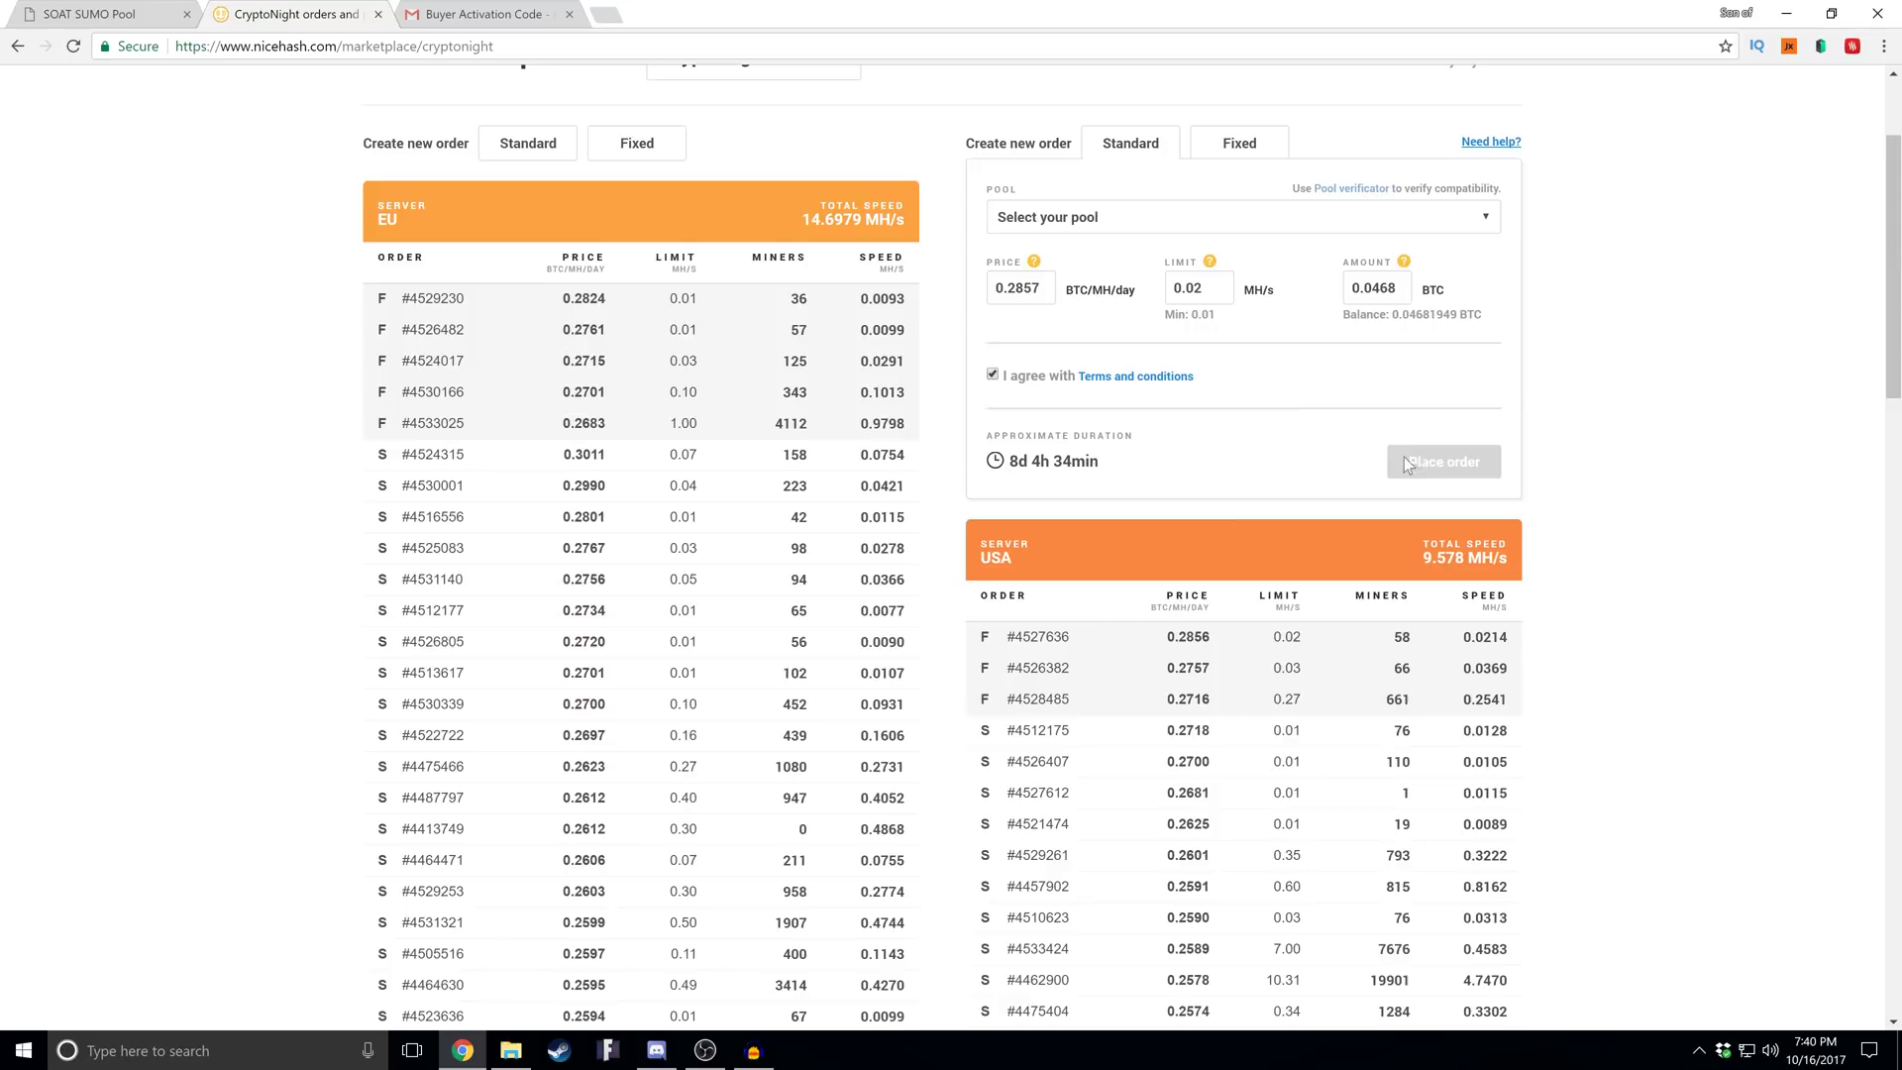
scroll(1405, 456, "up", 1)
left_click(1197, 327)
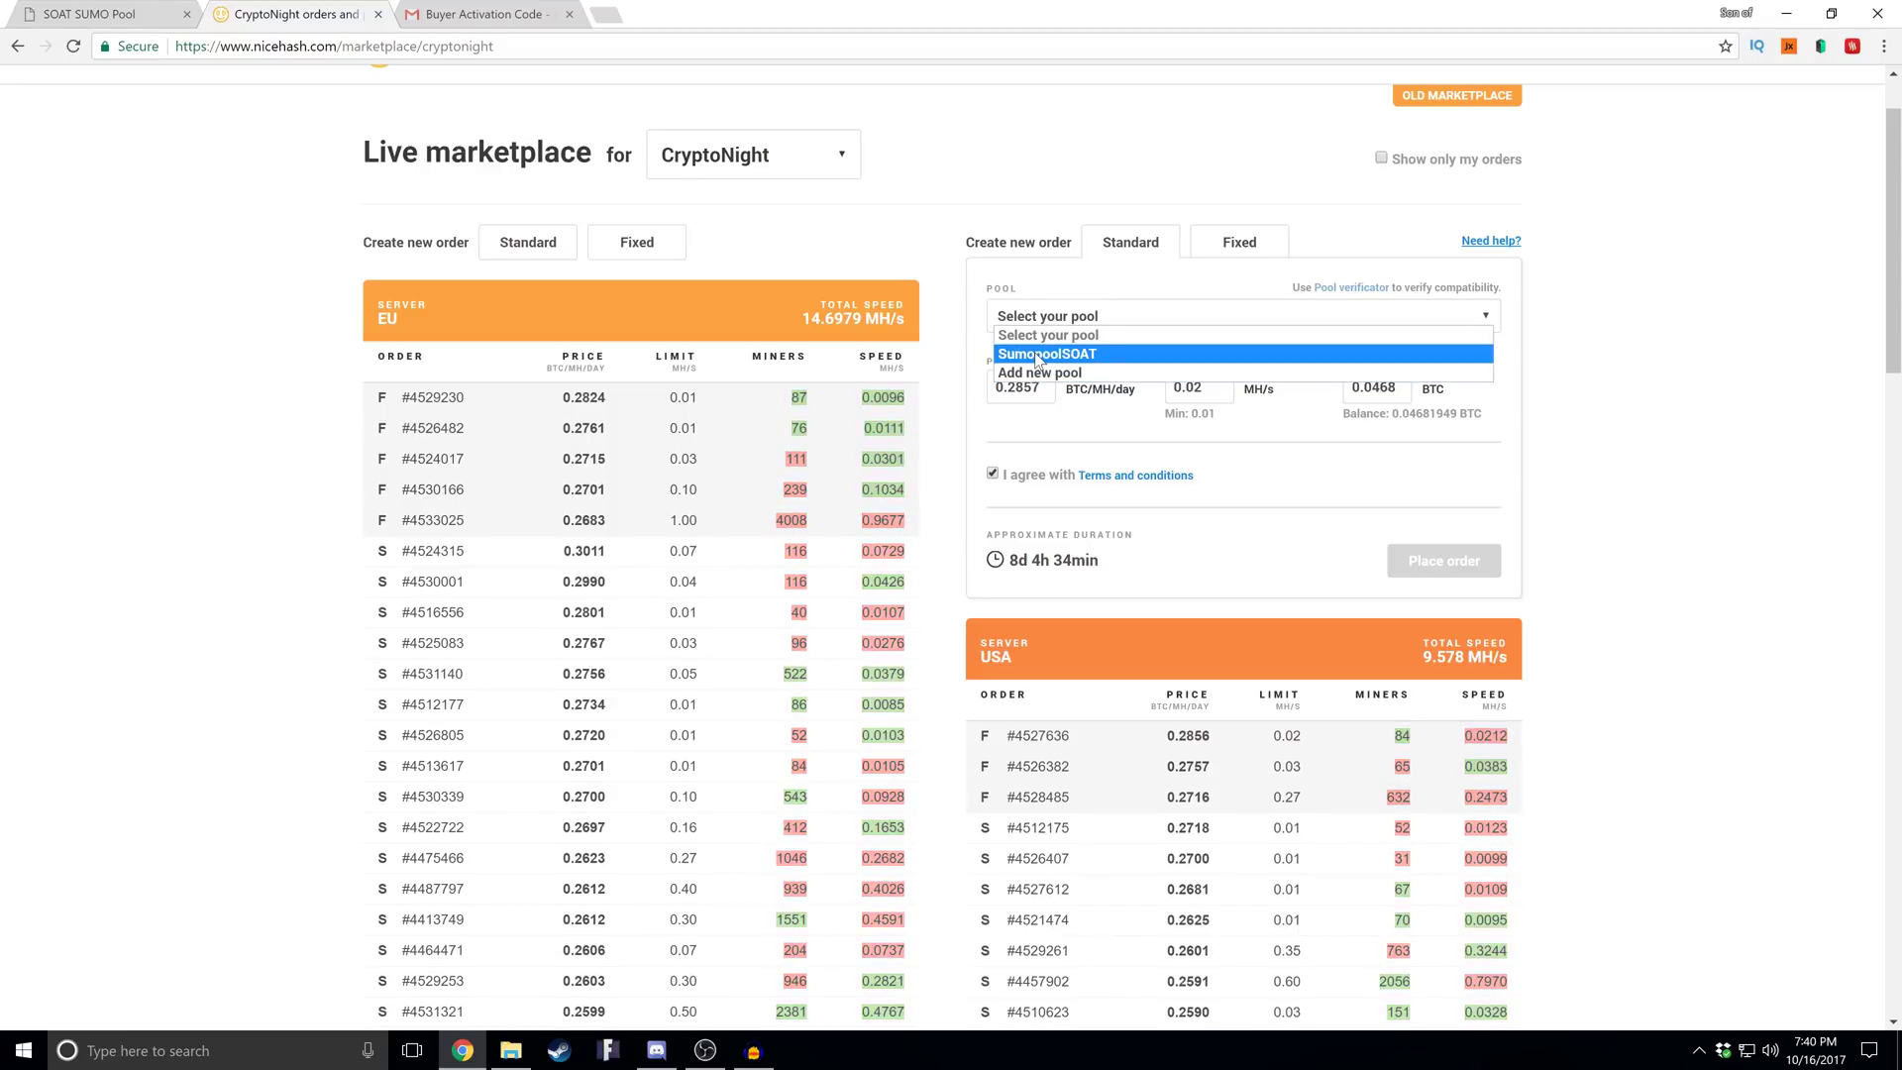
left_click(1036, 355)
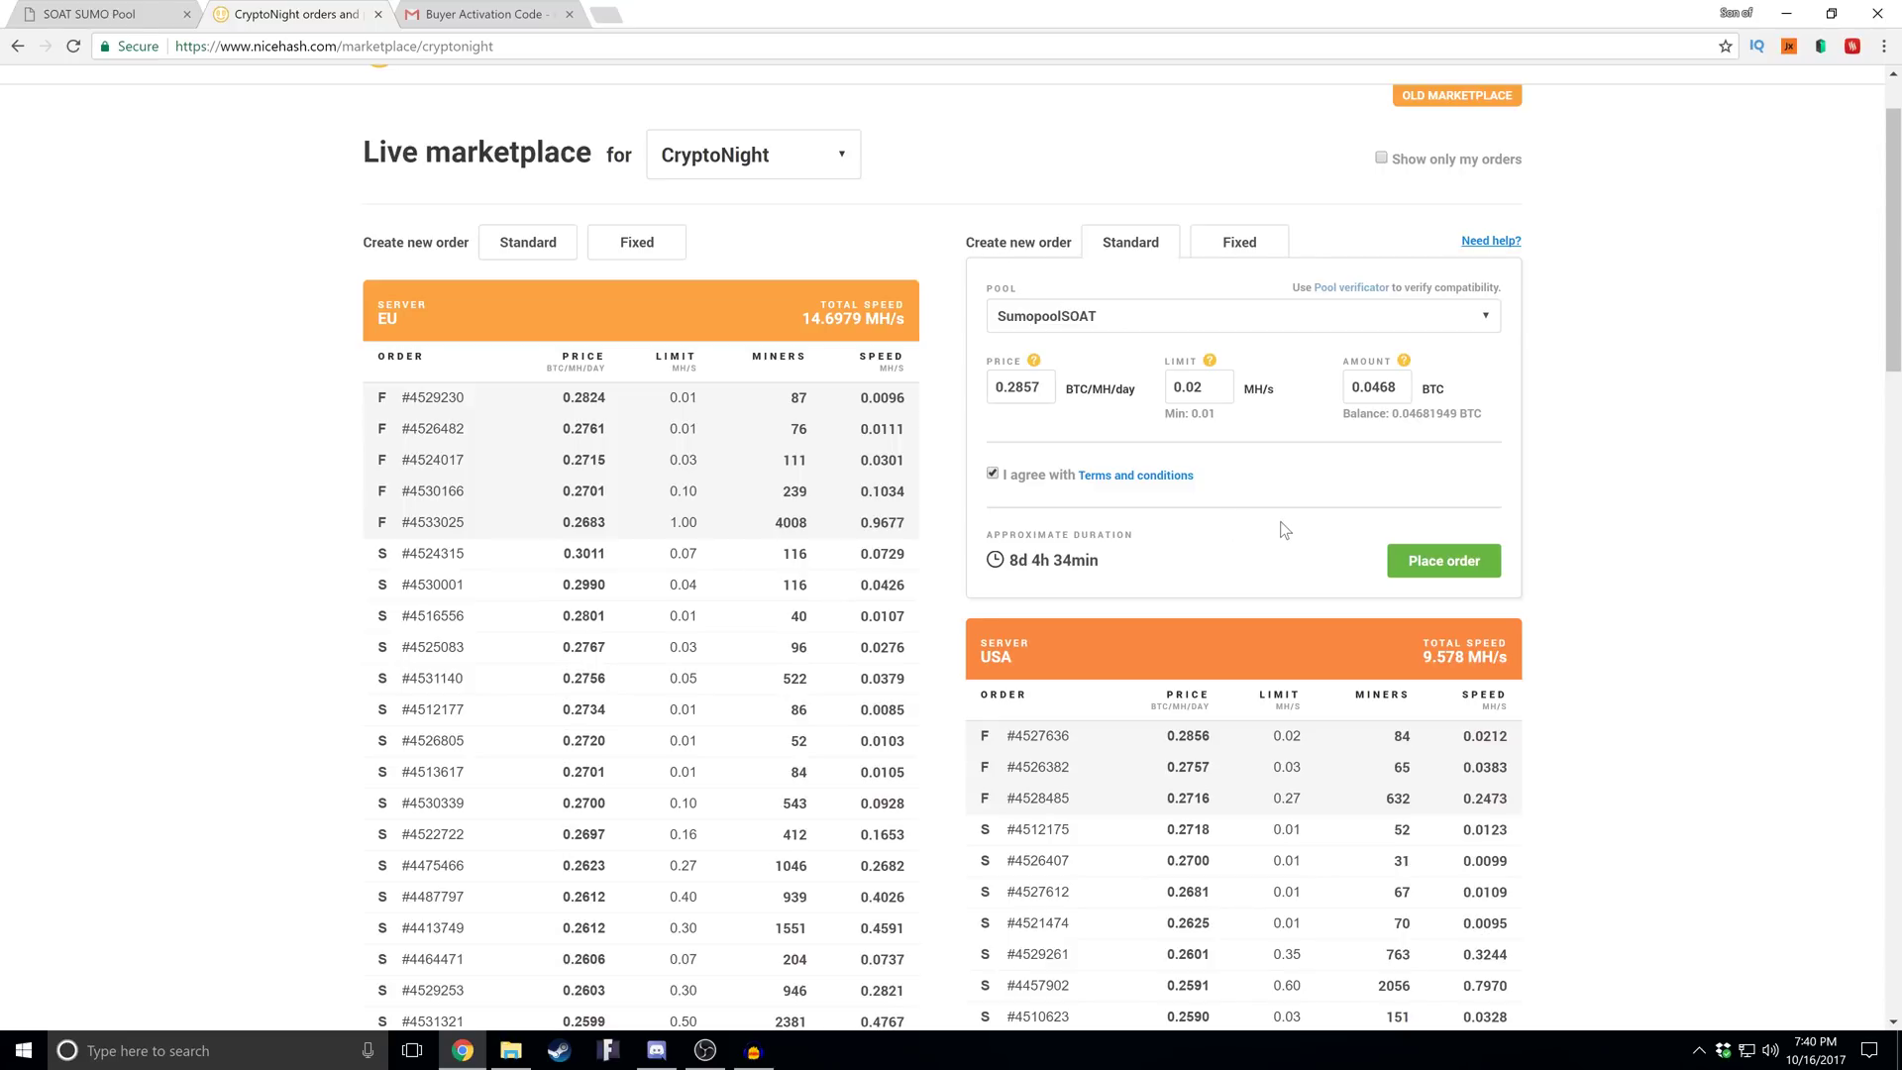
scroll(1298, 520, "down", 1)
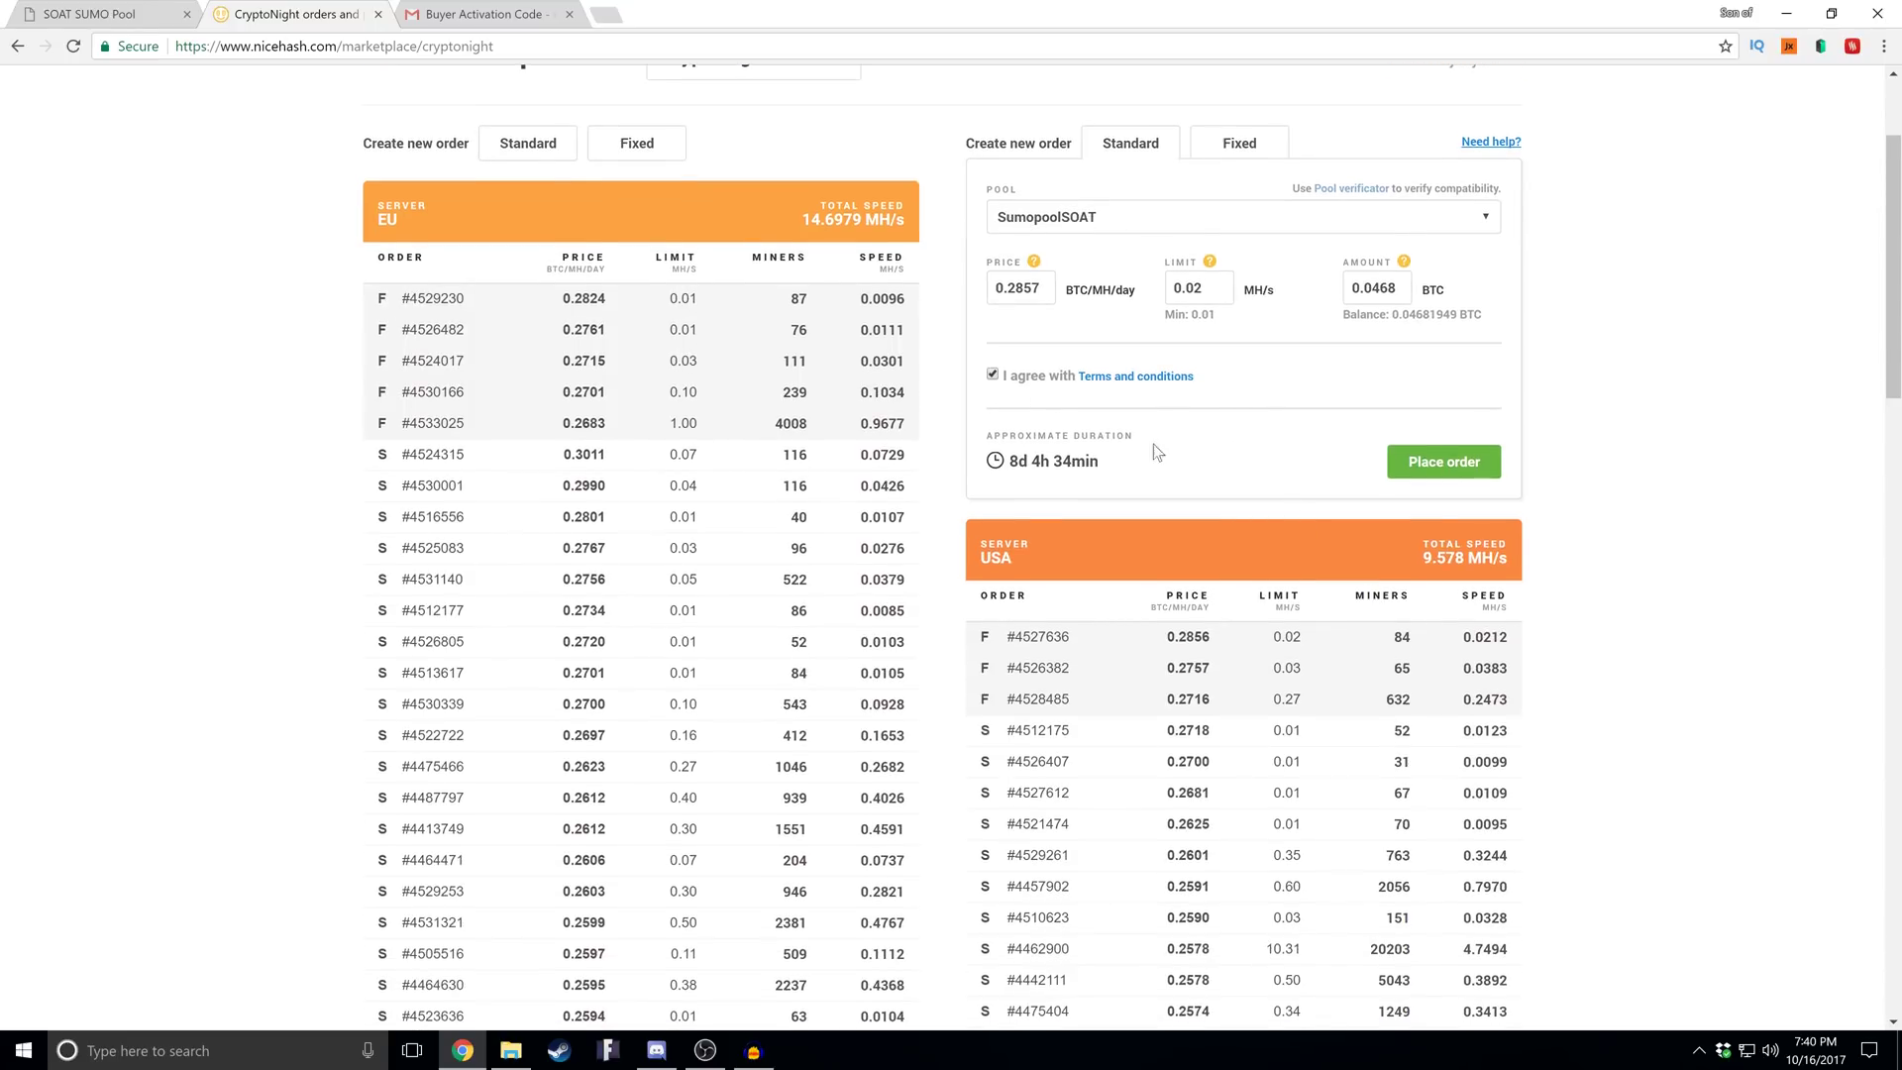
left_click(1451, 466)
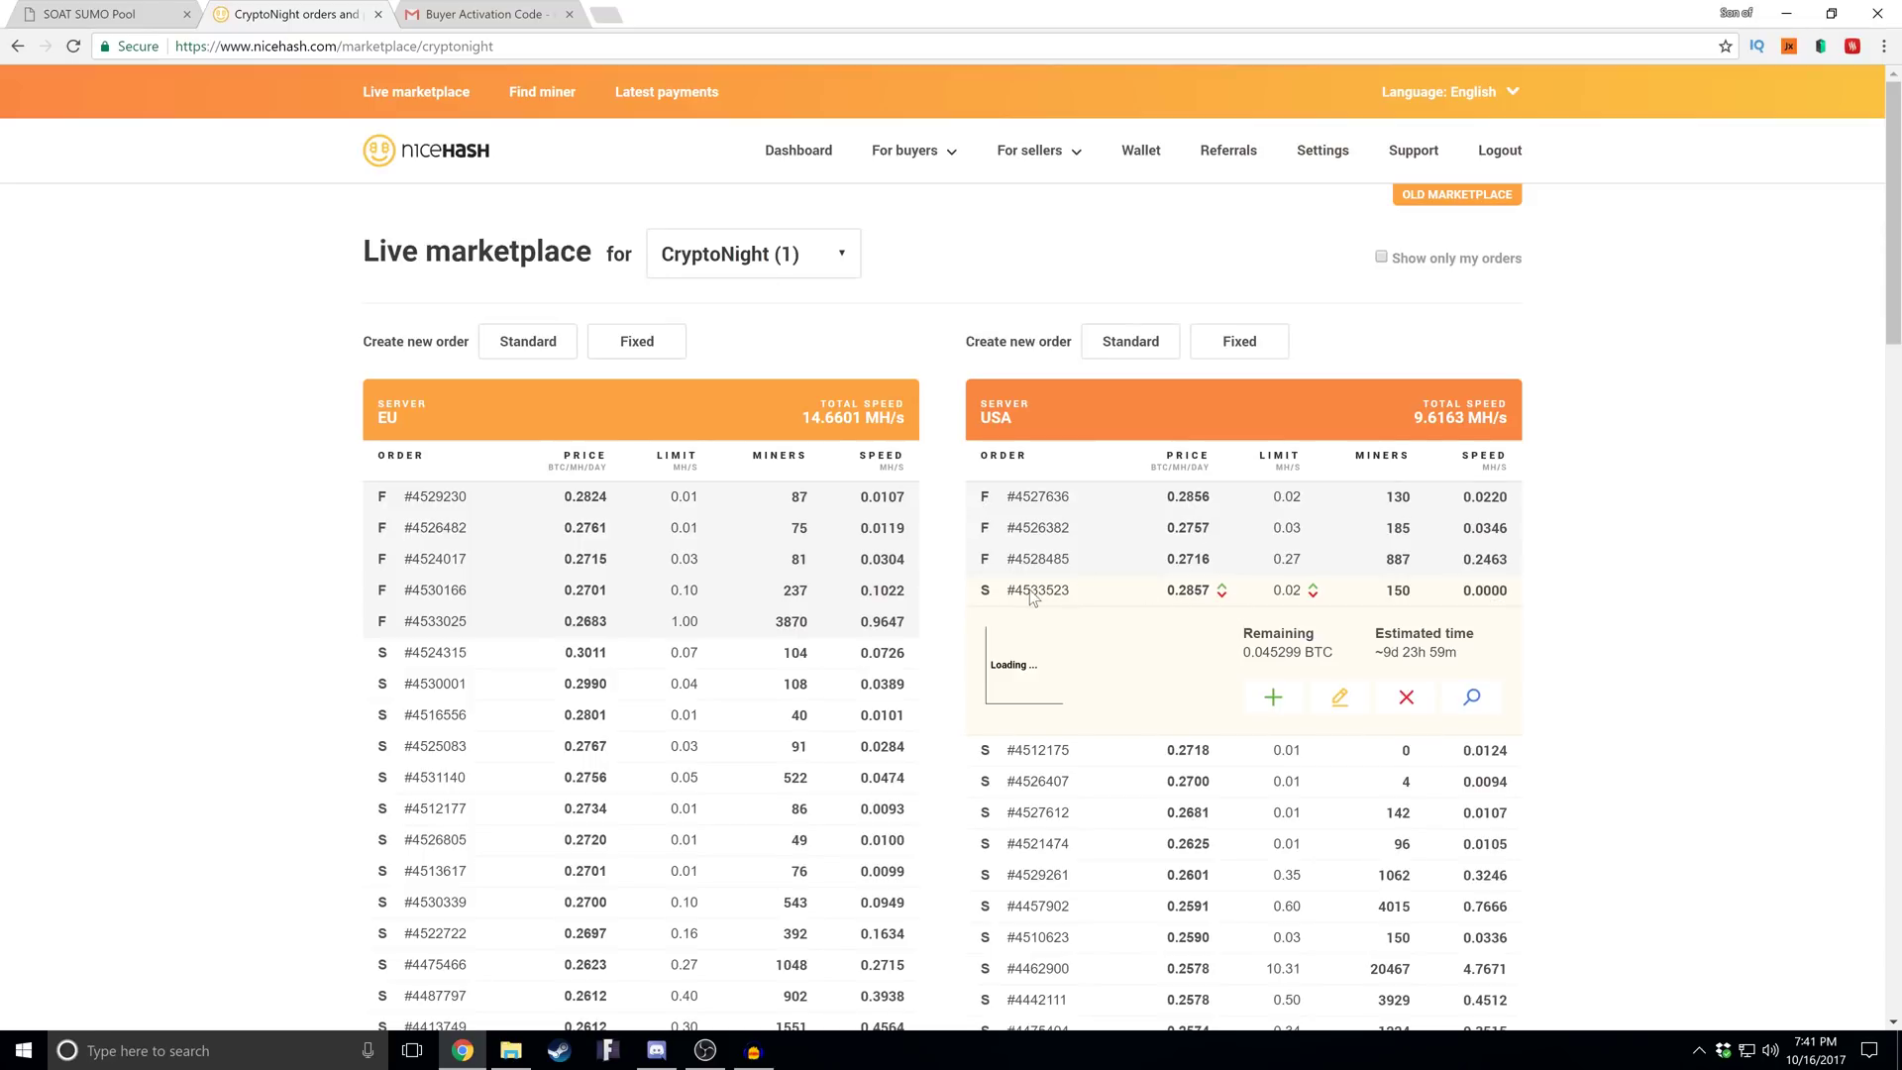
Try to save the placed order with price 0.2857 BTC/MH/day and limit 0.02 MH/s, and close its editor
left_click(1341, 699)
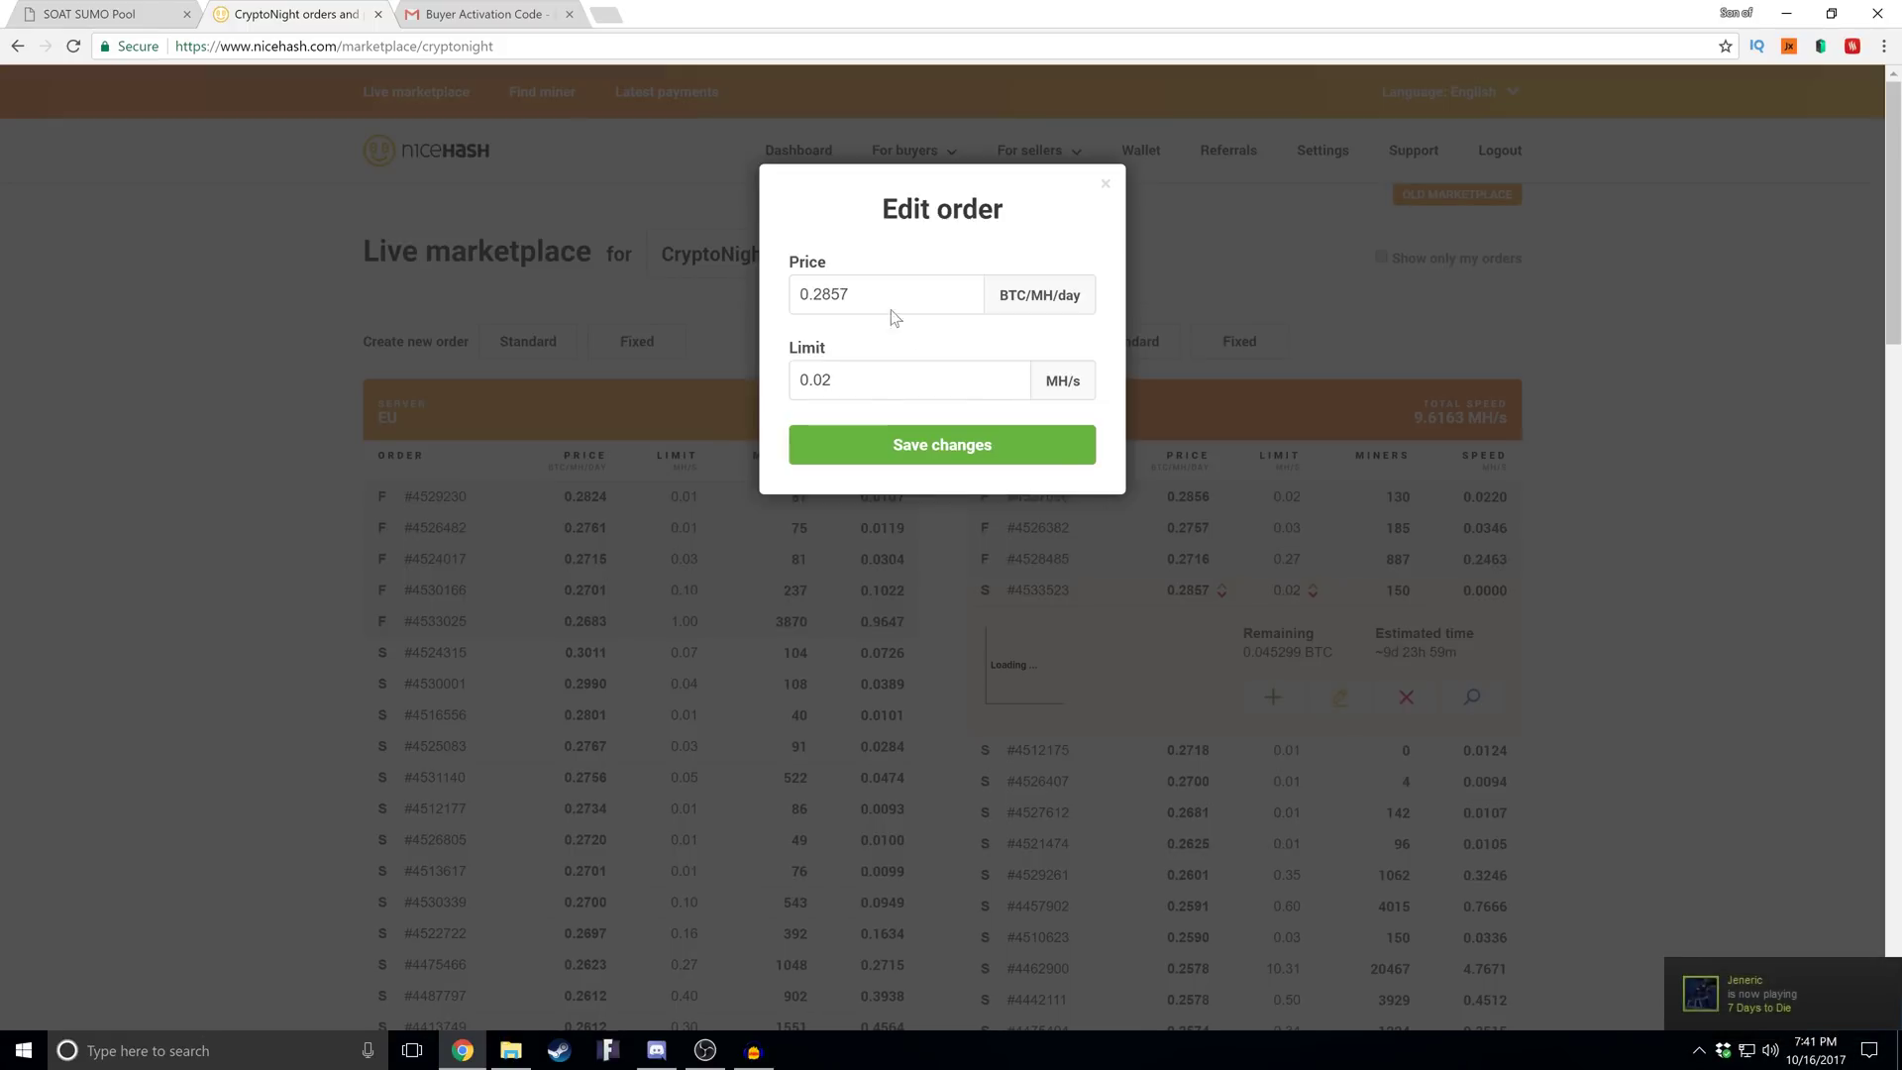
key("ctrl+a")
left_click(935, 307)
left_click(1032, 462)
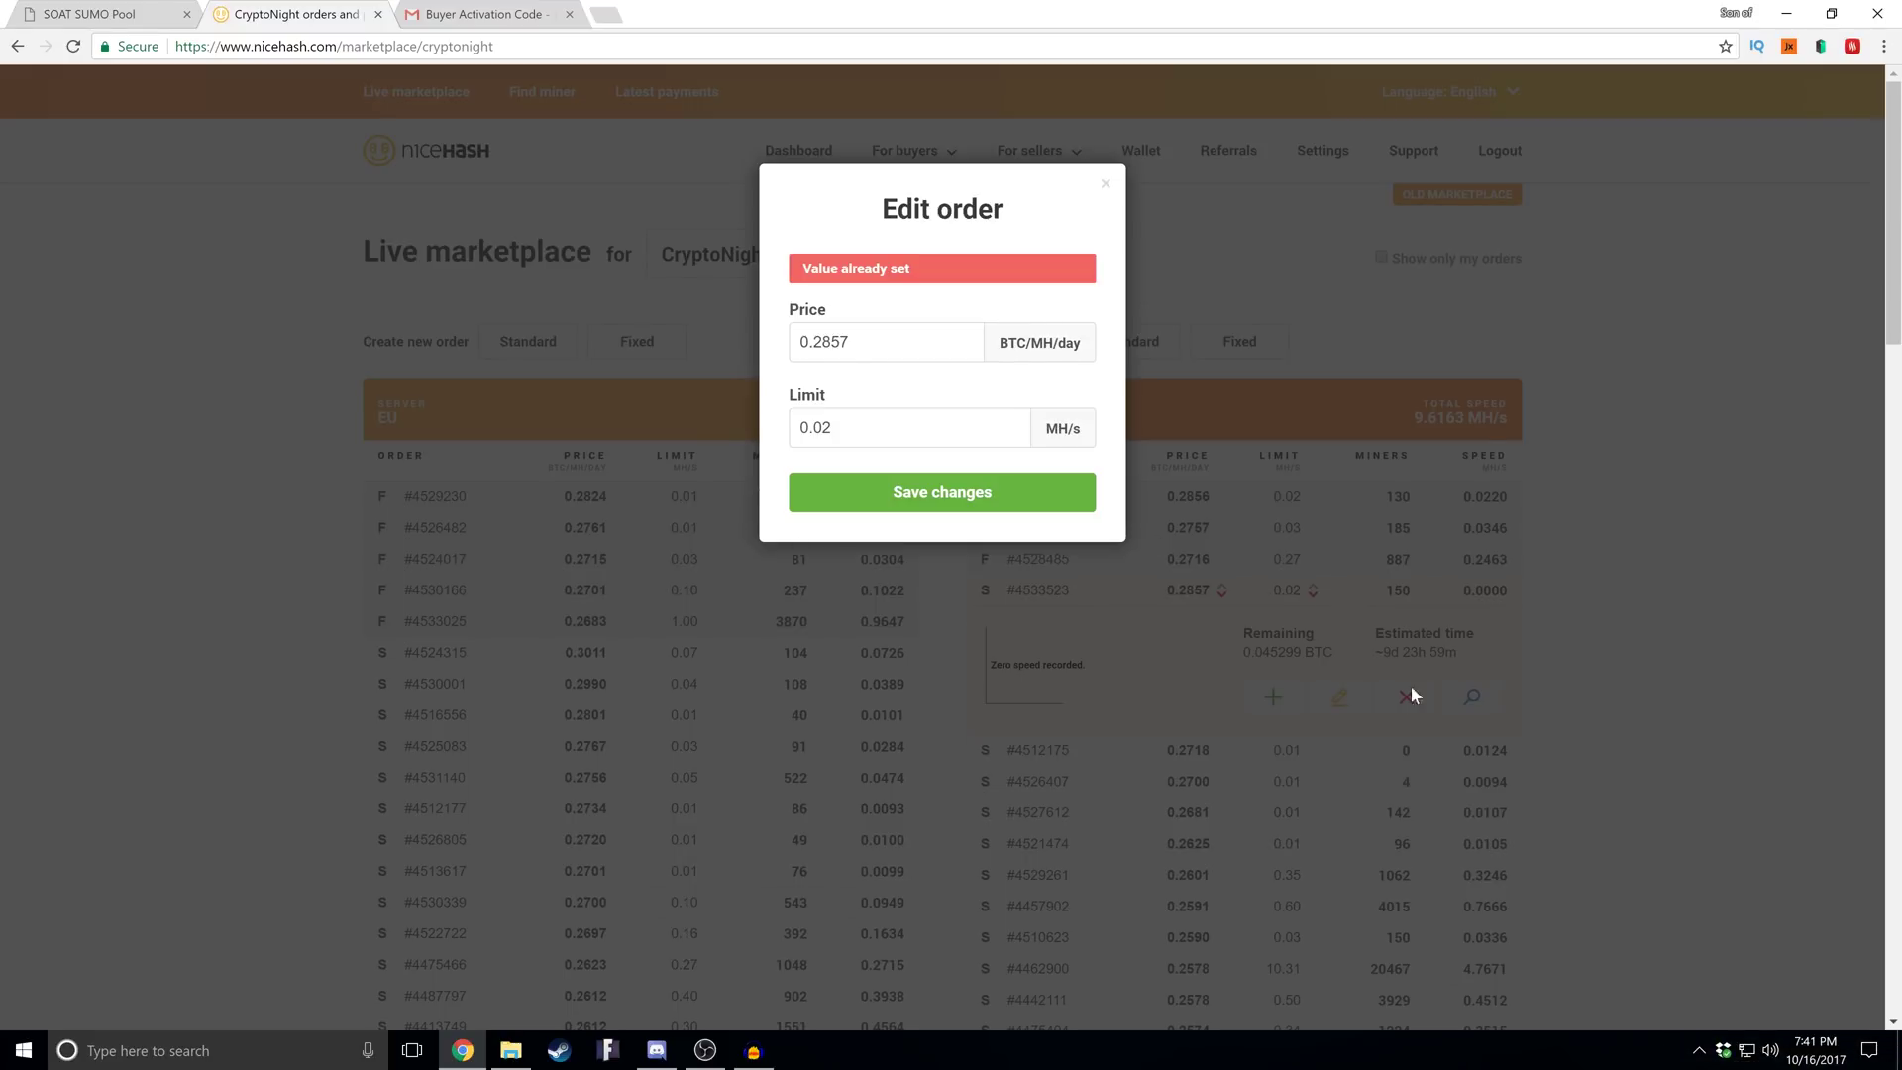
left_click(1412, 690)
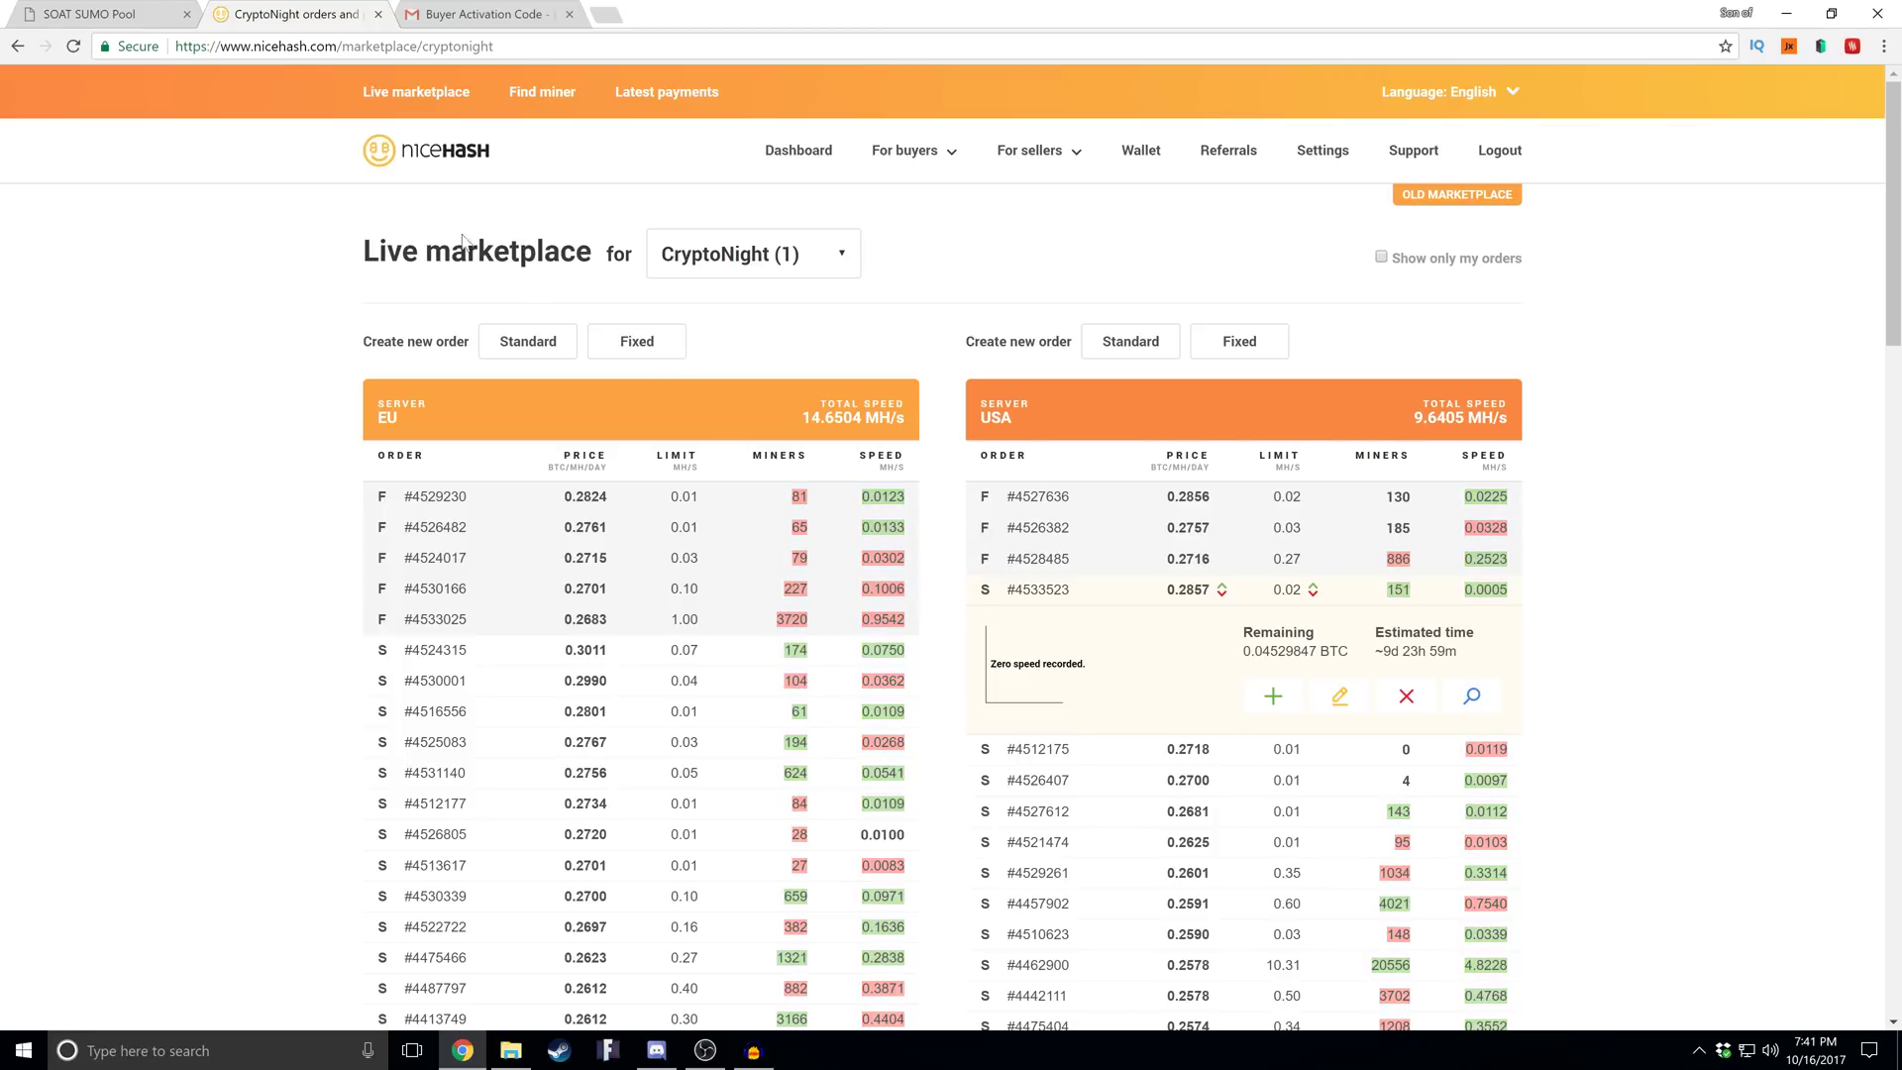
Look up the wallet address on SOAT SUMO Pool and review its hash rate chart and payment history
left_click(89, 14)
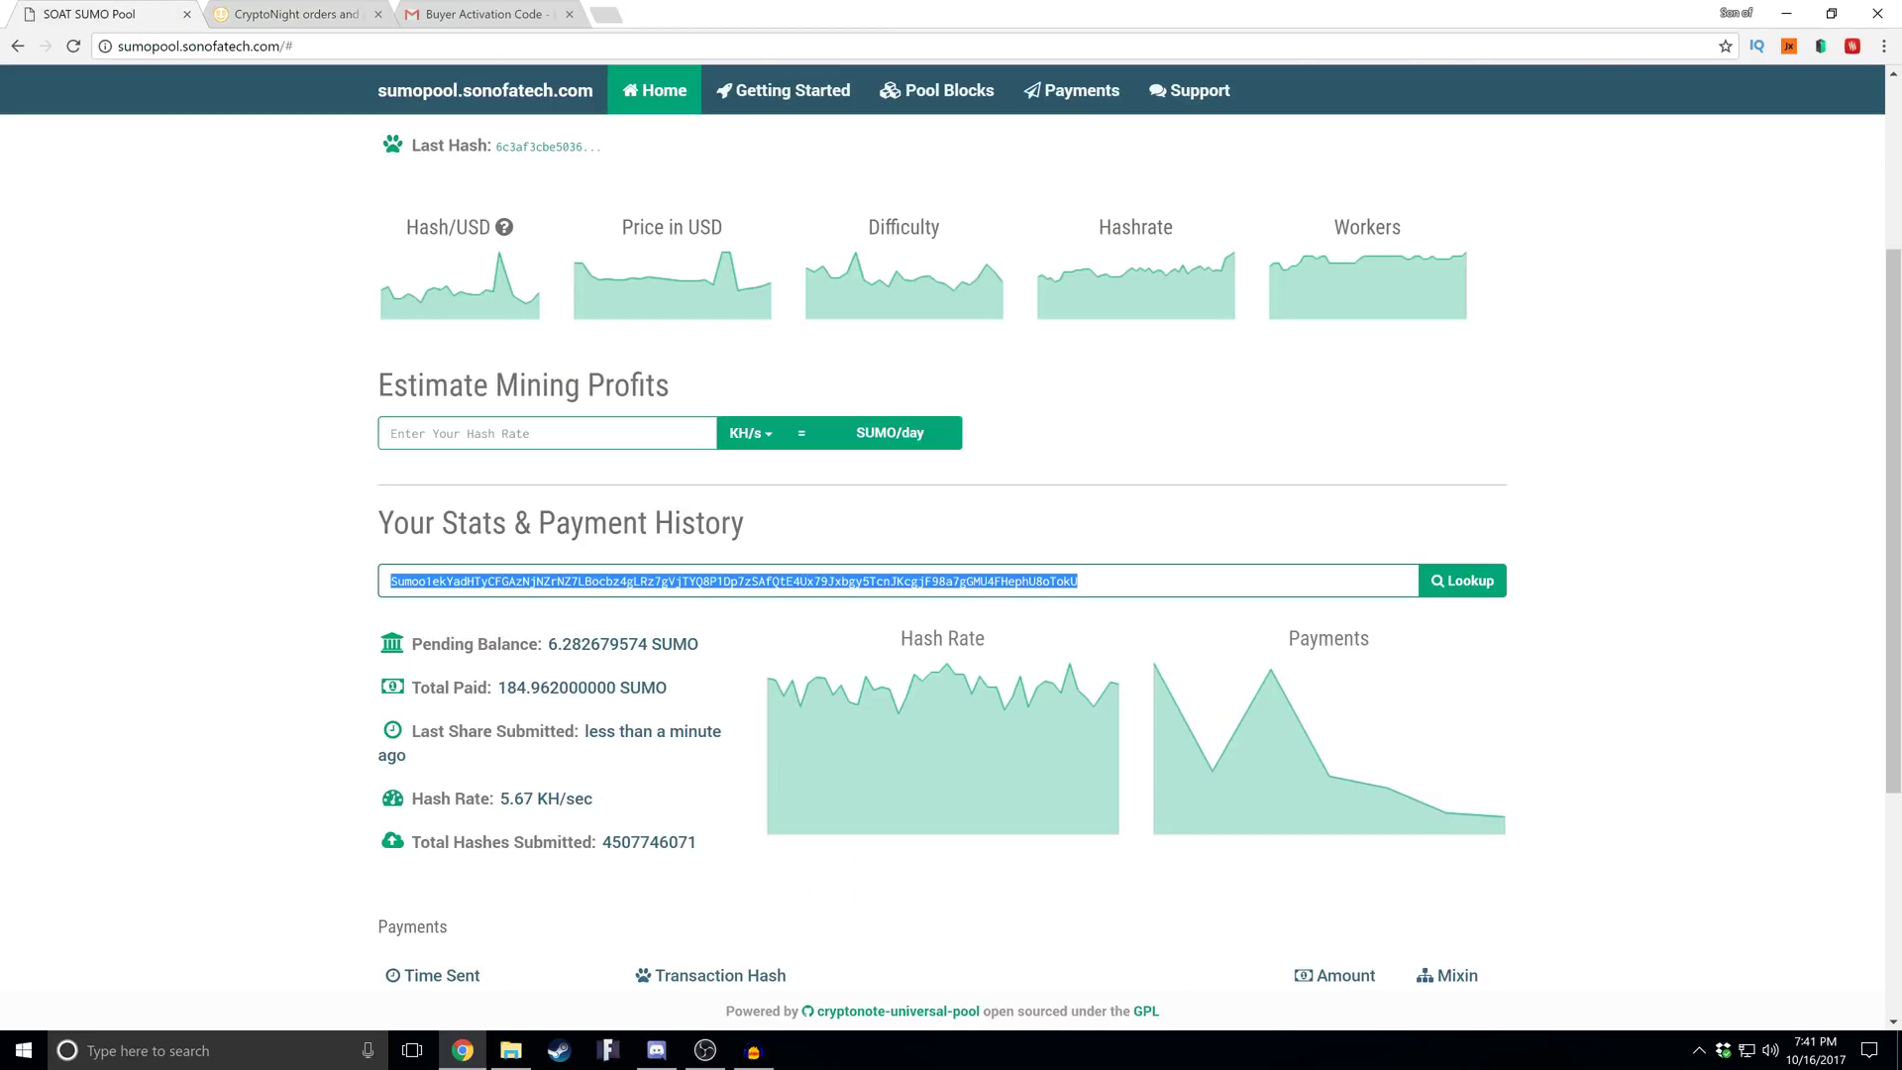
left_click(1462, 581)
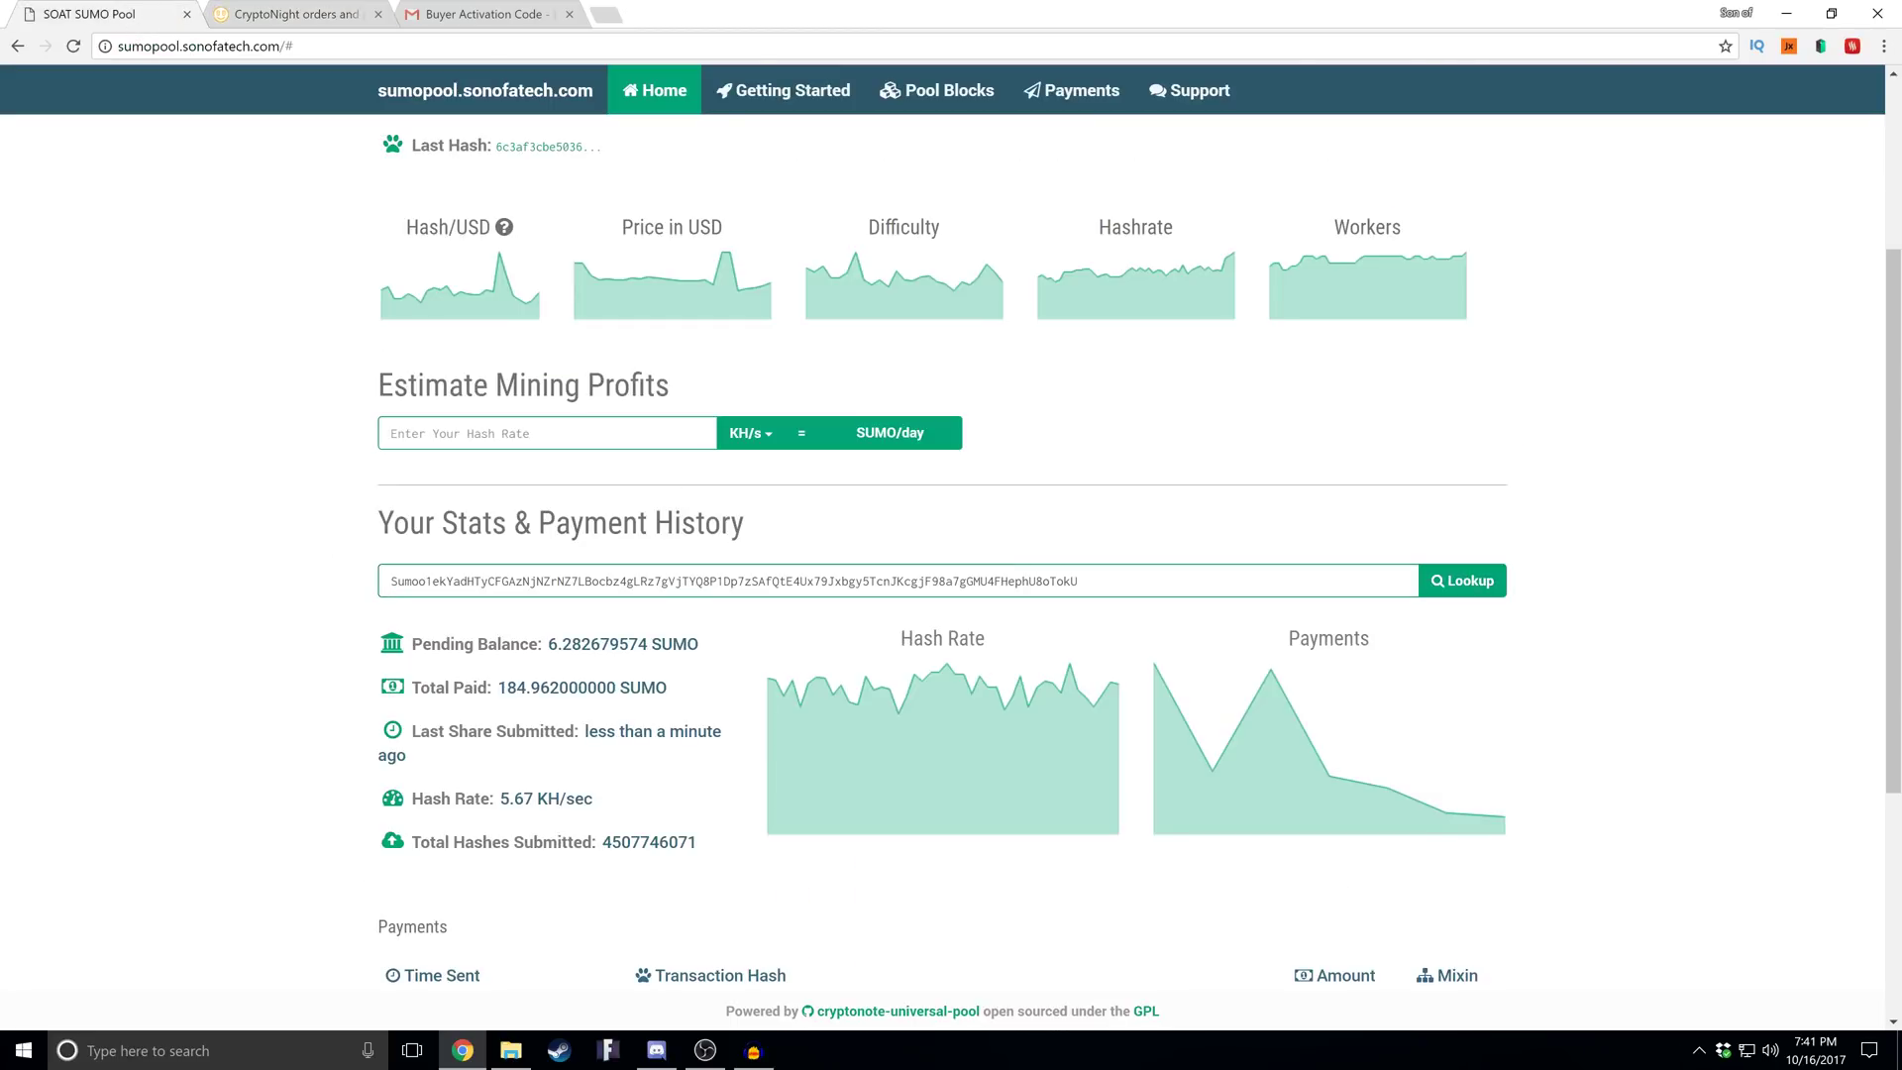
key("ctrl+a")
left_click(1462, 581)
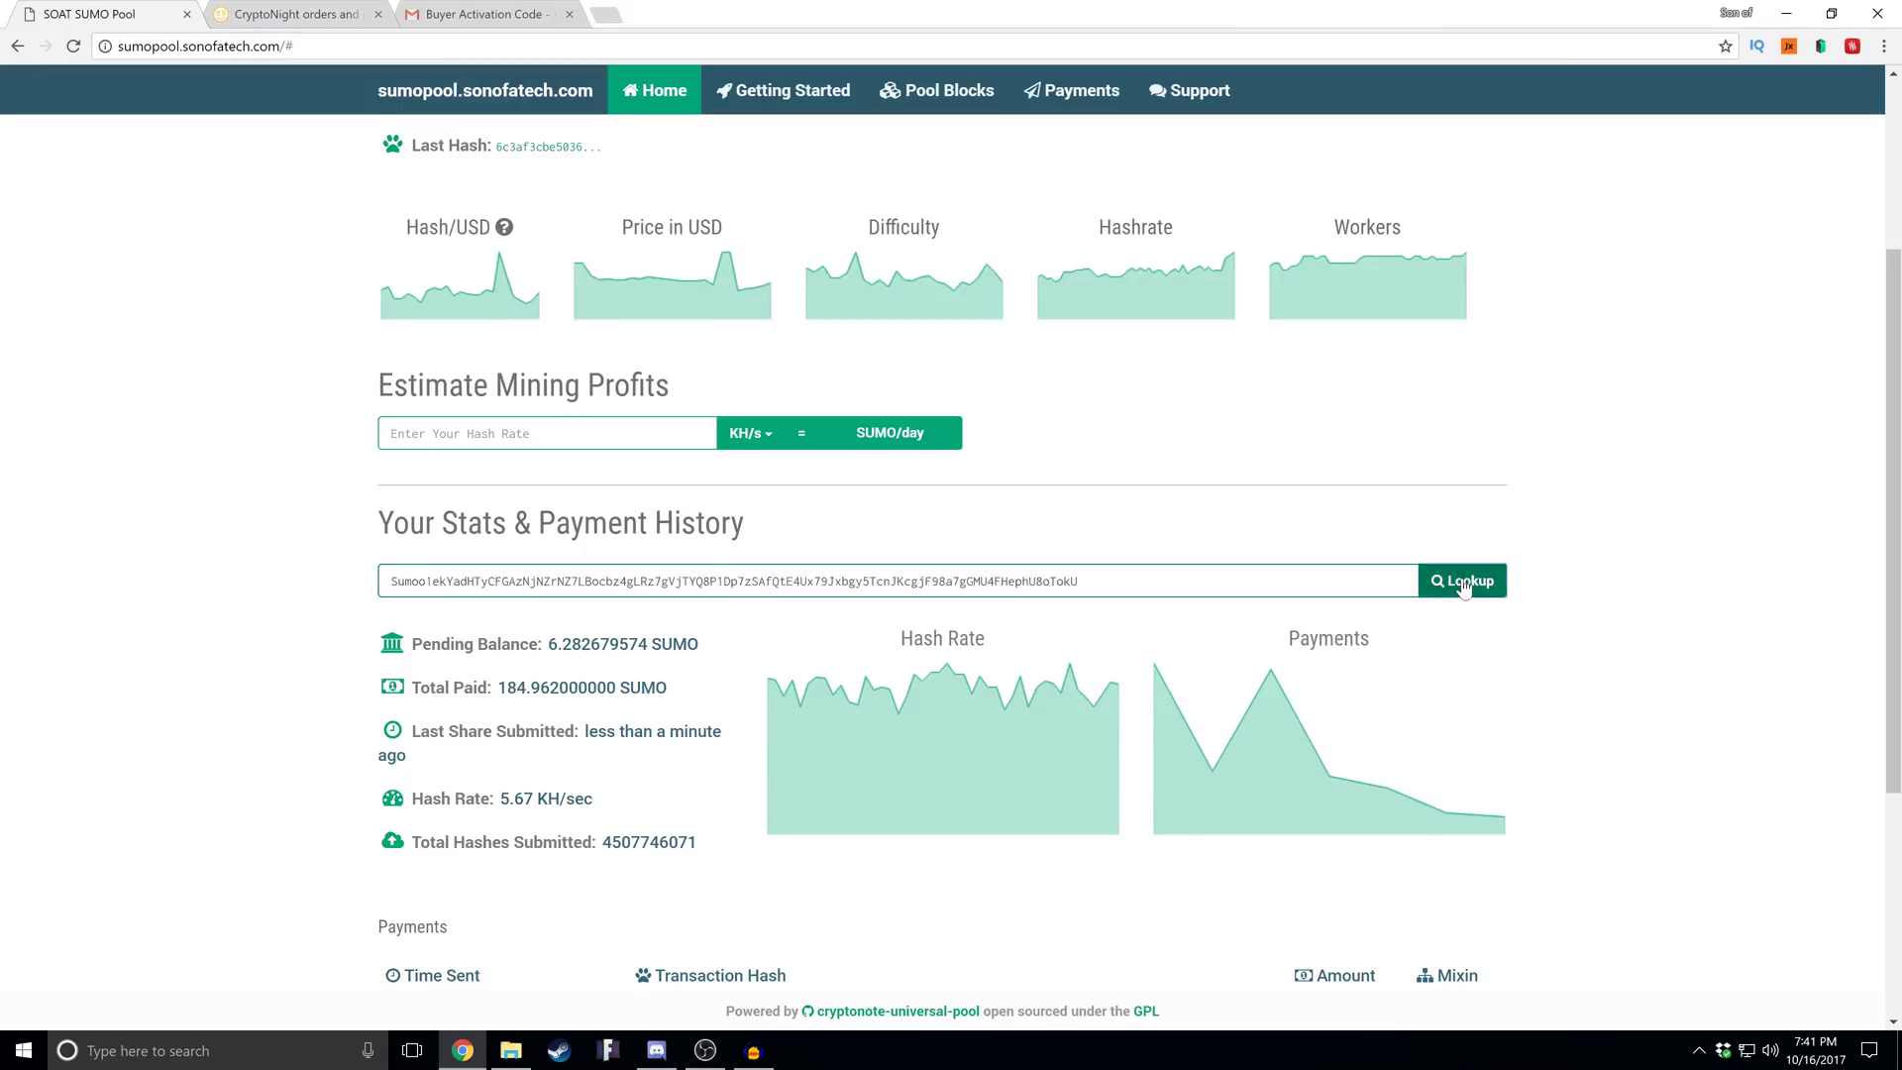
scroll(1124, 552, "down", 4)
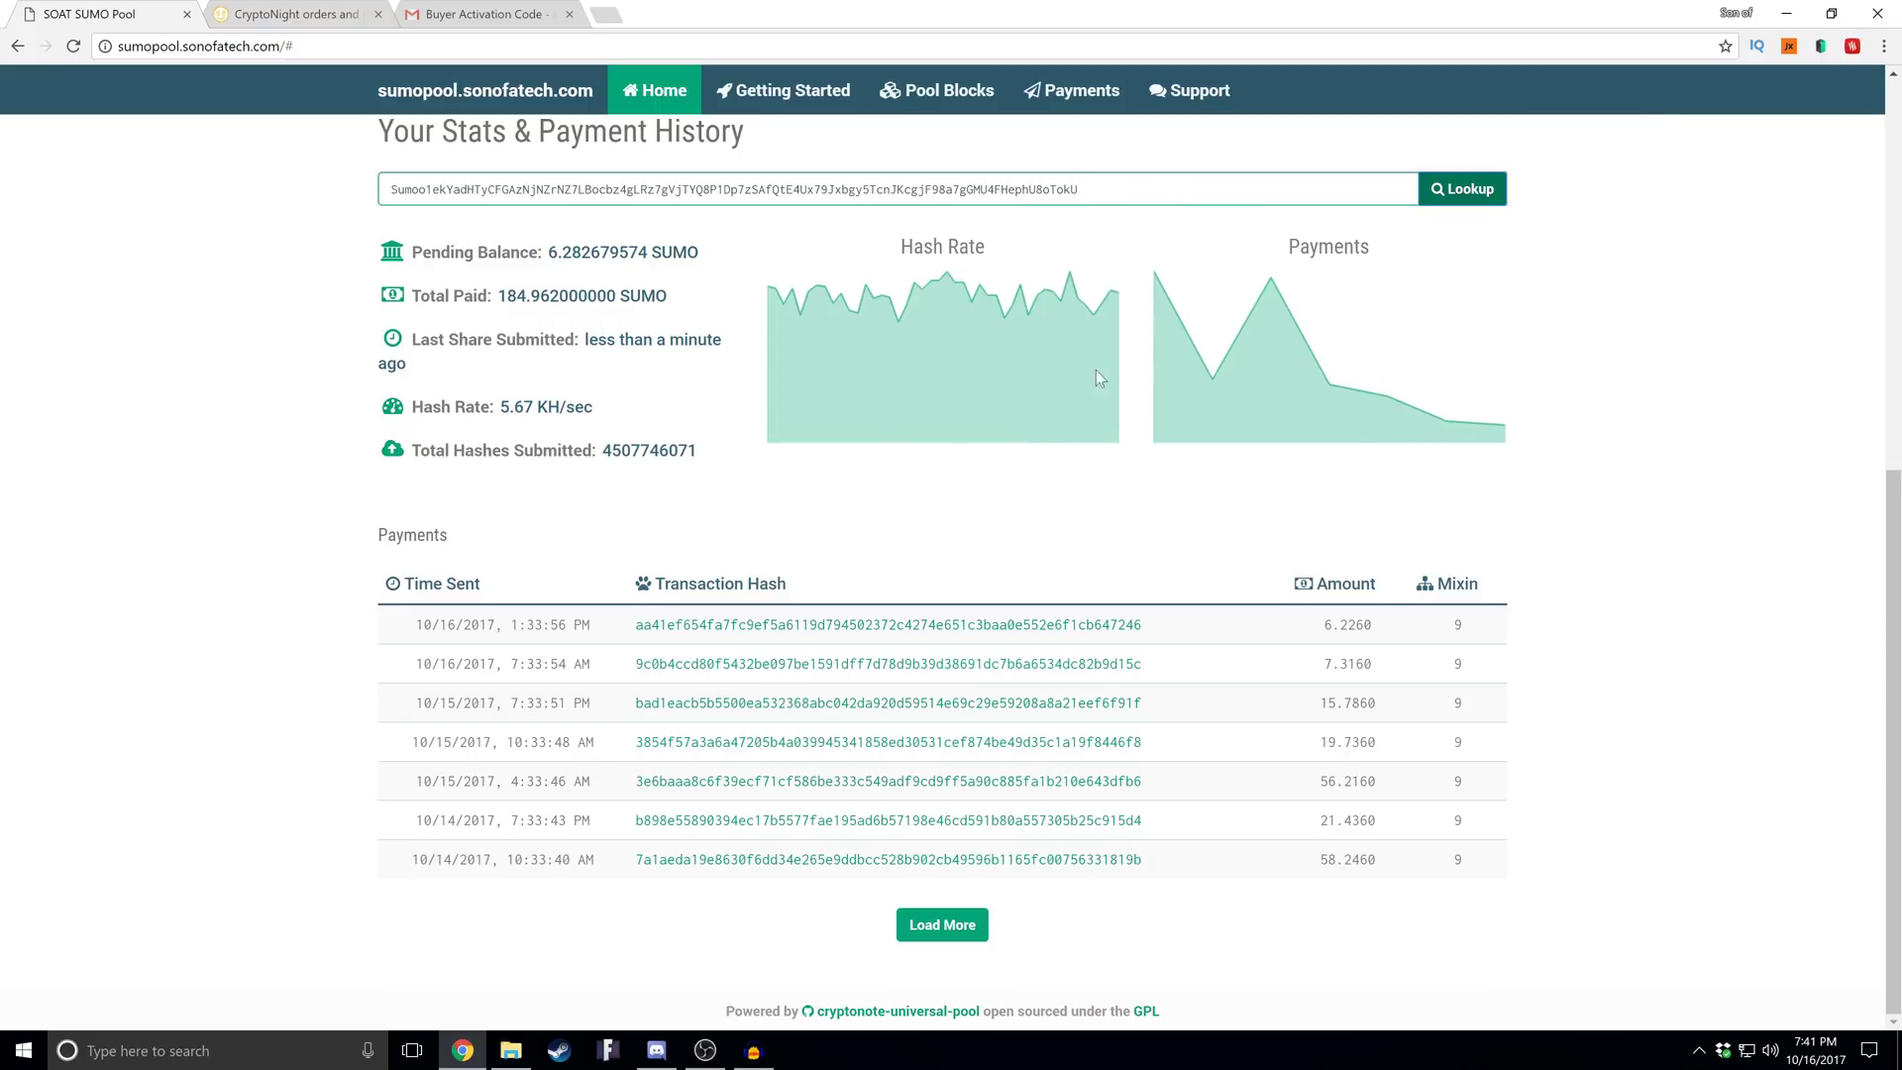
scroll(951, 436, "up", 1)
scroll(940, 456, "up", 1)
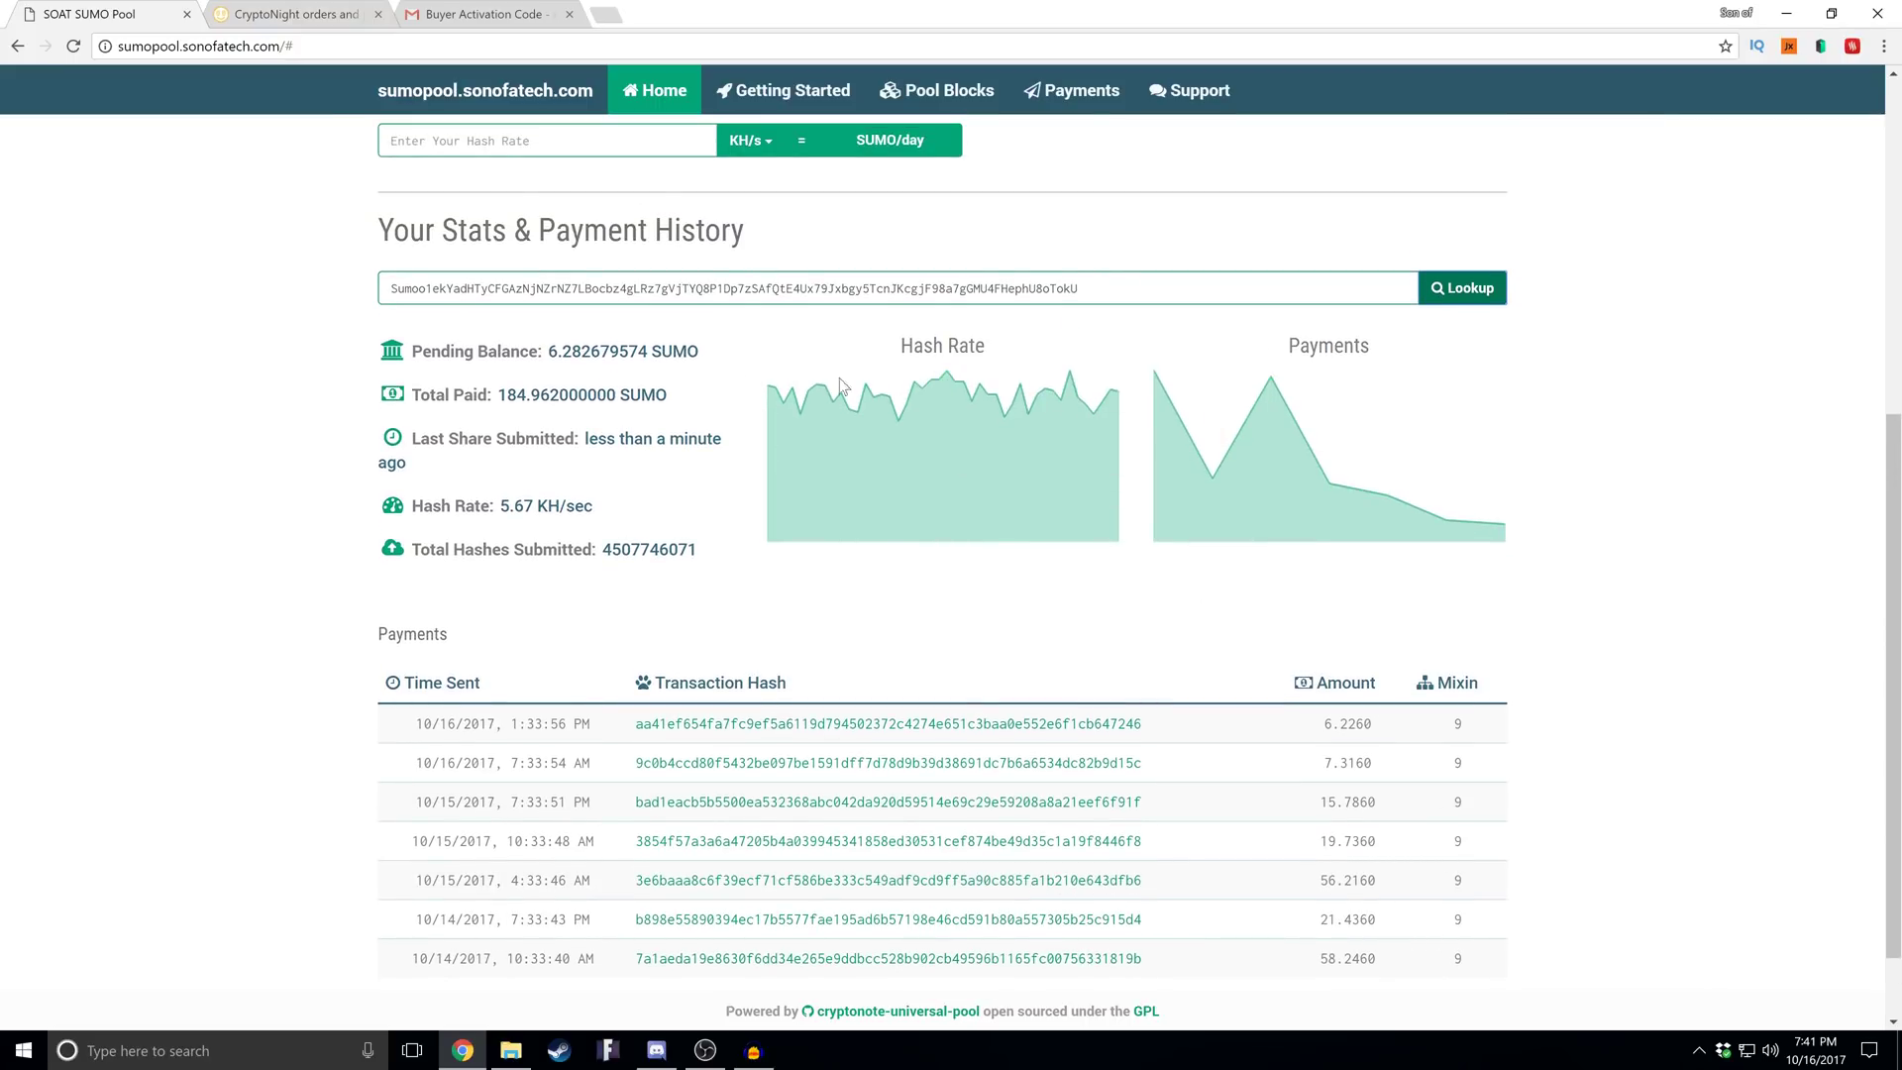
key("ctrl+Tab")
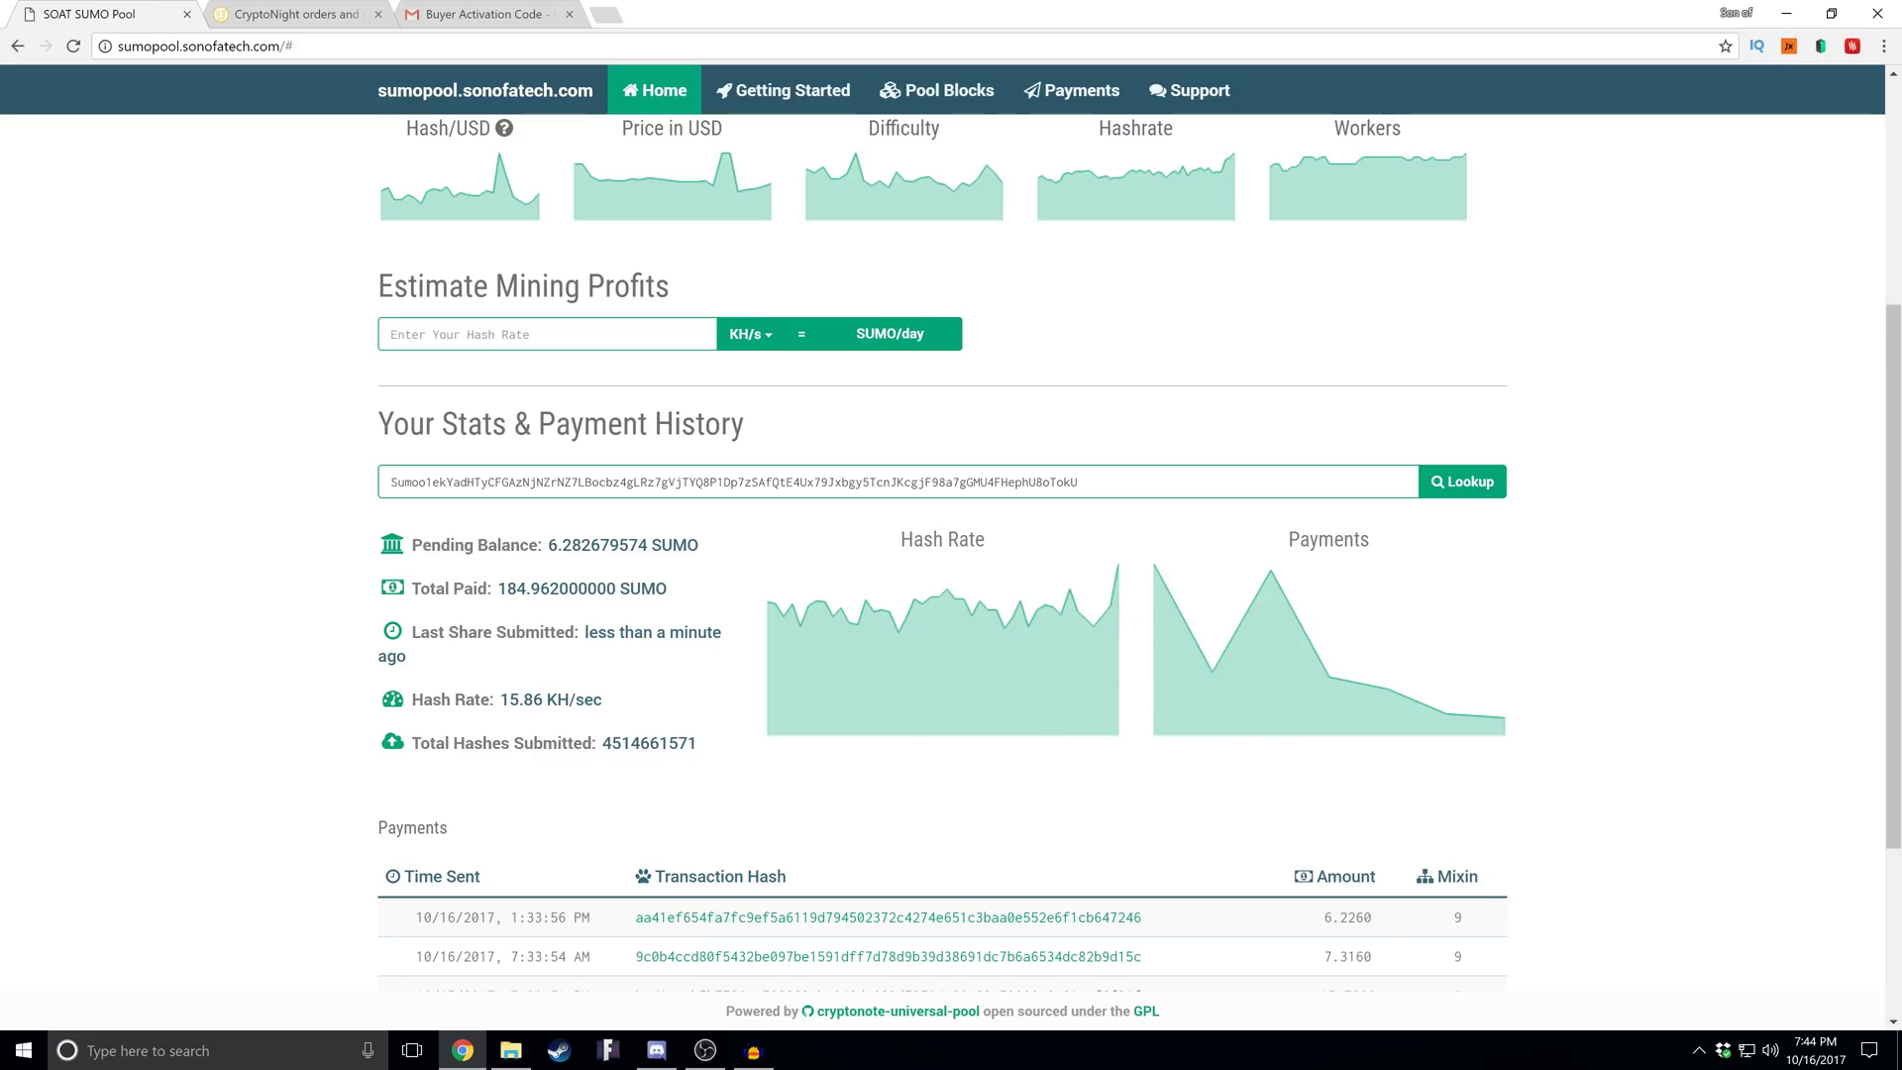
Highlight the wallet's current hash rate in the SOAT SUMO Pool stats and review the pool's home page
left_click_drag(424, 699, 547, 699)
left_click(650, 698)
left_click(519, 721)
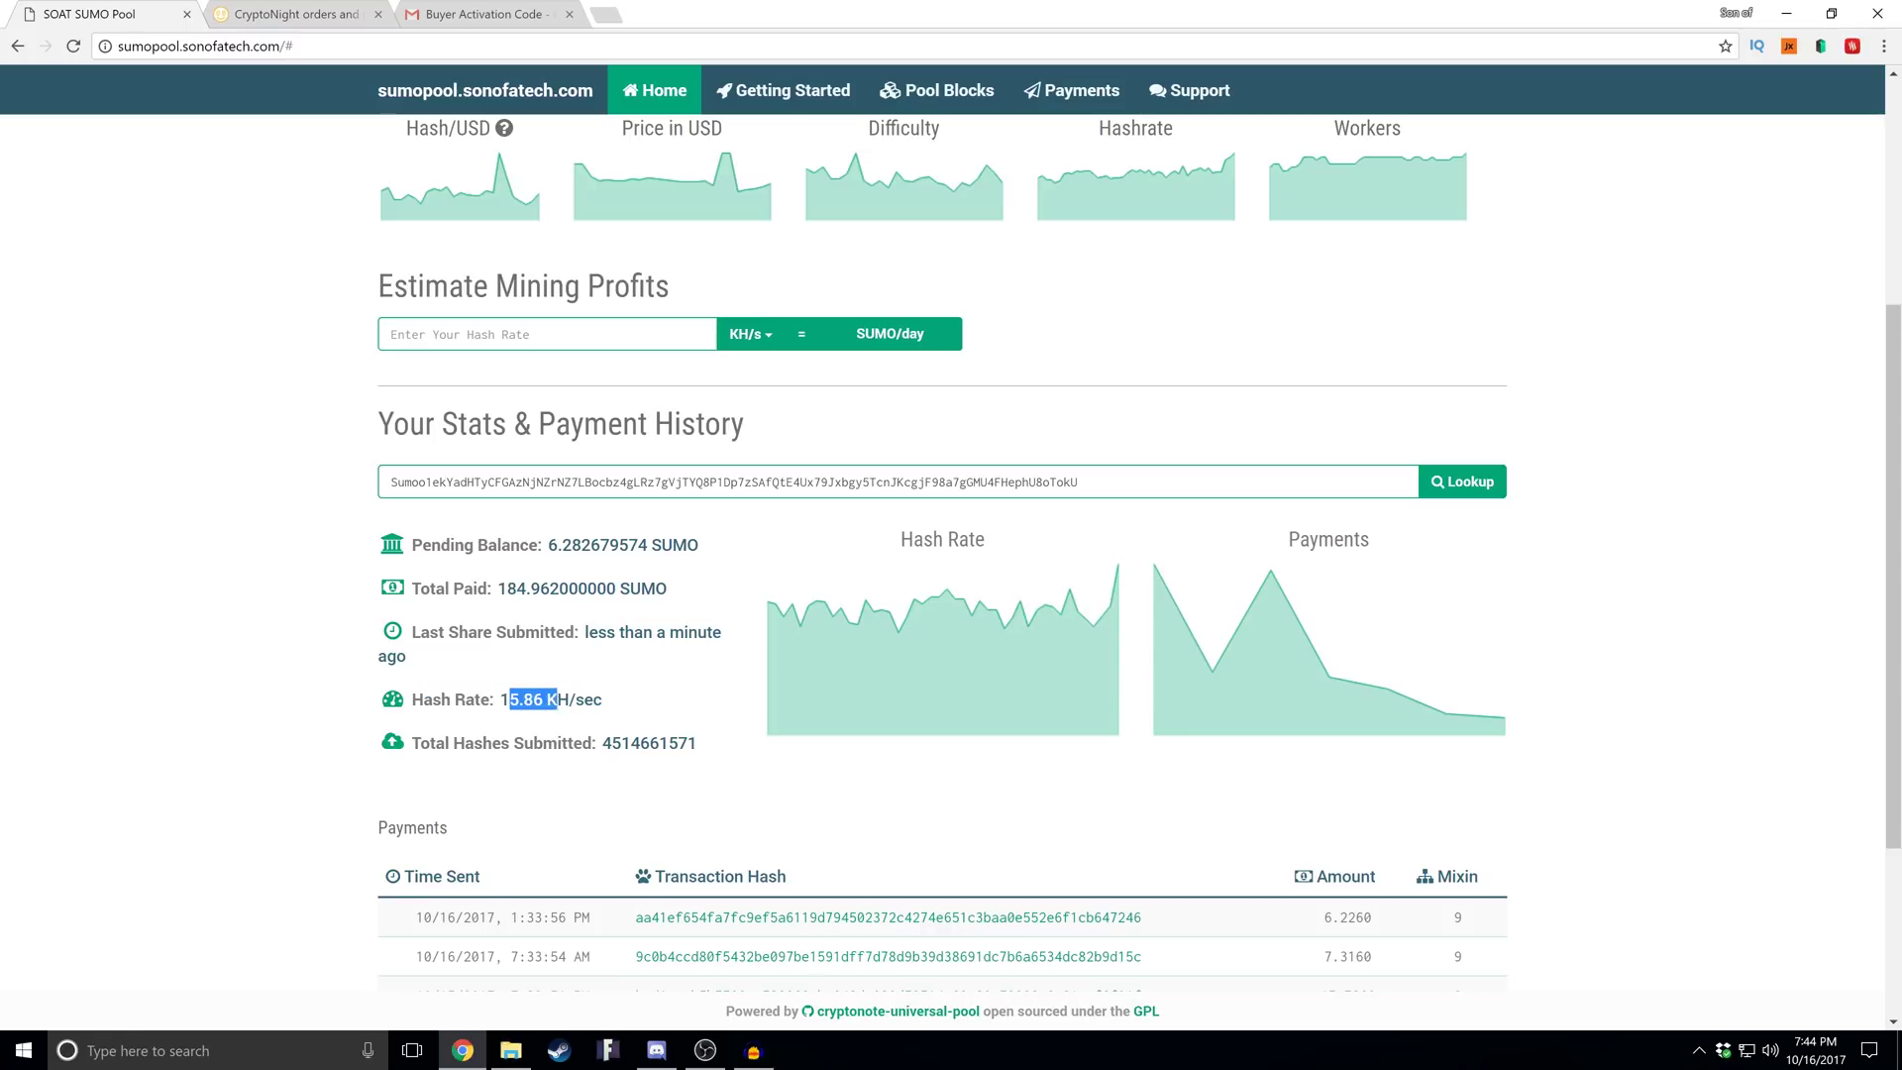
left_click(609, 701)
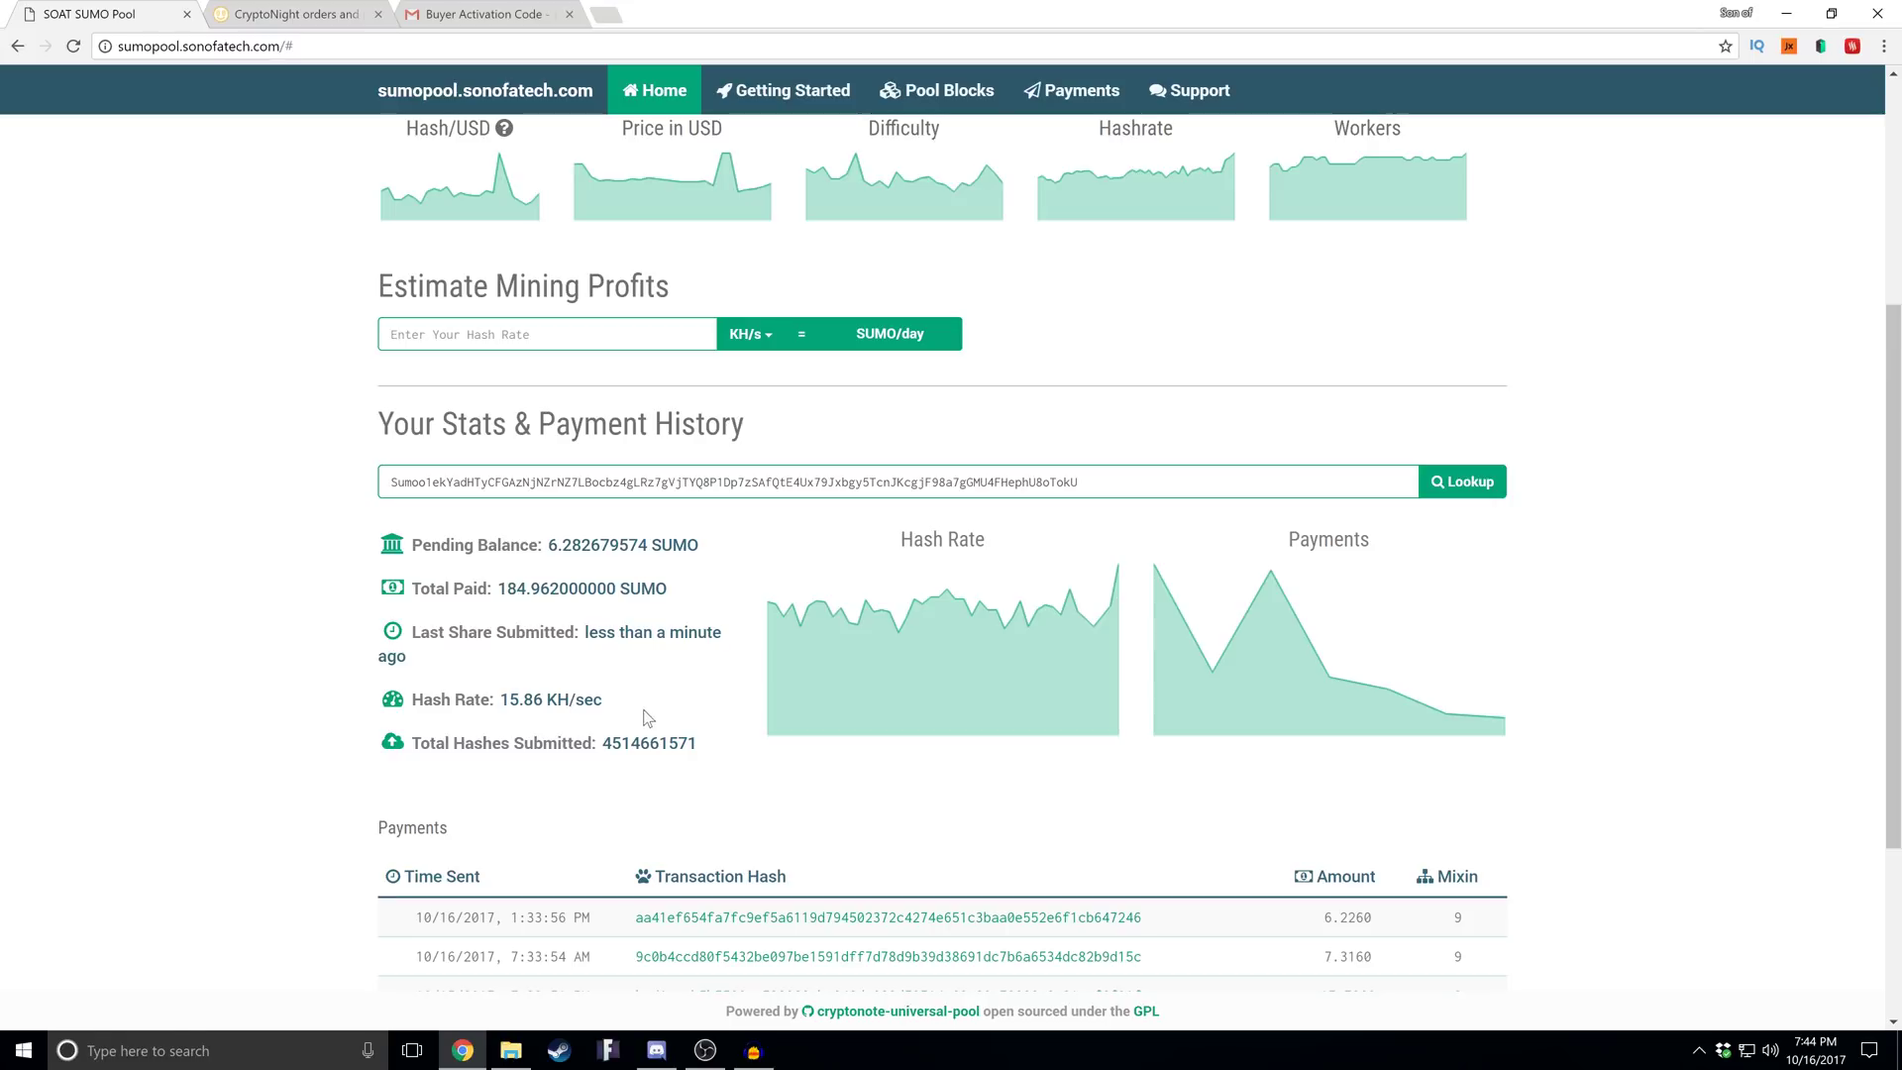
mouse_move(500, 700)
left_mouse_down()
mouse_move(642, 703)
mouse_move(501, 700)
left_mouse_up()
left_click(608, 714)
left_click(570, 701)
scroll(567, 698, "up", 4)
scroll(585, 680, "down", 3)
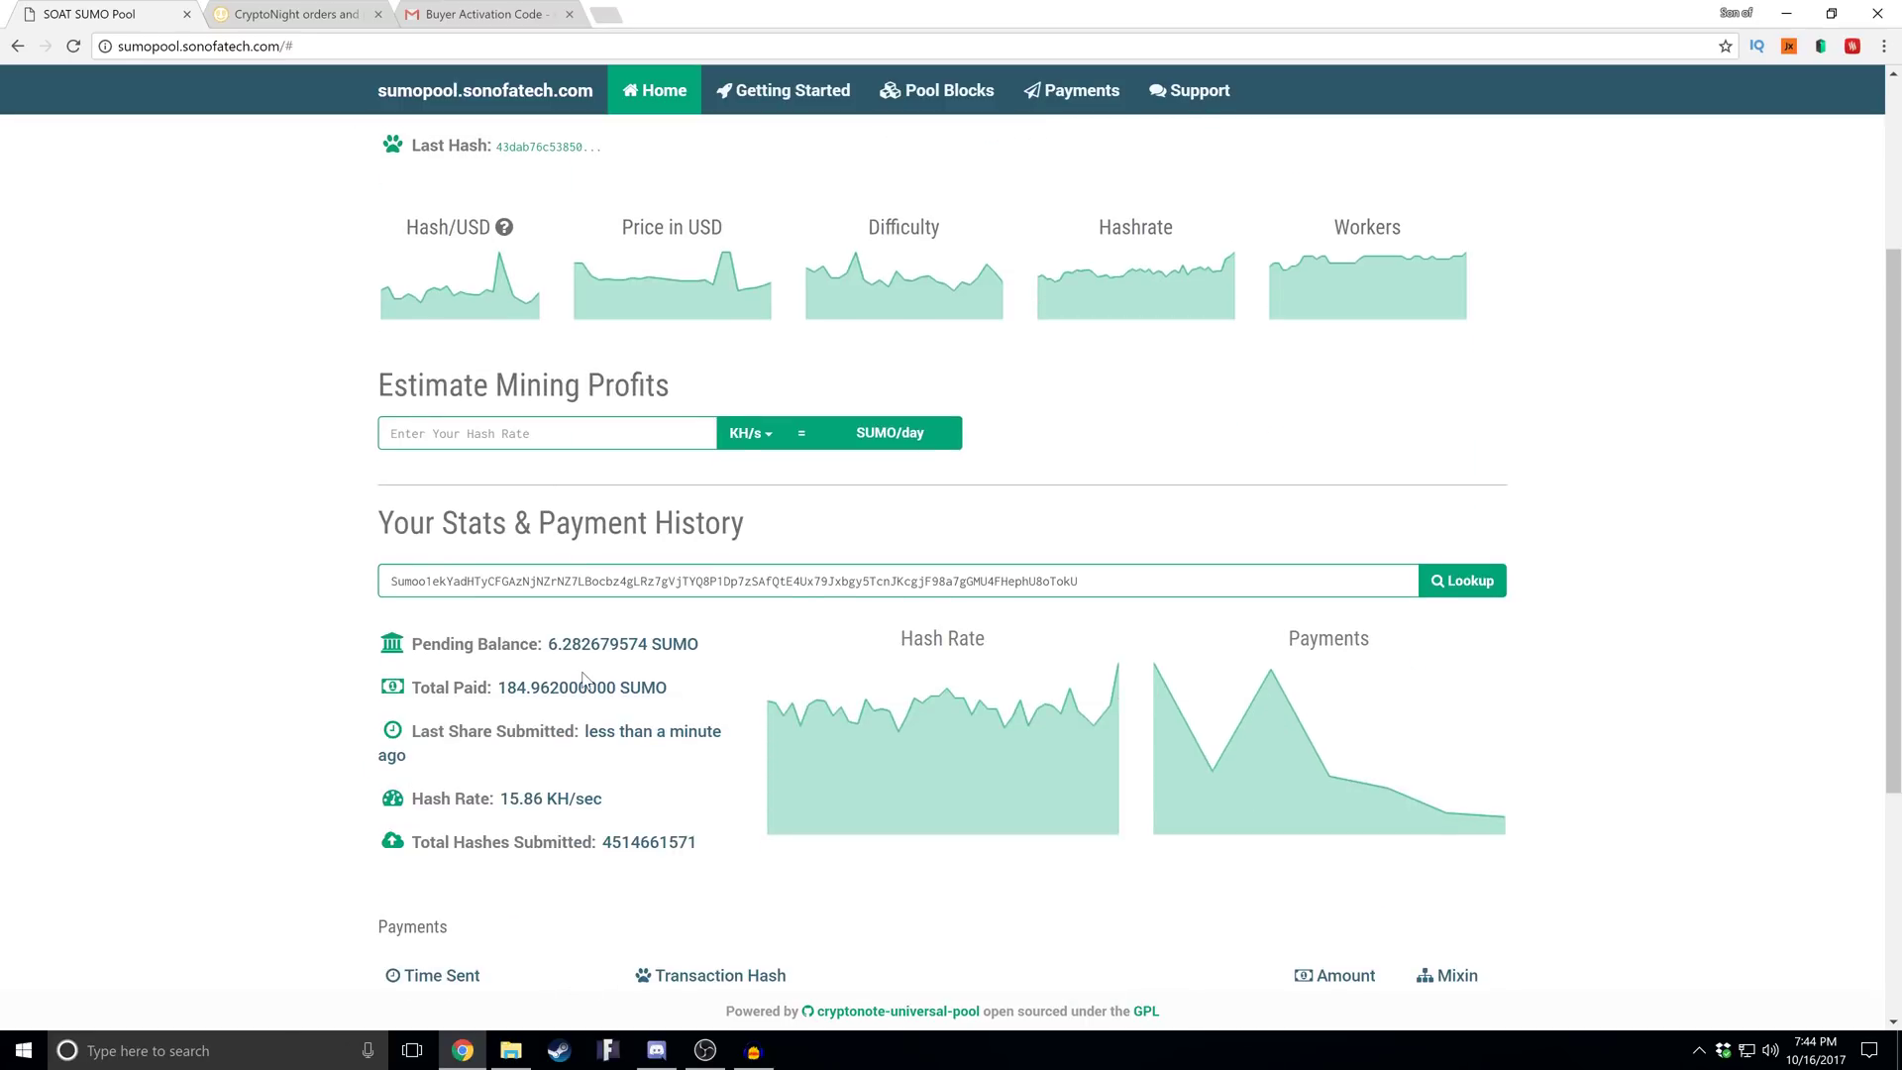